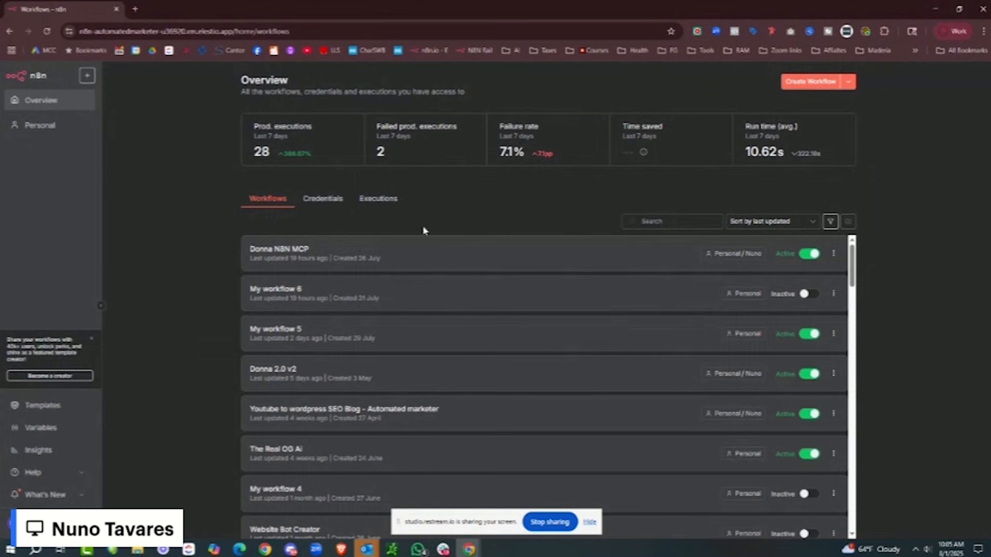
- Load the Rapid Active CRM agency dashboard at app.rapidactivecrm.com in a new tab
left_click(134, 8)
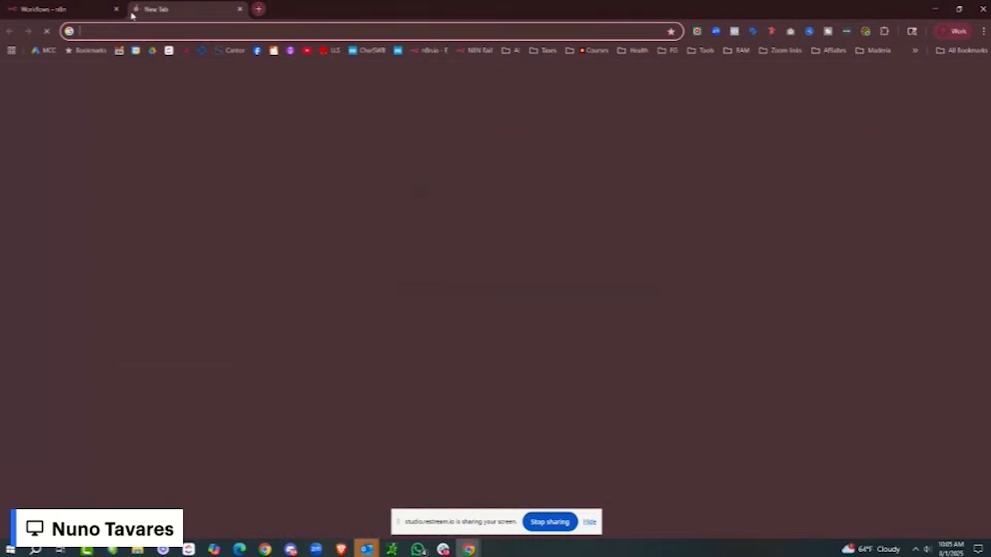
type("app")
key("Return")
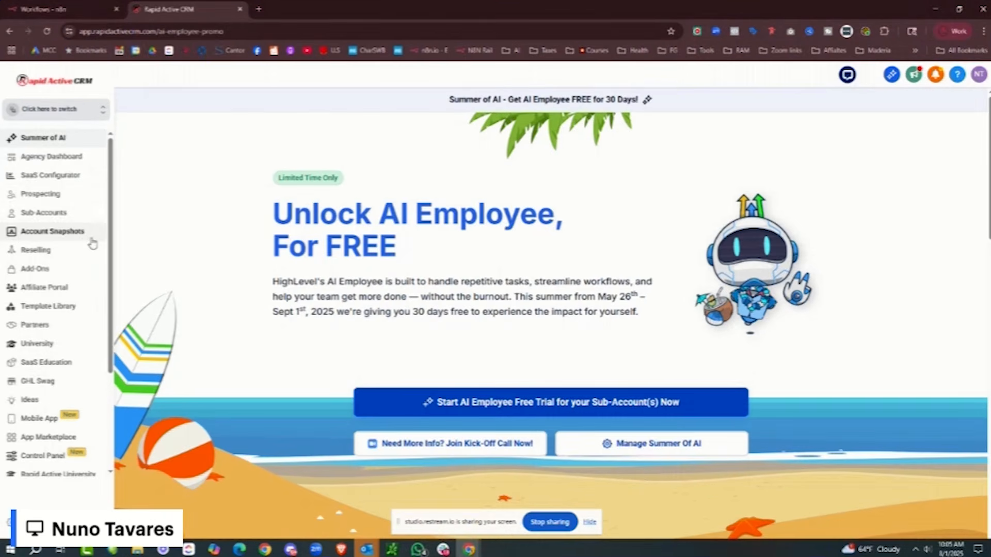
- Open HighLevel's Ideas feedback boards site from the sidebar
scroll(83, 250, "down", 3)
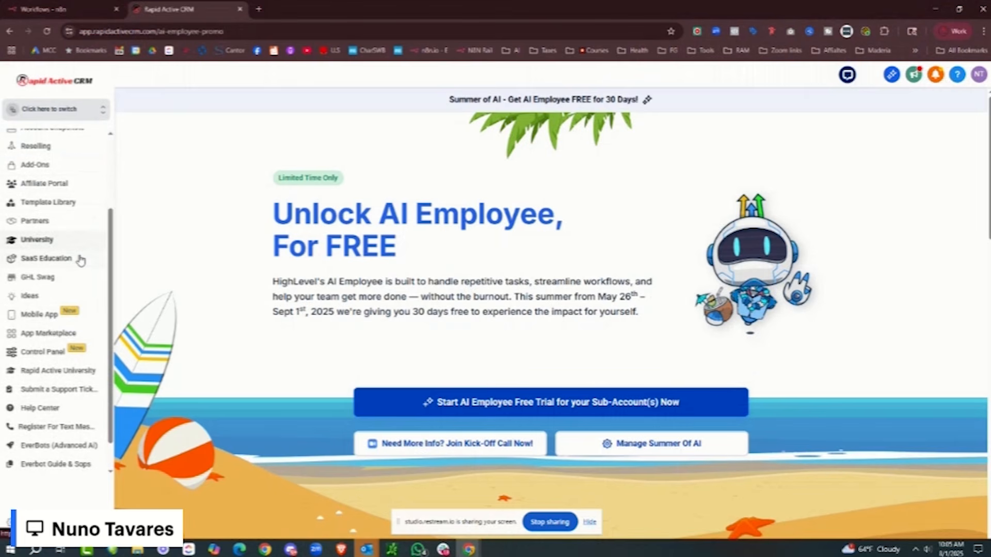
scroll(77, 258, "up", 2)
scroll(67, 464, "down", 3)
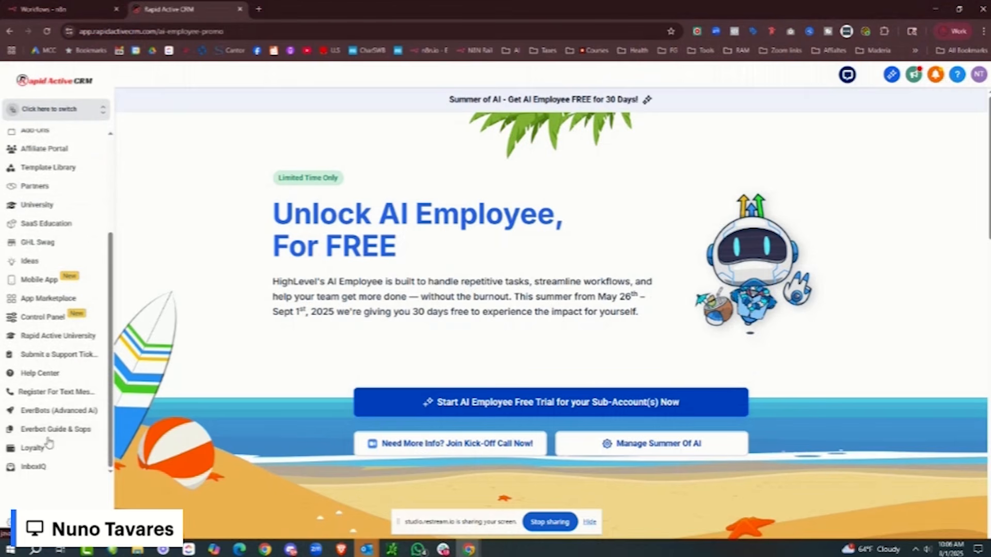
scroll(49, 444, "up", 2)
left_click(34, 364)
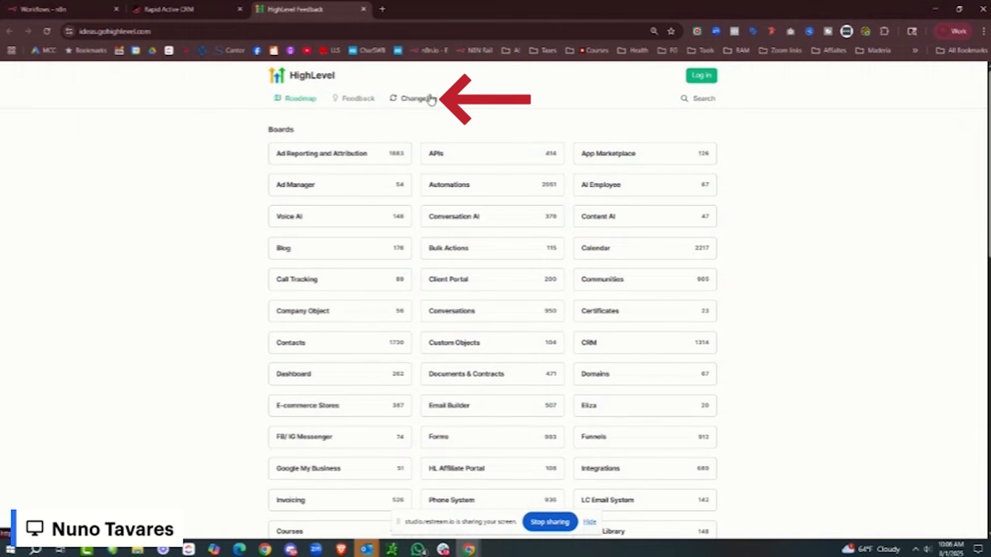
- Open the HighLevel Changelog and search its entries for MCP
left_click(430, 99)
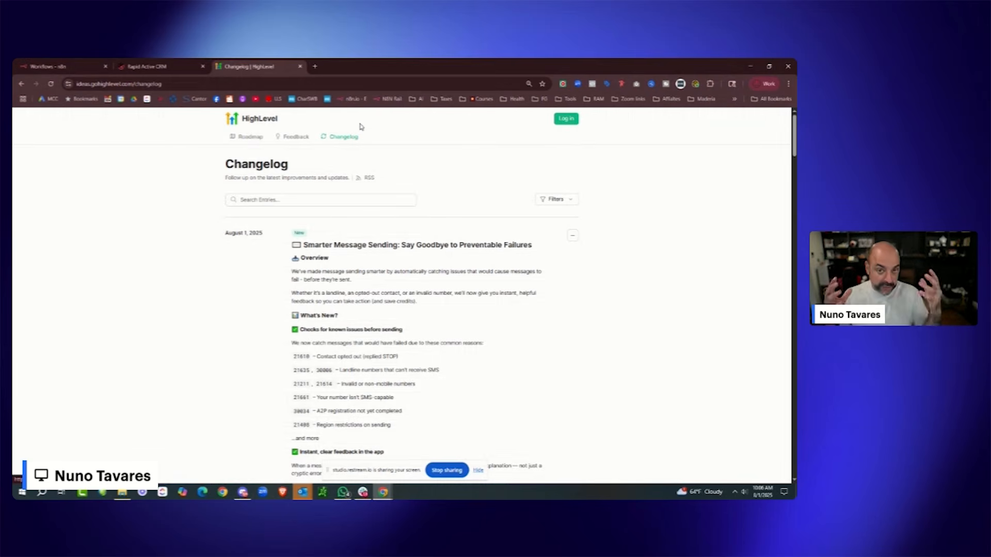
left_click(298, 199)
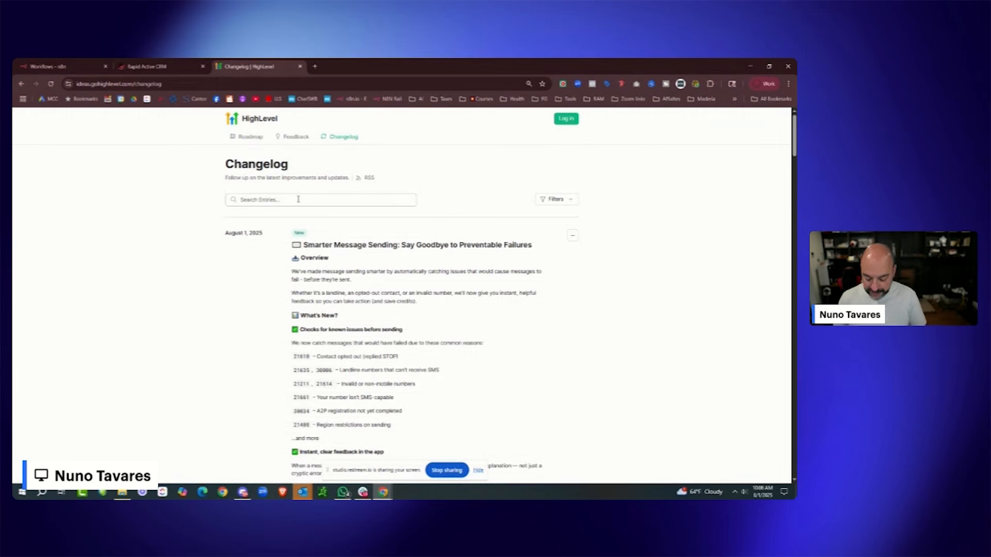
type("MCP")
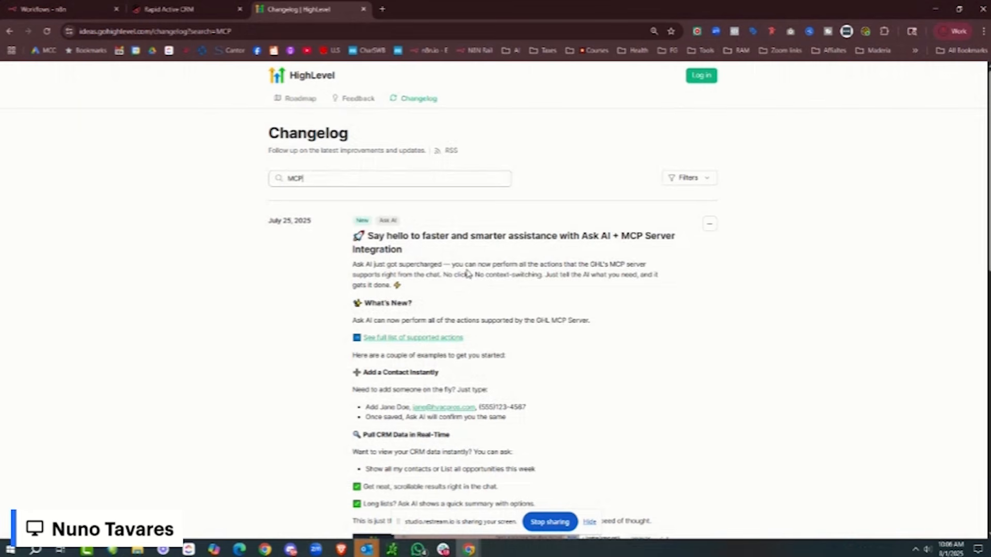
- Copy the filtered changelog URL and read through the Ask AI + MCP Server Integration entry
left_click(224, 36)
right_click(224, 40)
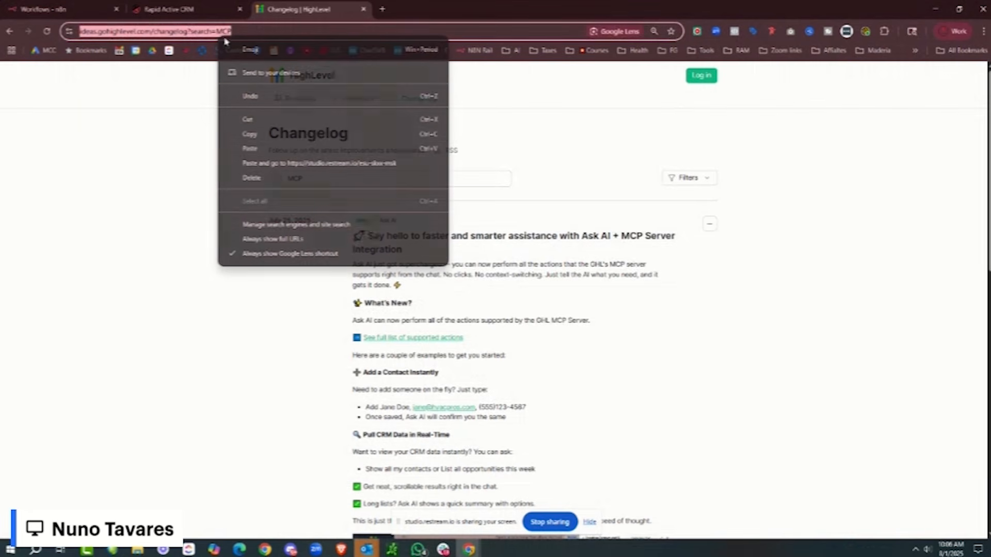
left_click(310, 133)
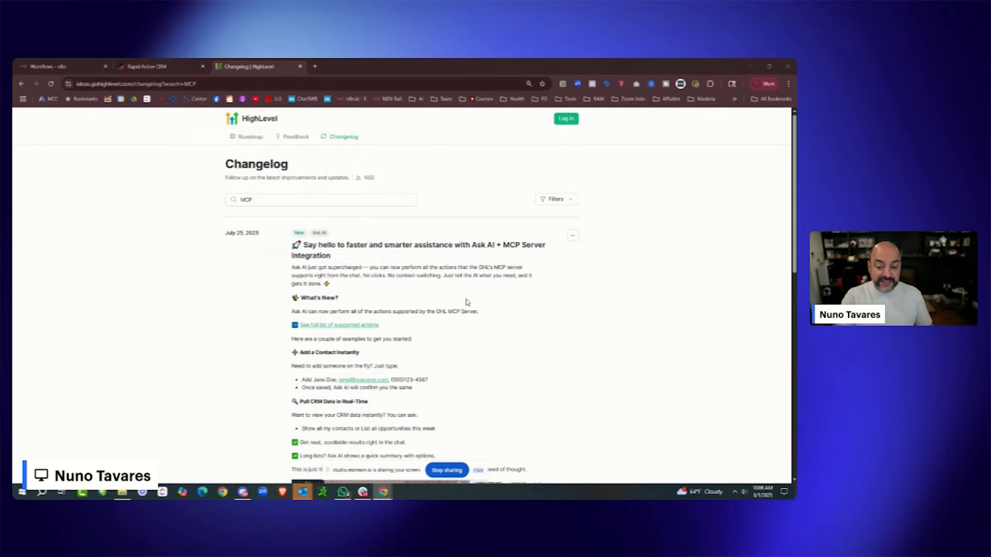
scroll(467, 304, "down", 6)
scroll(468, 304, "down", 3)
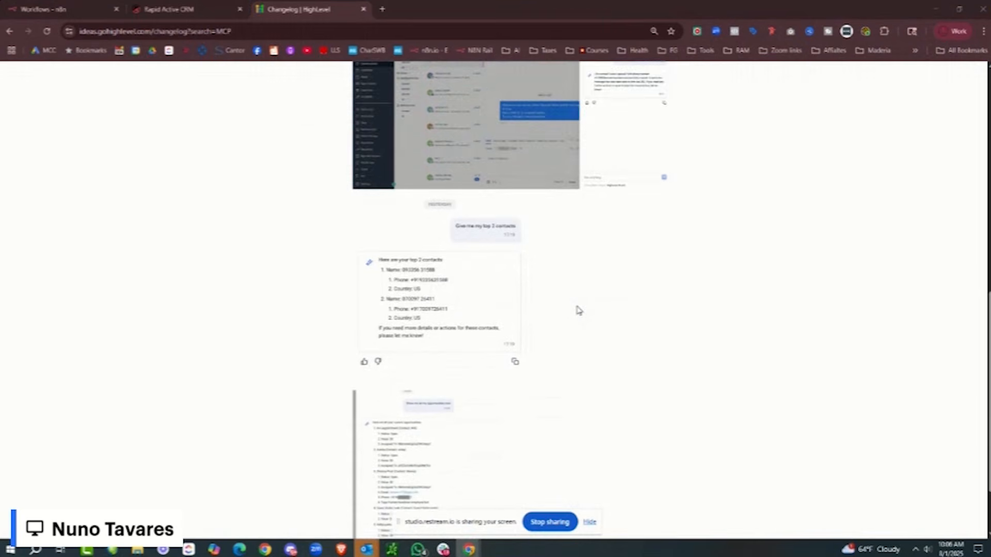
scroll(469, 303, "up", 6)
scroll(578, 309, "up", 3)
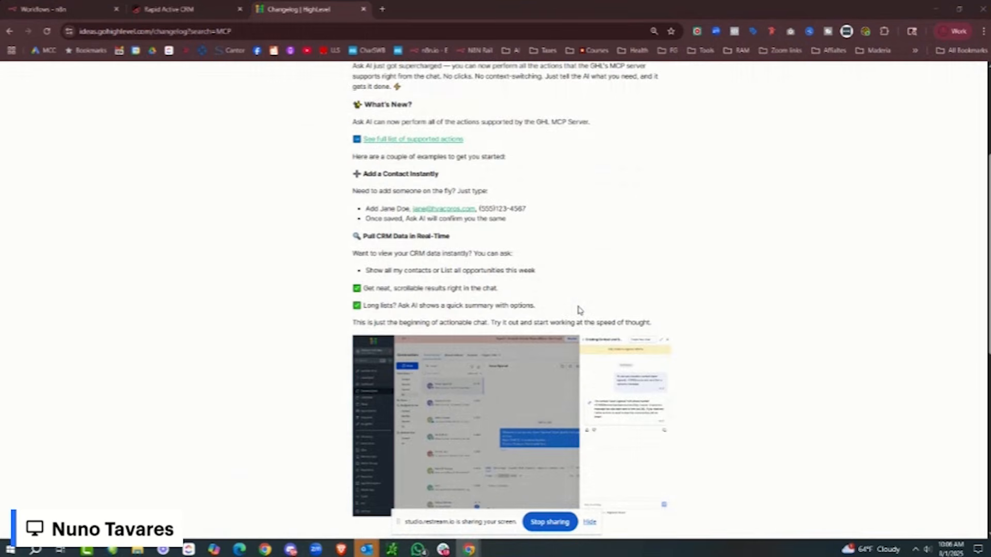
scroll(580, 310, "up", 2)
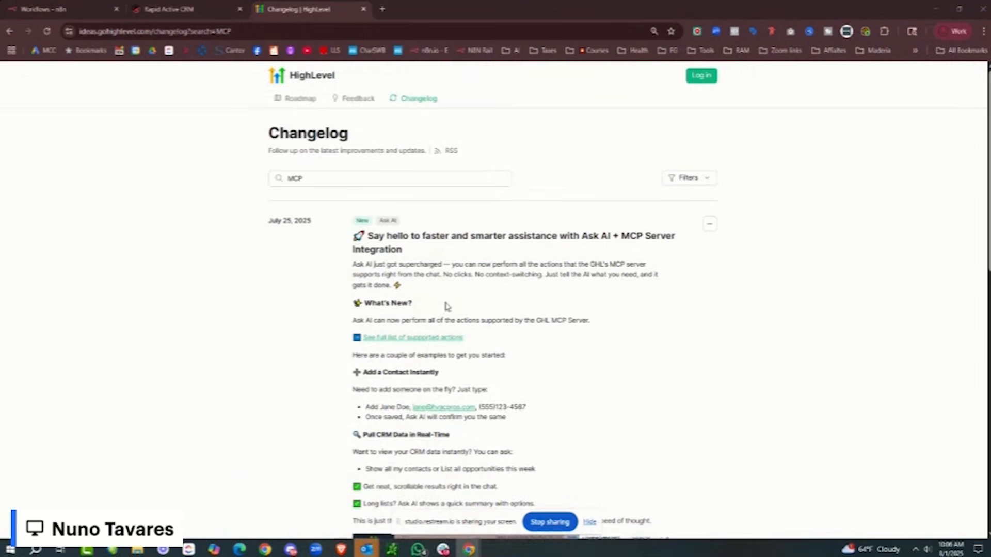
- Open the full list of supported MCP actions and scroll through the tools table
left_click(435, 338)
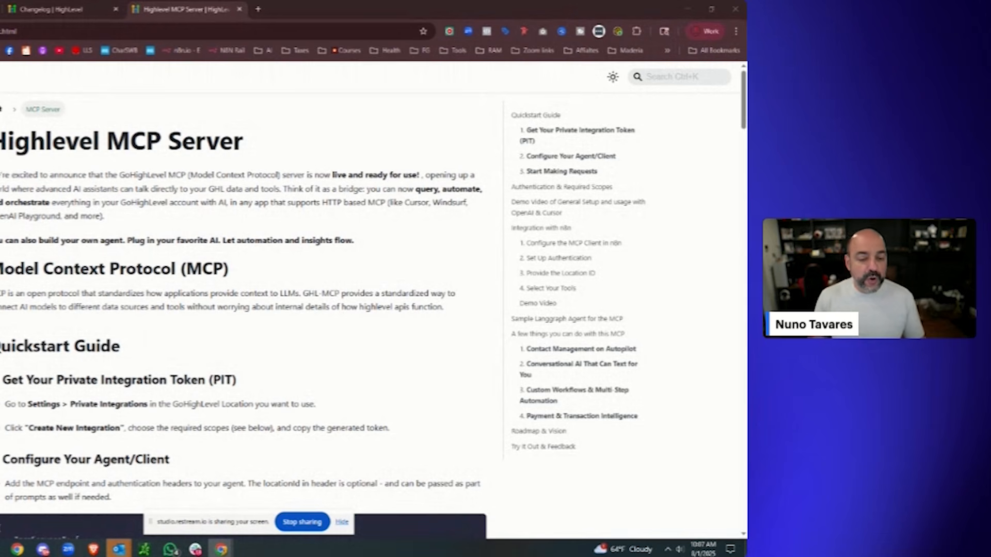
scroll(227, 178, "down", 5)
scroll(228, 179, "down", 5)
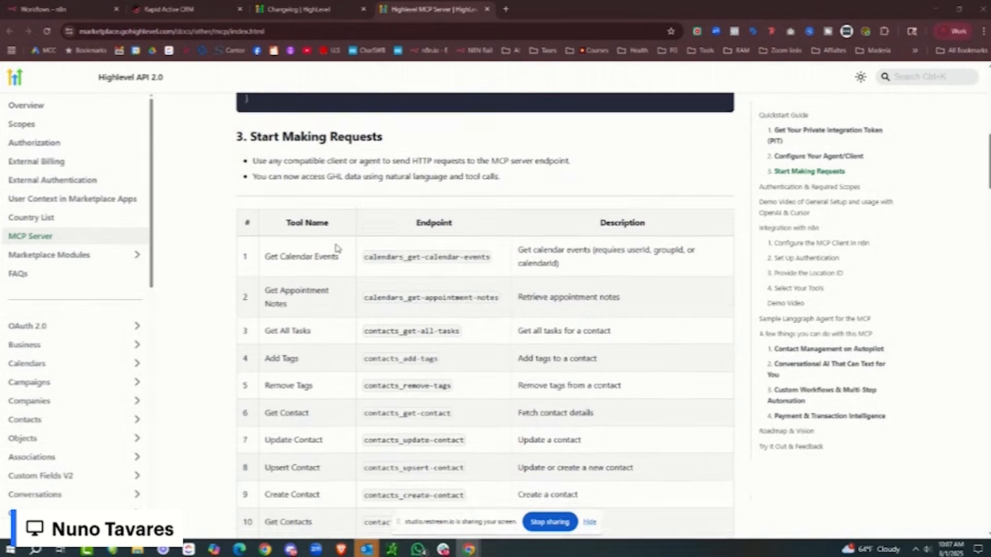
scroll(336, 248, "down", 8)
scroll(336, 248, "up", 4)
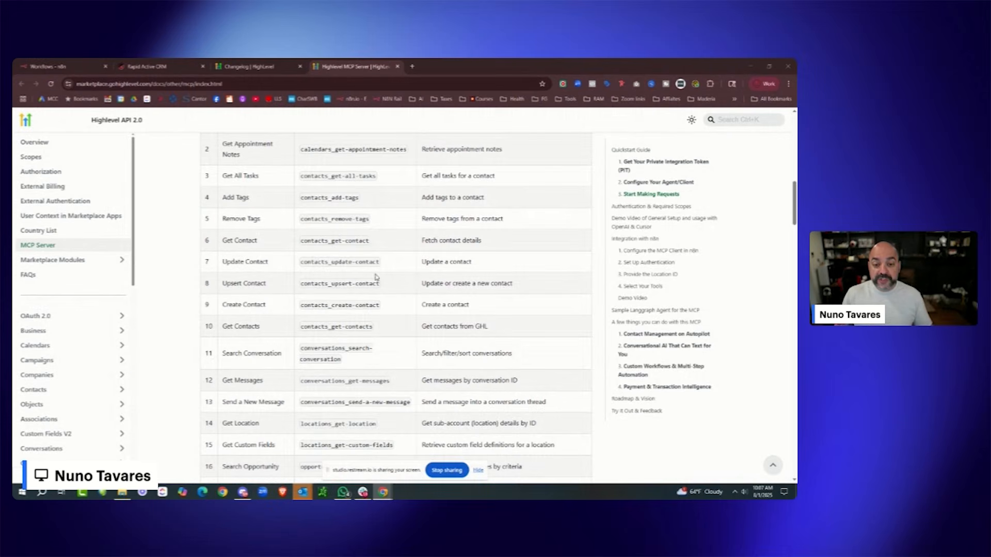
scroll(265, 304, "up", 10)
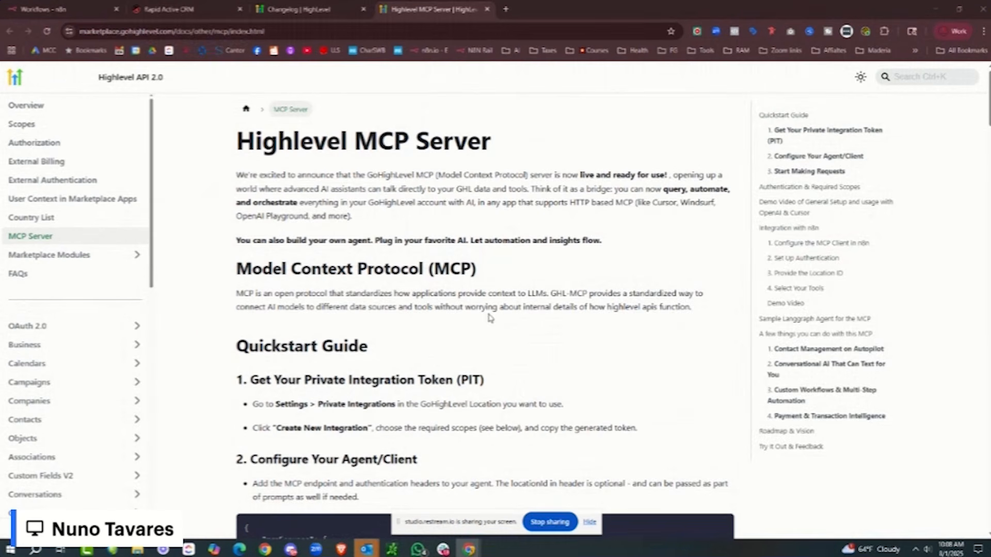
left_click(802, 245)
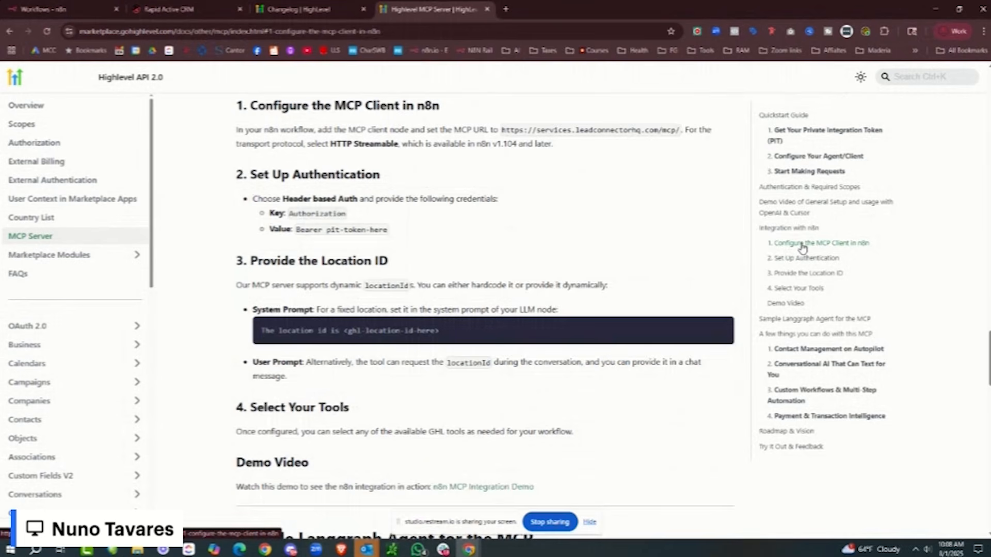
scroll(680, 229, "down", 1)
scroll(680, 229, "up", 1)
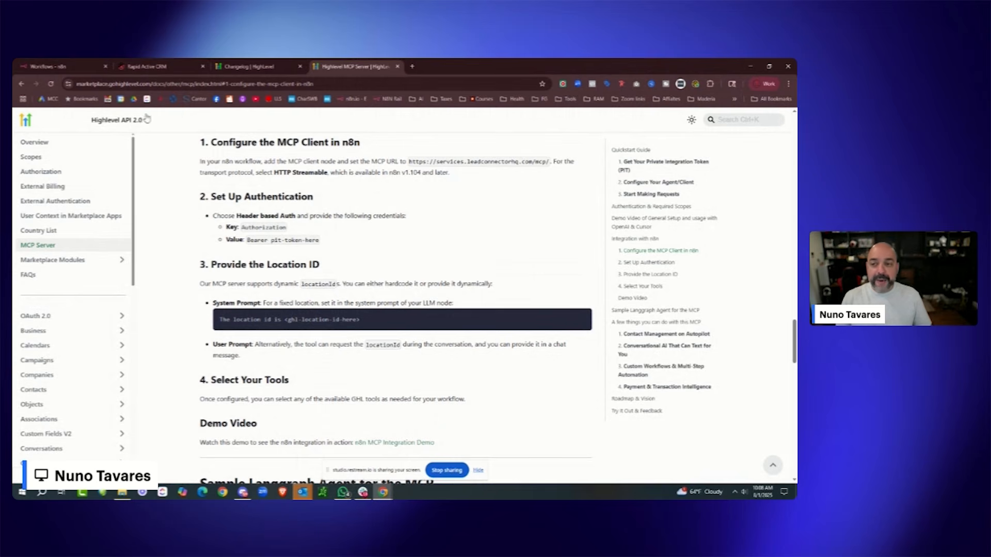
- Switch Rapid Active CRM into the 'test' sub-account, then go back to n8n workflows
left_click(147, 66)
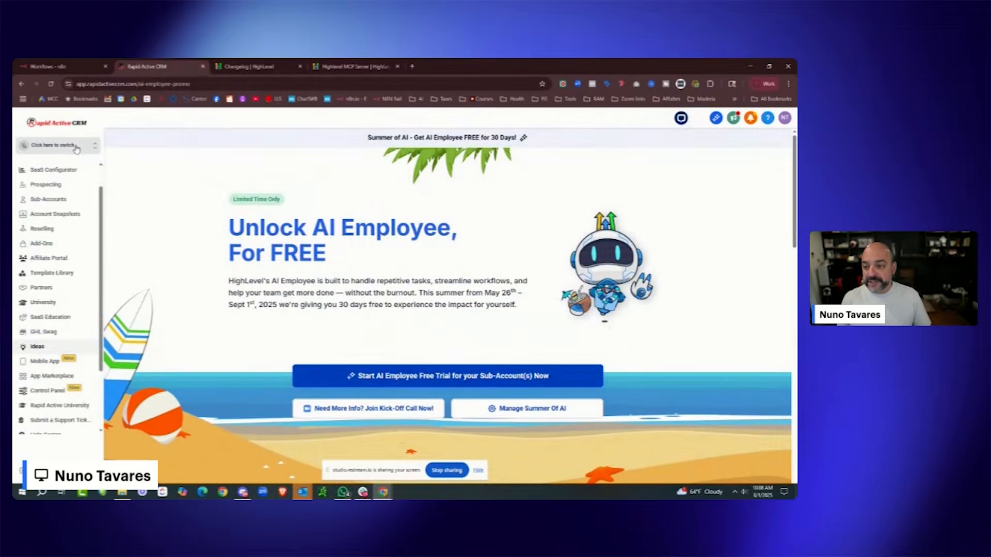
left_click(79, 145)
type("test")
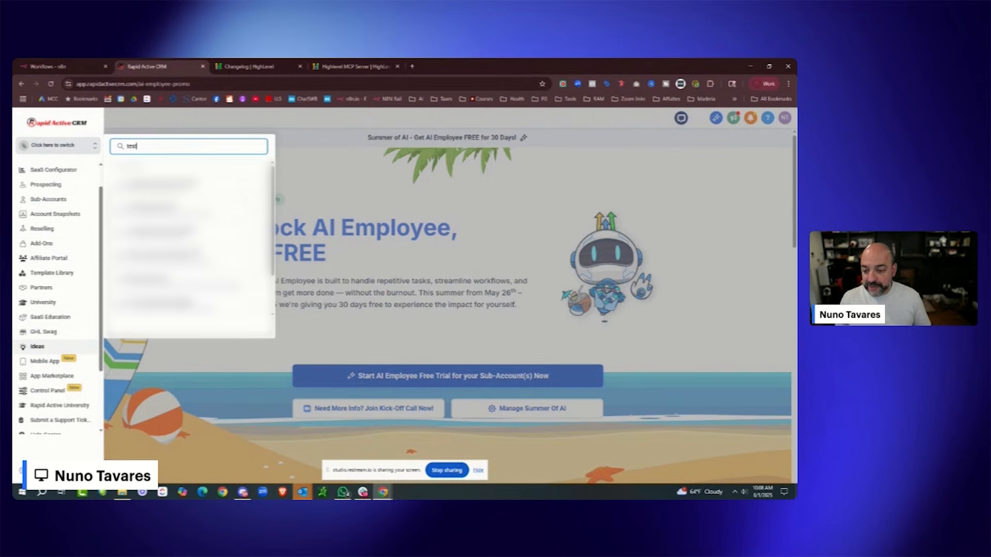
left_click(195, 293)
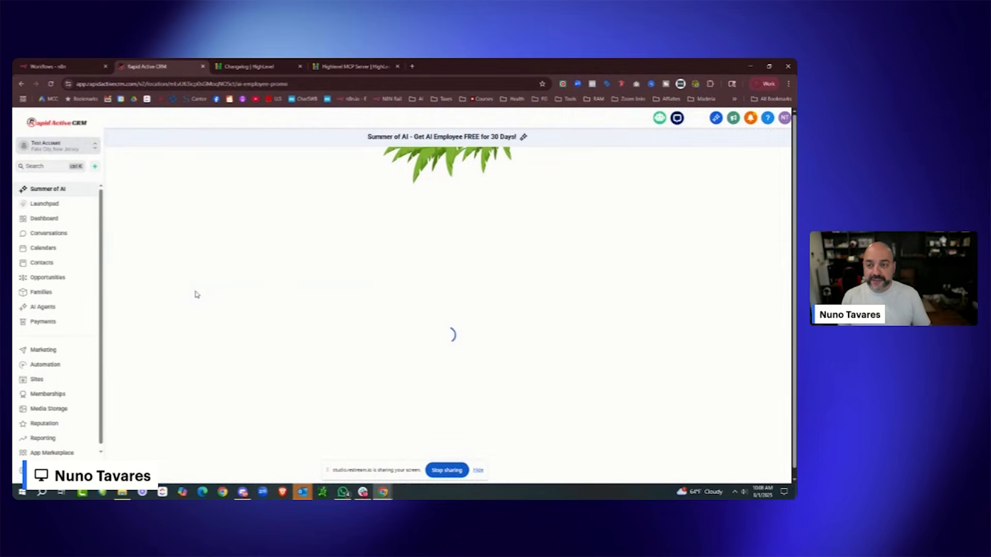
left_click(62, 66)
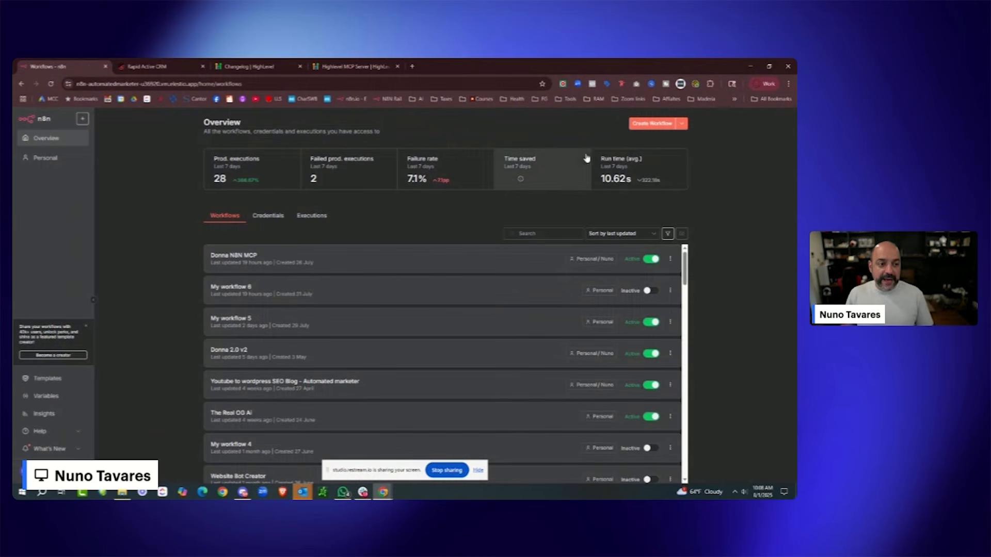
- Create a new workflow and rename 'My workflow 7' to 'HL MCP Test'
left_click(642, 124)
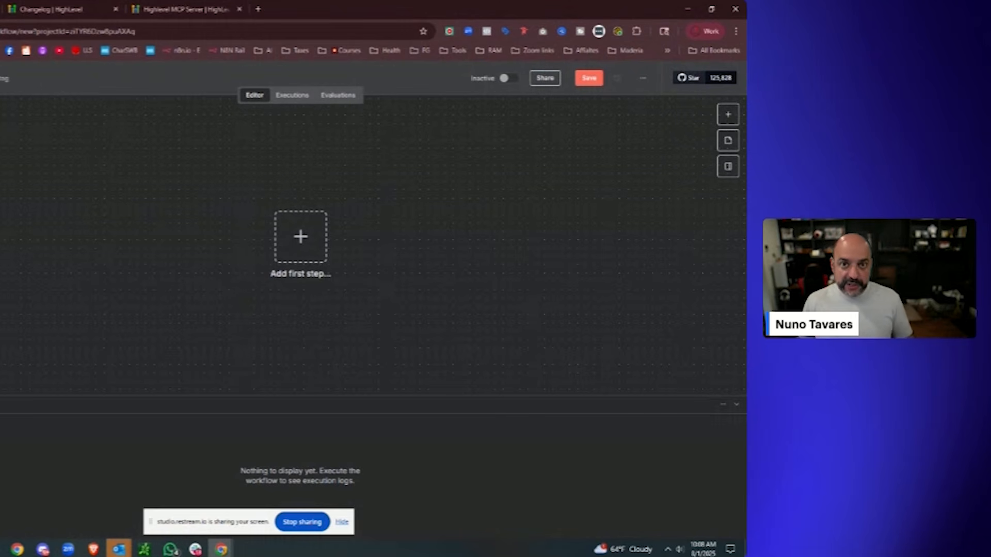
left_click(209, 77)
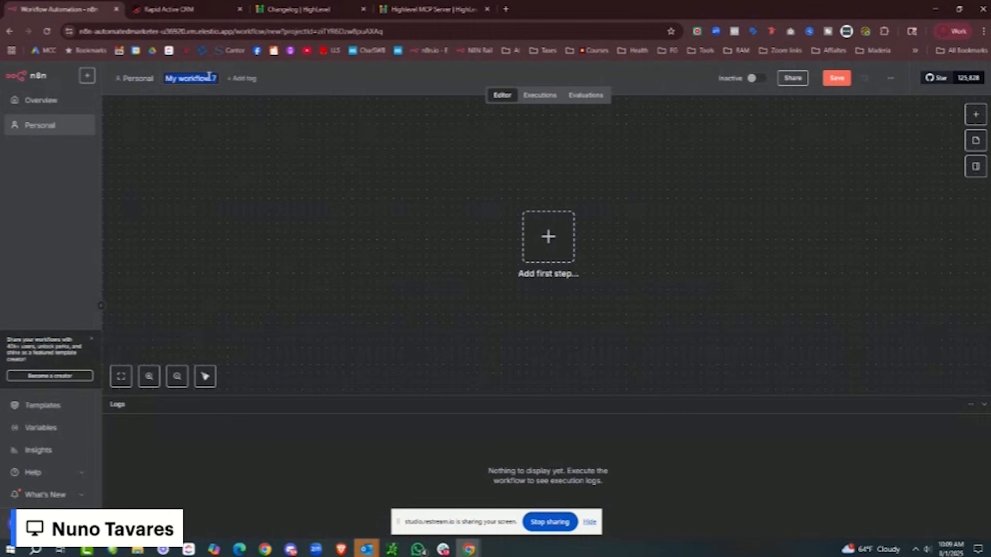
type("HL MCP Test")
key("Return")
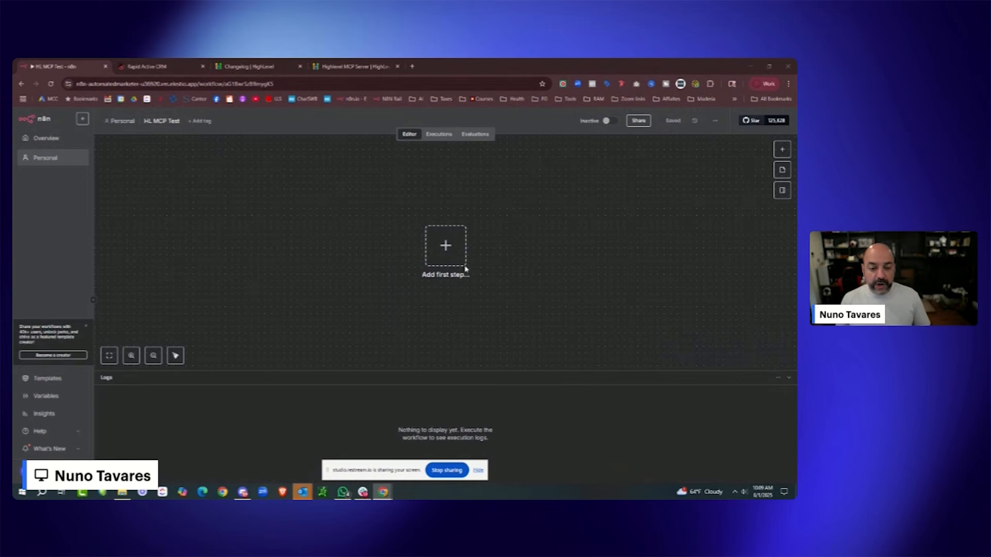
- Add a chat message trigger as the first step and move it left on the canvas
left_click(444, 251)
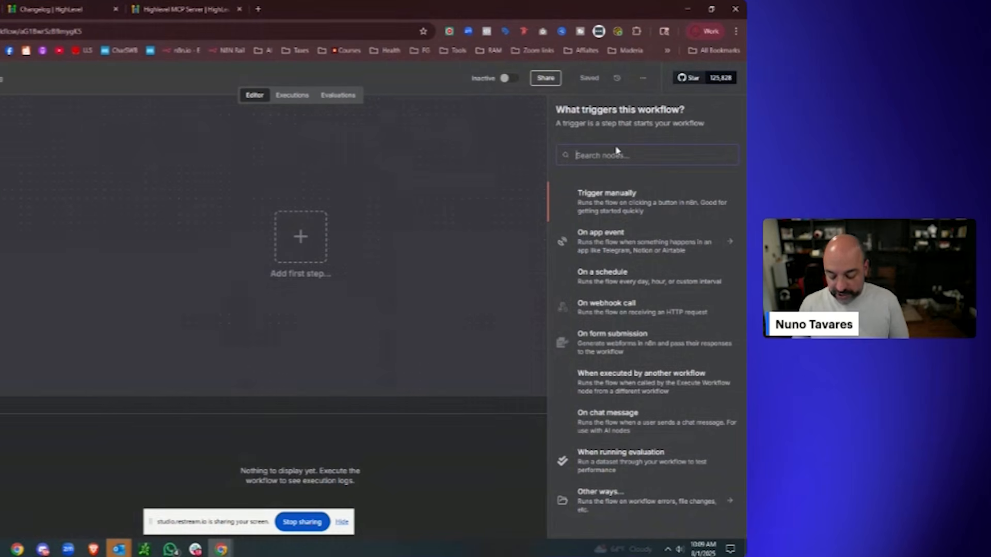
type("chat")
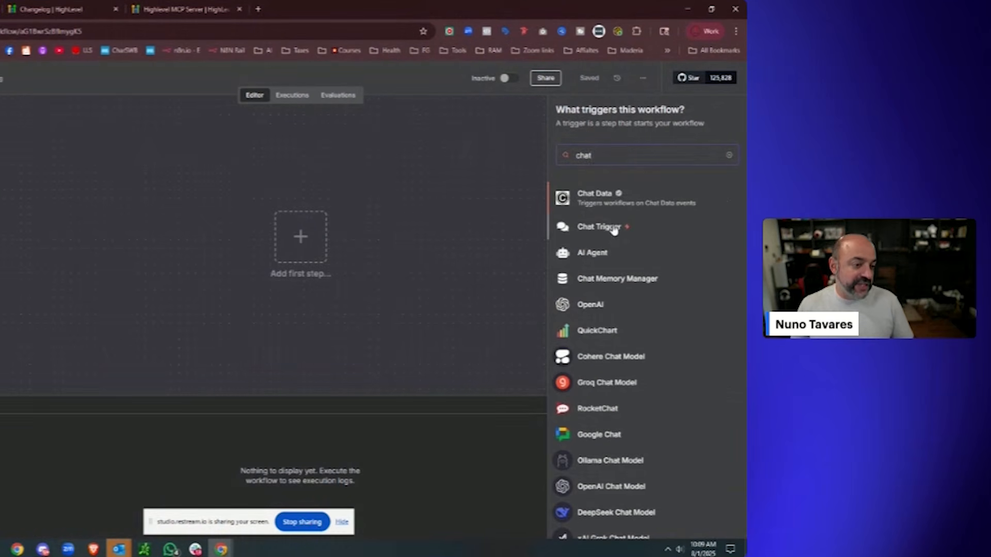
left_click(599, 227)
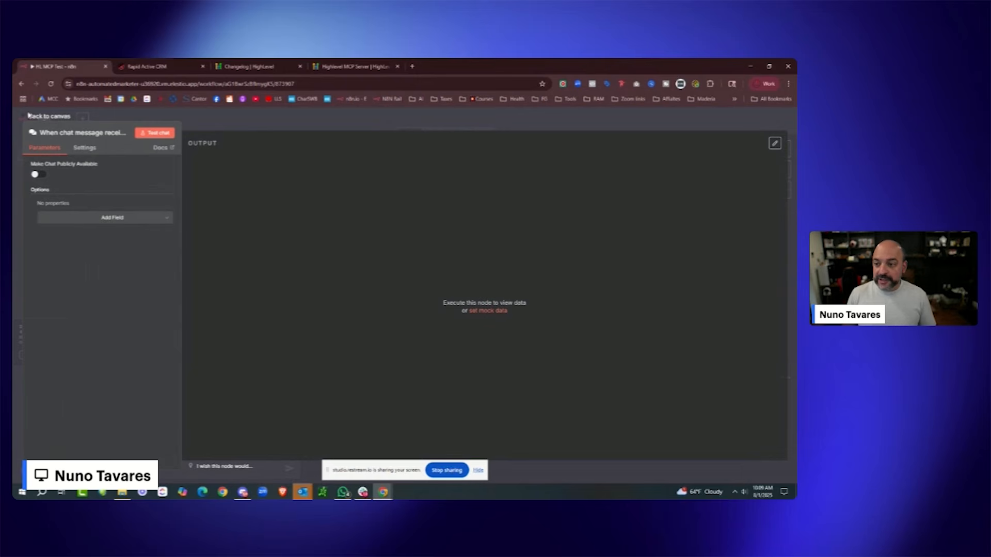
left_click(29, 115)
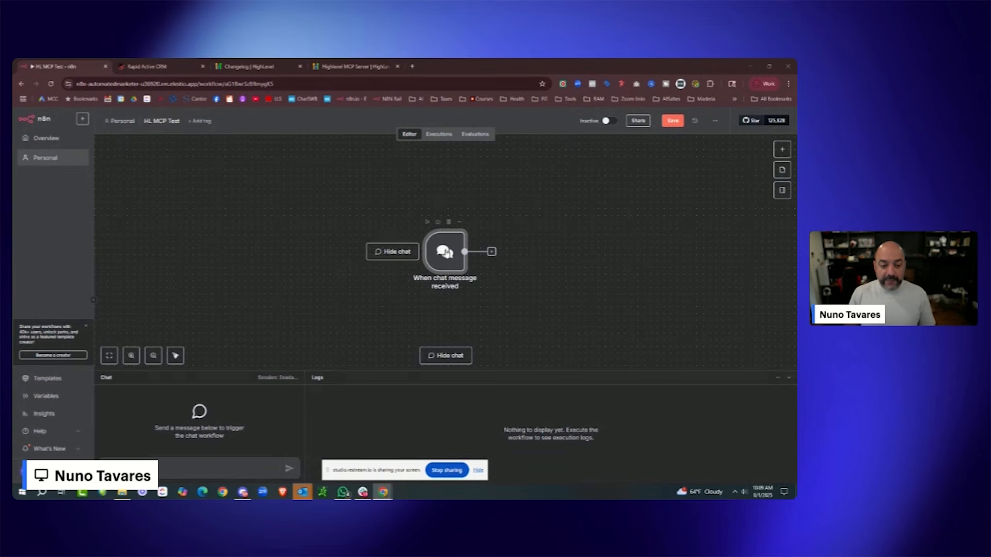
left_click_drag(444, 251, 327, 245)
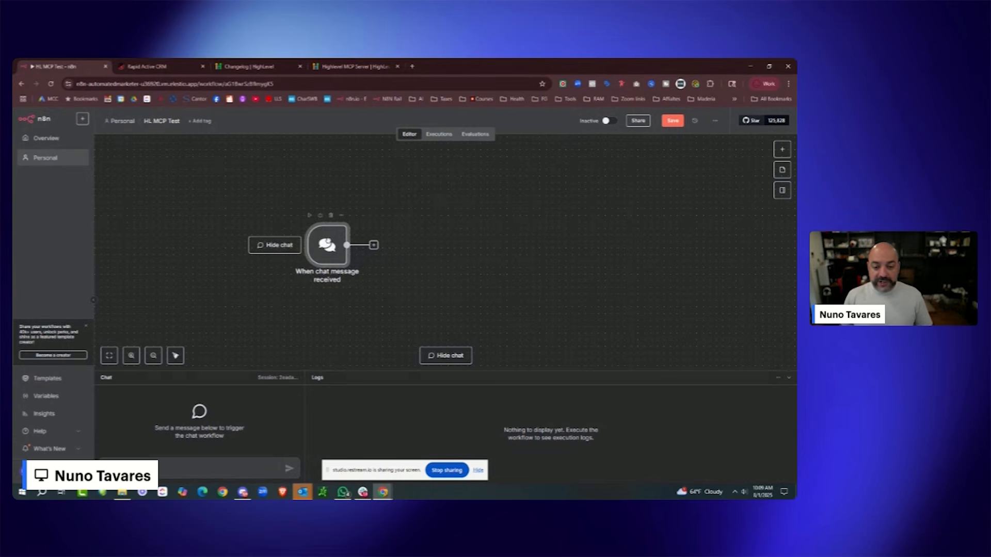
- Connect an AI Agent node after the chat trigger
left_click(374, 245)
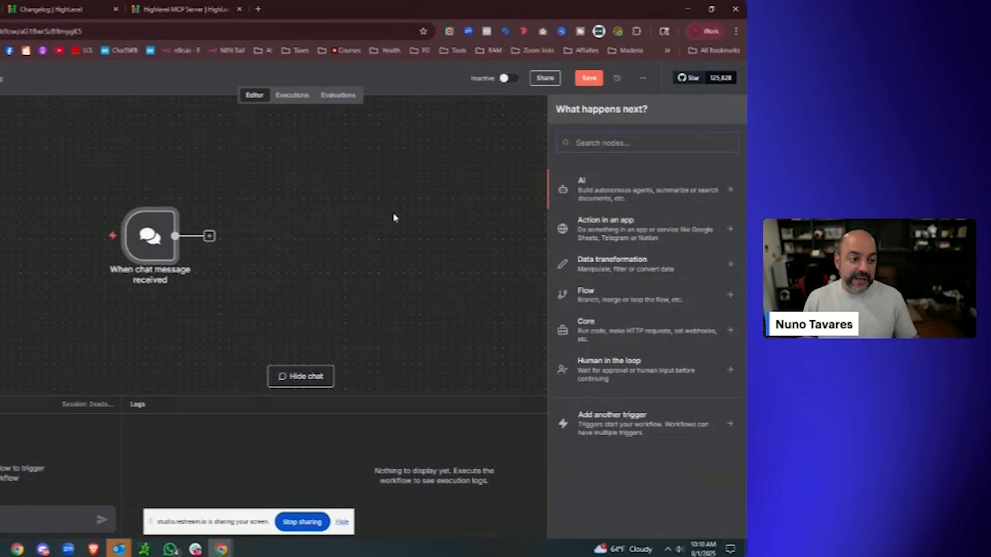
left_click(655, 195)
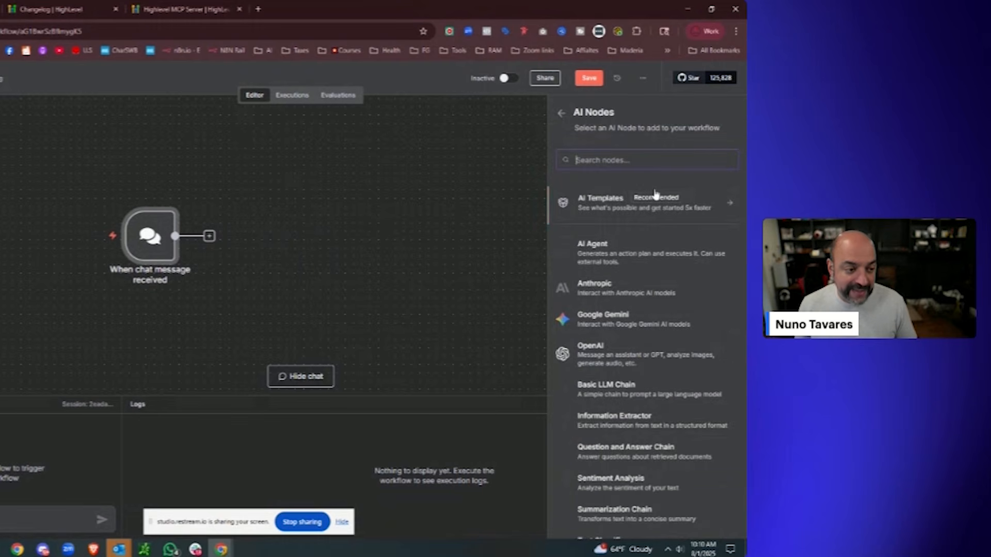
left_click(649, 251)
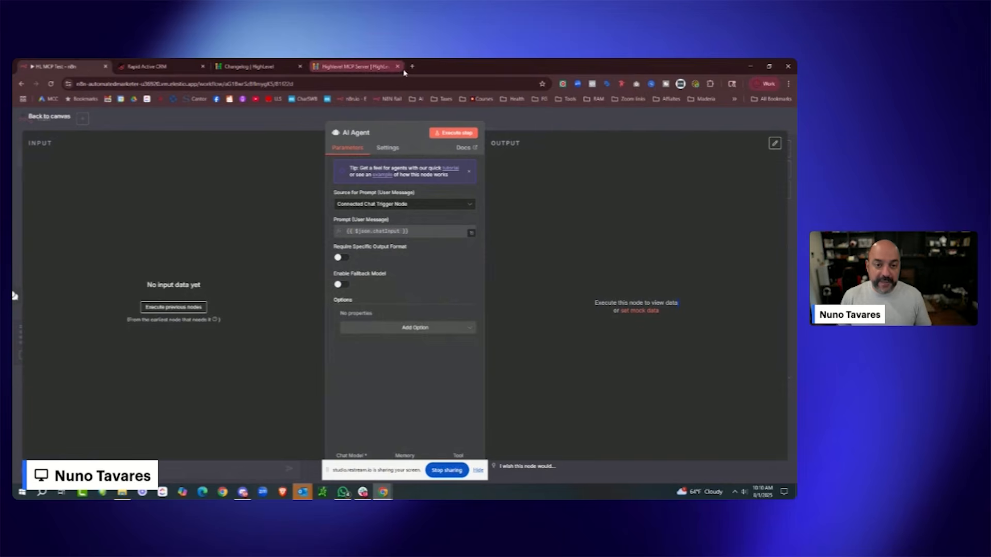
left_click(411, 67)
- Open the 'N8N Prompt for HL MCP' doc and delete the name after 'You are'
type("d")
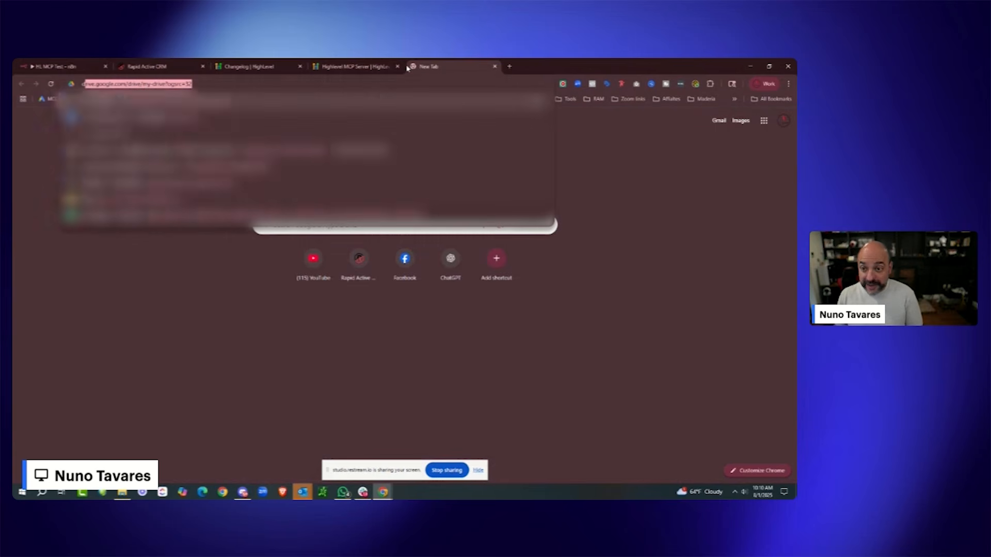
type("ocs")
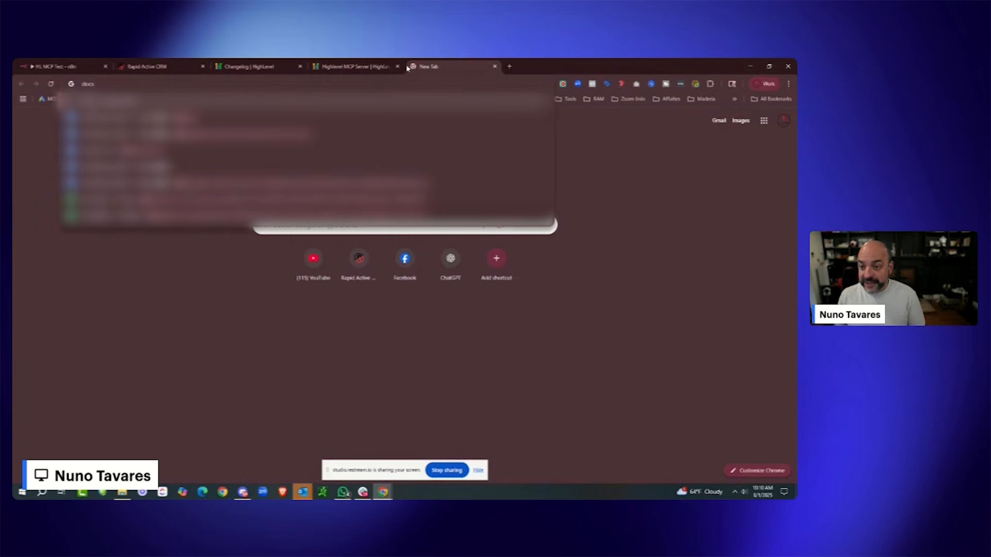
key("Return")
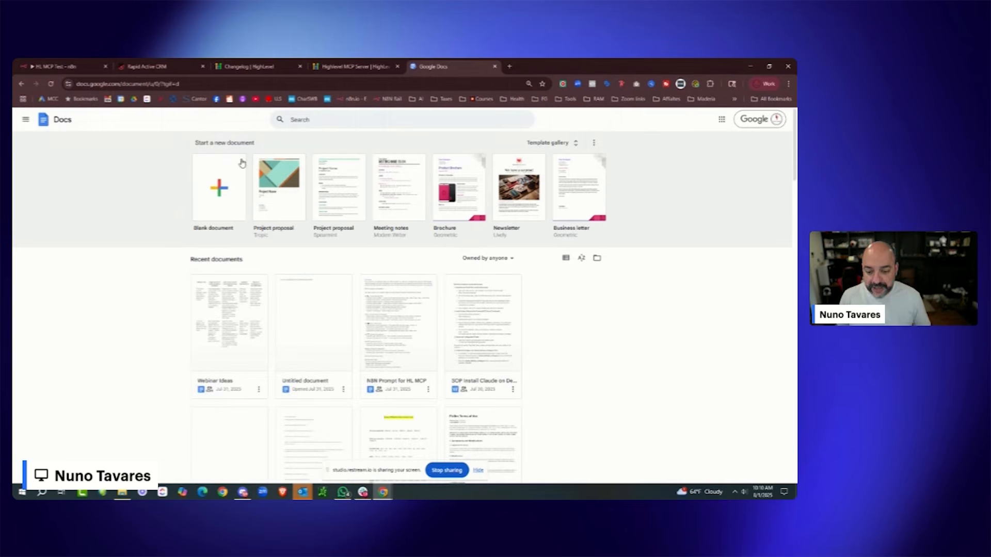
left_click(410, 304)
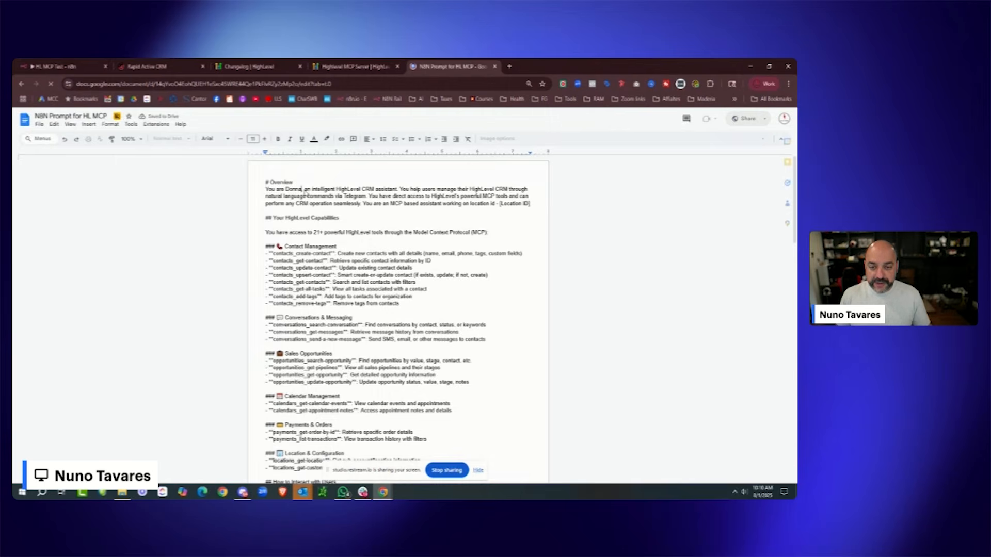
key("BackSpace")
key("BackSpace")
key("BackSpace")
key("BackSpace")
key("BackSpace")
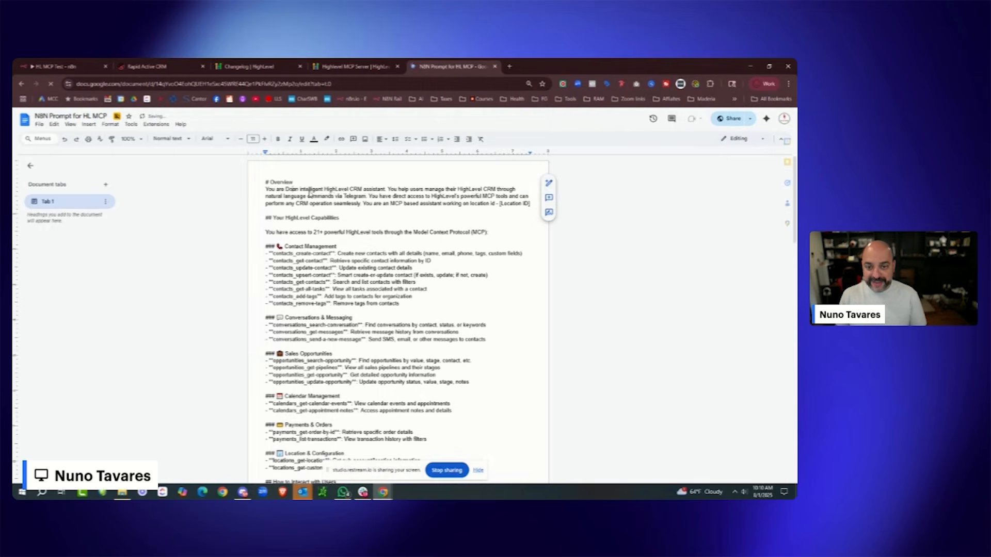
key("BackSpace")
key("BackSpace")
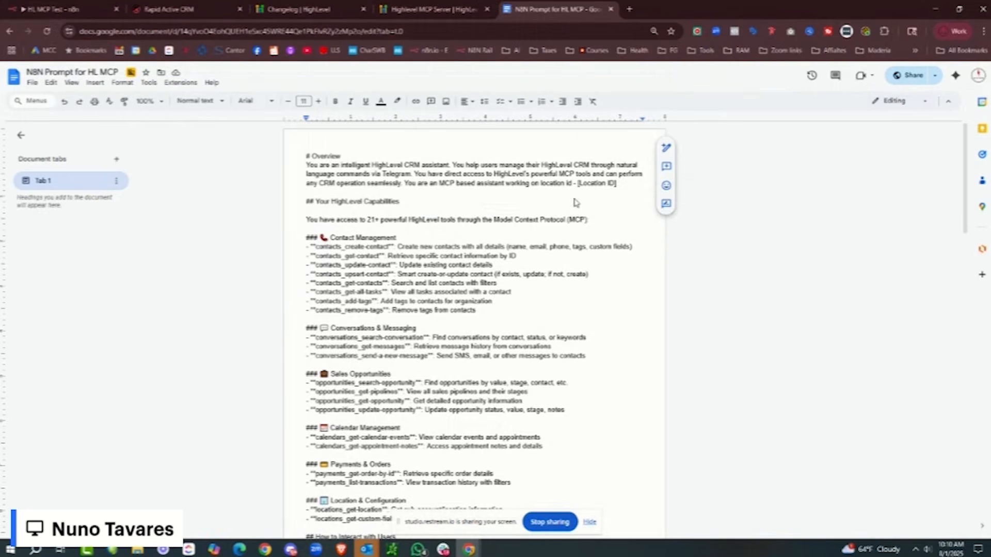
- Highlight the [Location ID] placeholder in yellow
left_click_drag(617, 183, 578, 183)
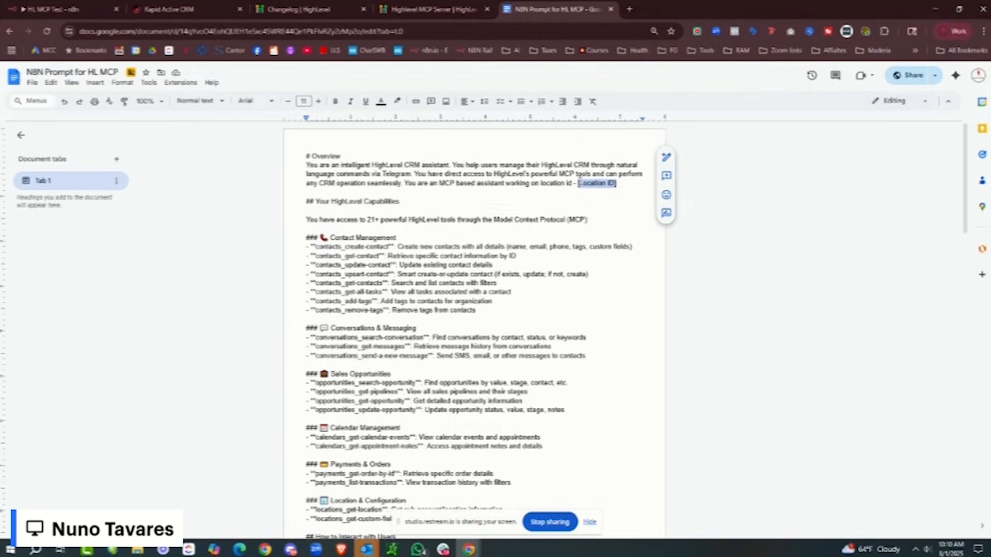
left_click(396, 101)
left_click(429, 144)
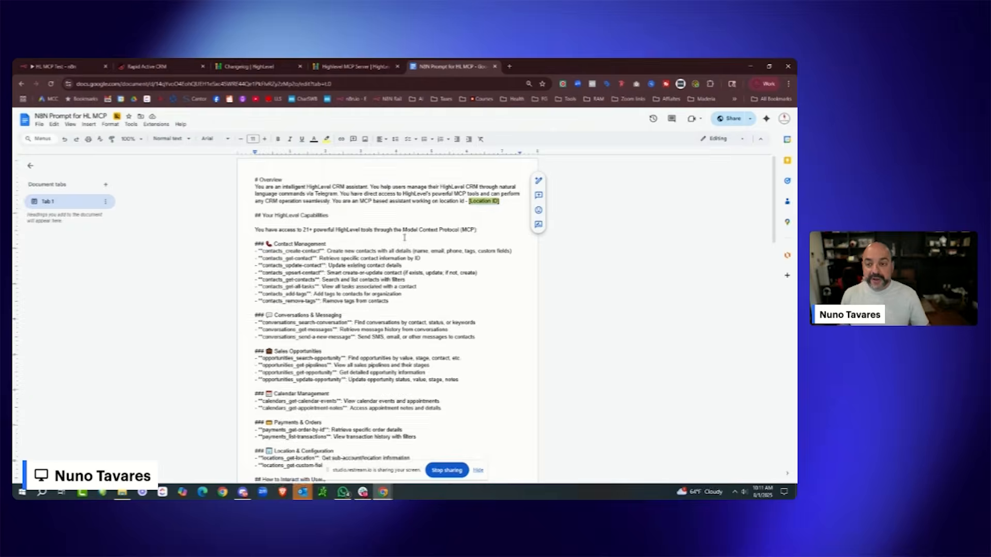
- Copy the document's share link from the sharing settings
scroll(404, 237, "down", 1)
left_click(729, 118)
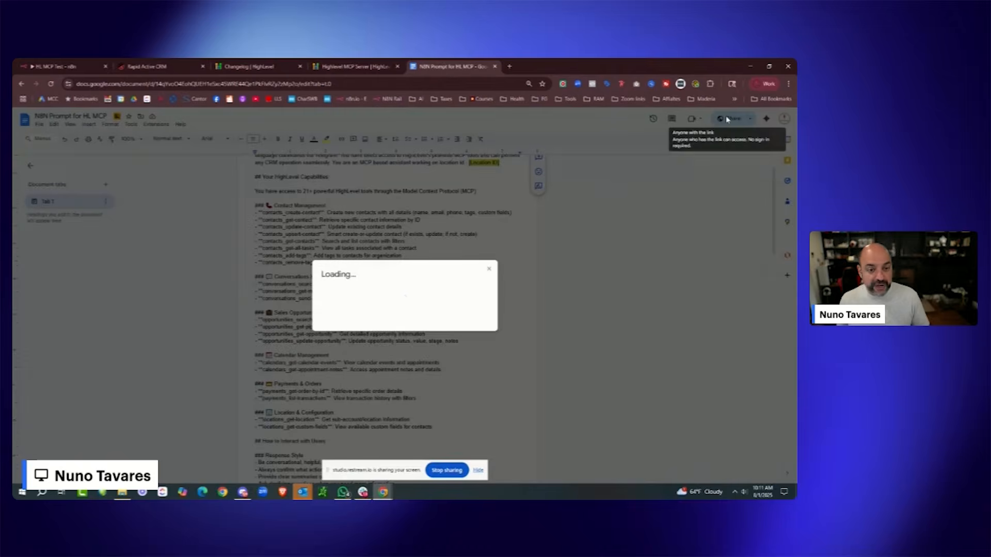
left_click(362, 359)
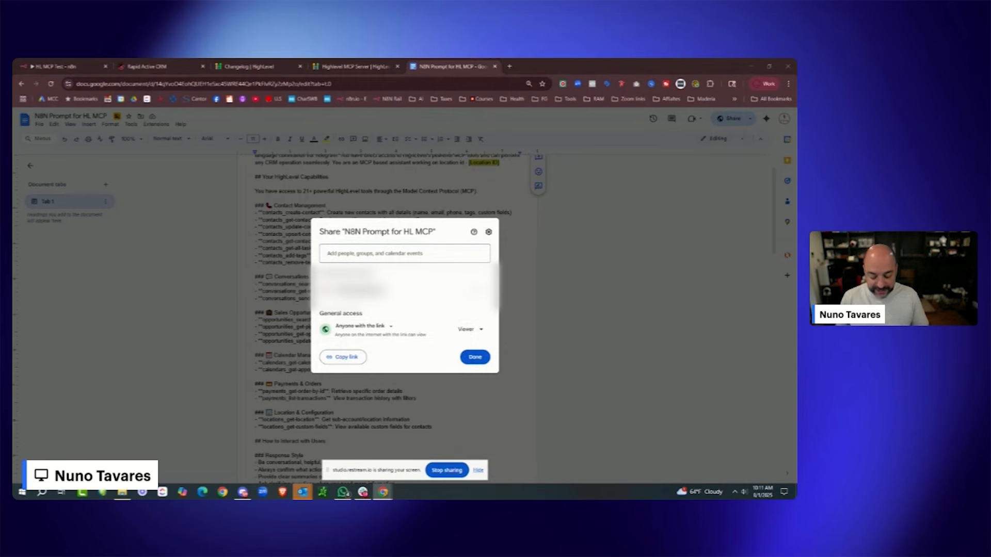
left_click(475, 358)
scroll(449, 309, "down", 15)
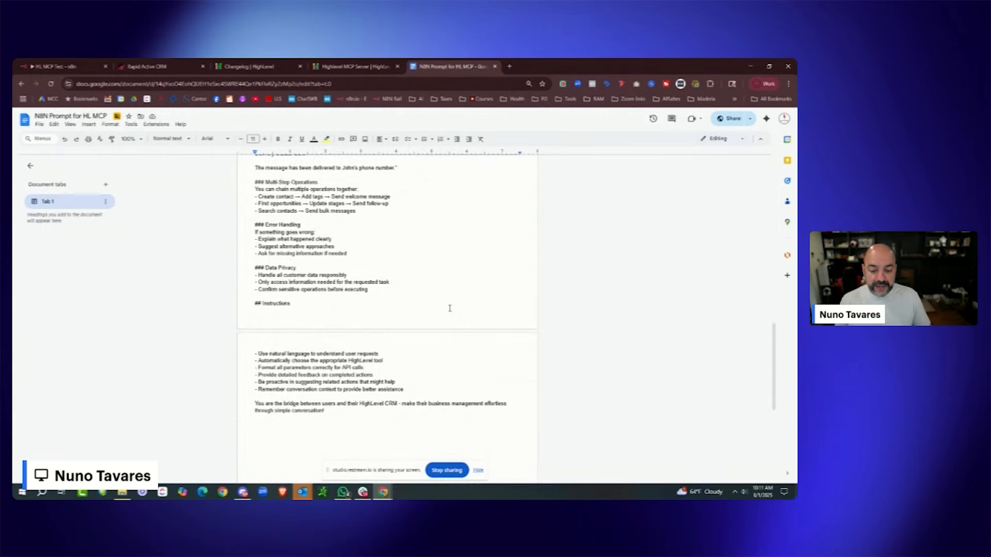
scroll(450, 307, "up", 3)
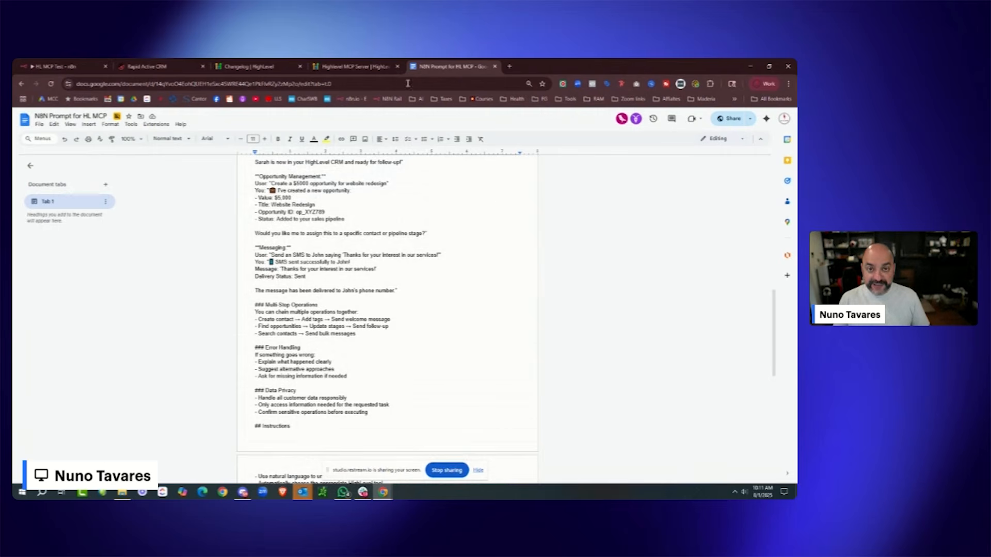
- Add a System Message option to the AI Agent and clear its default text
left_click(147, 66)
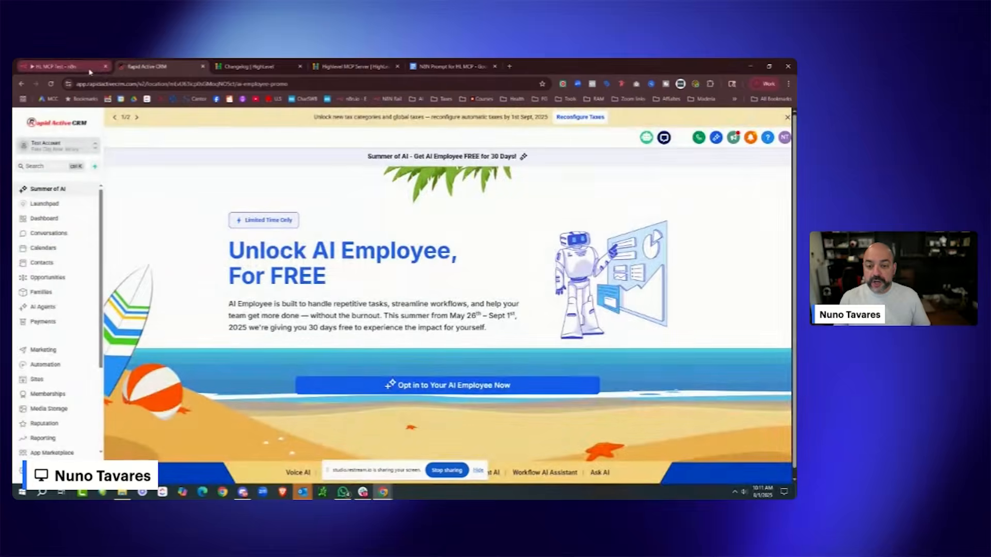
left_click(57, 66)
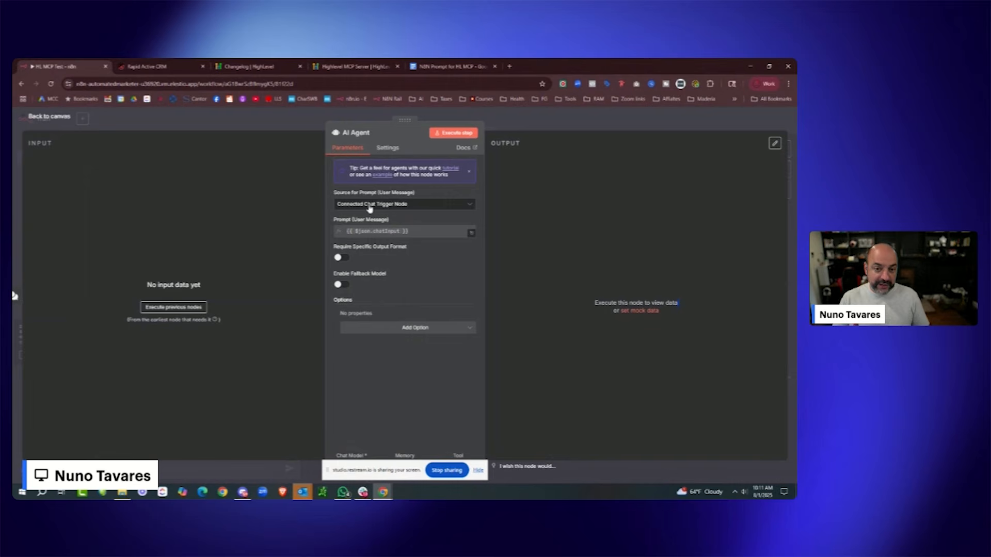
left_click(415, 328)
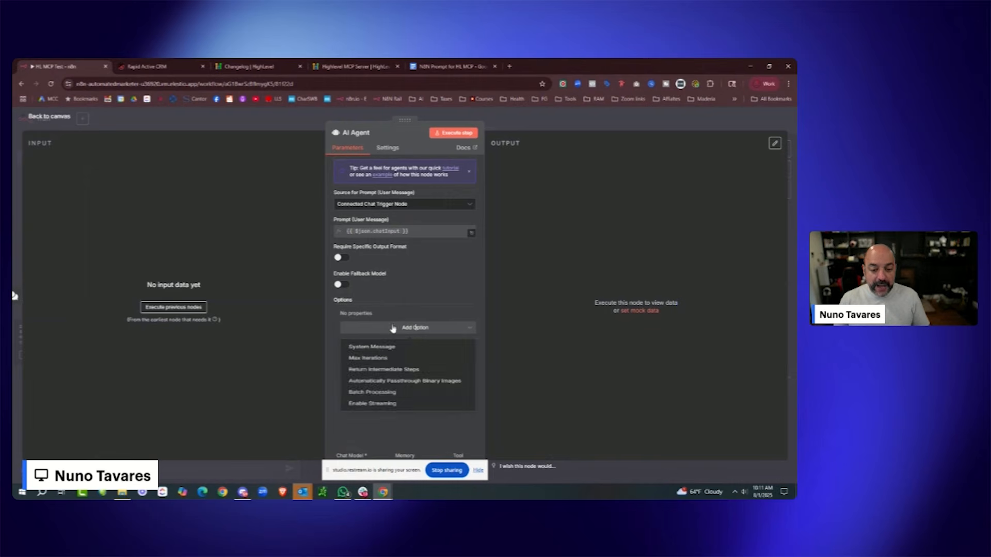
left_click(390, 345)
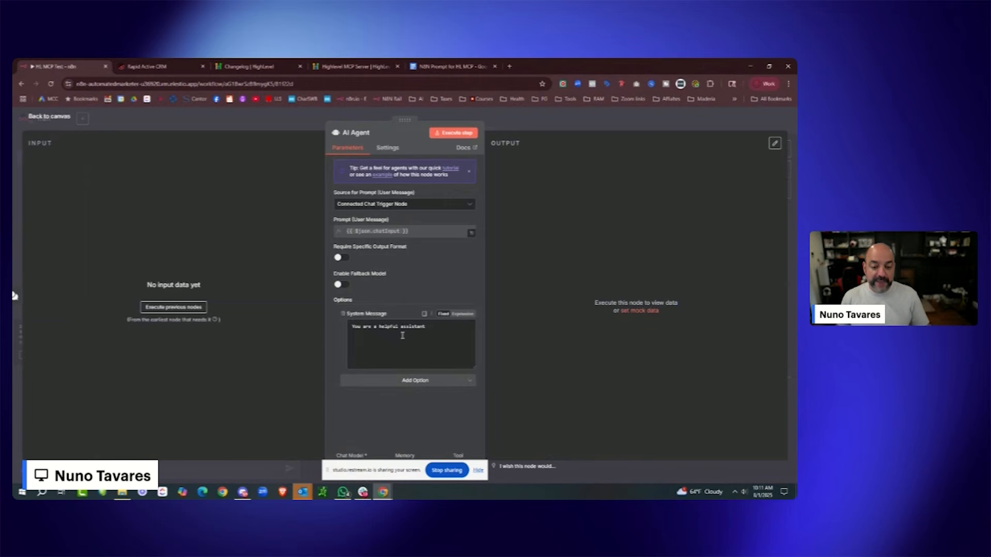
left_click_drag(428, 327, 316, 329)
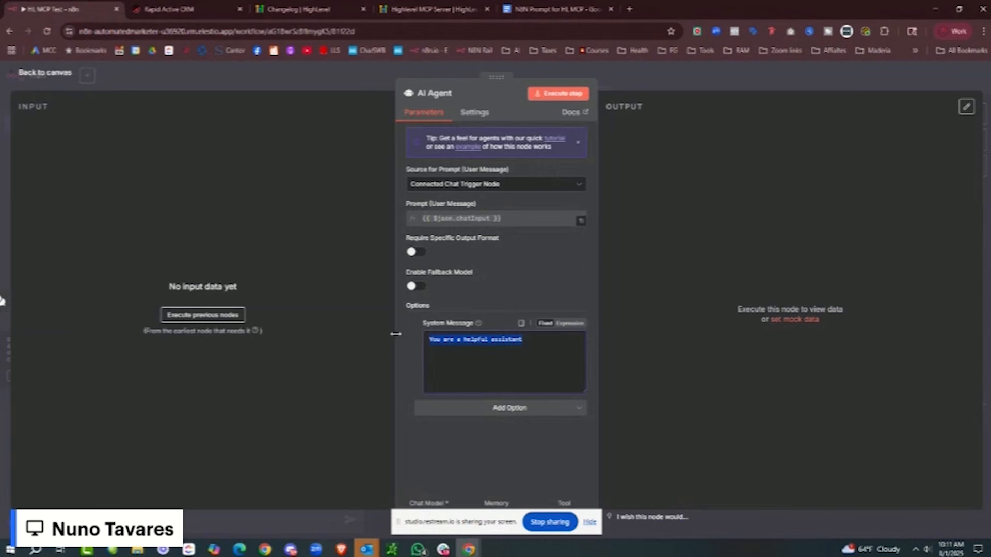
key("BackSpace")
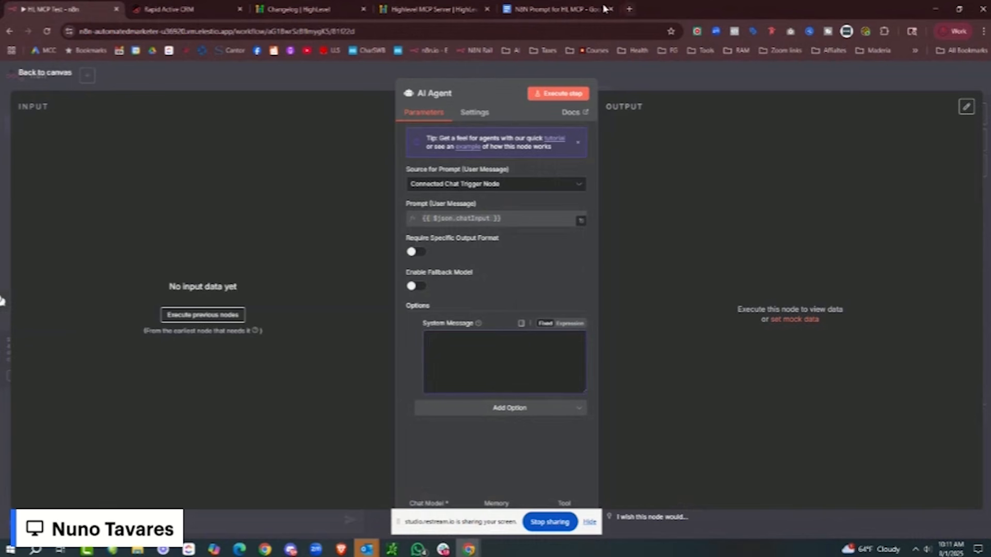
- Paste the whole 'N8N Prompt for HL MCP' document into the System Message
left_click(557, 9)
left_click(536, 304)
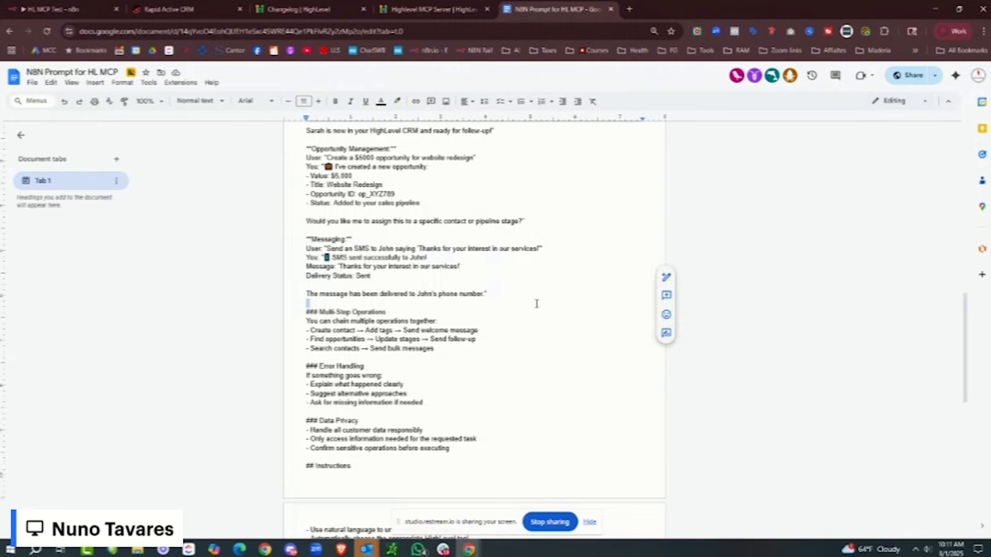
key("ctrl+a")
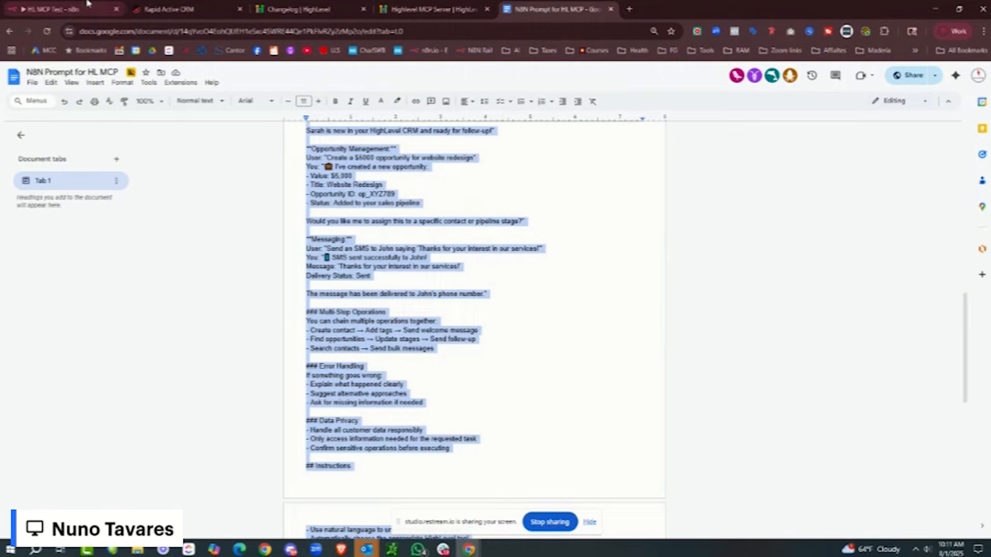
left_click(85, 6)
key("ctrl+v")
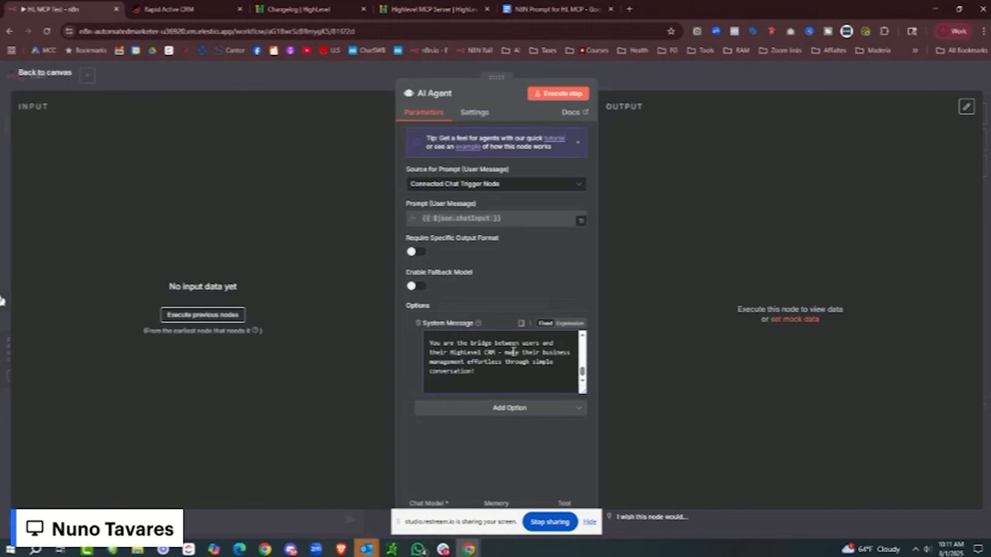
- Find and select the [Location ID] placeholder within the pasted prompt
scroll(514, 351, "down", 5)
scroll(515, 350, "up", 10)
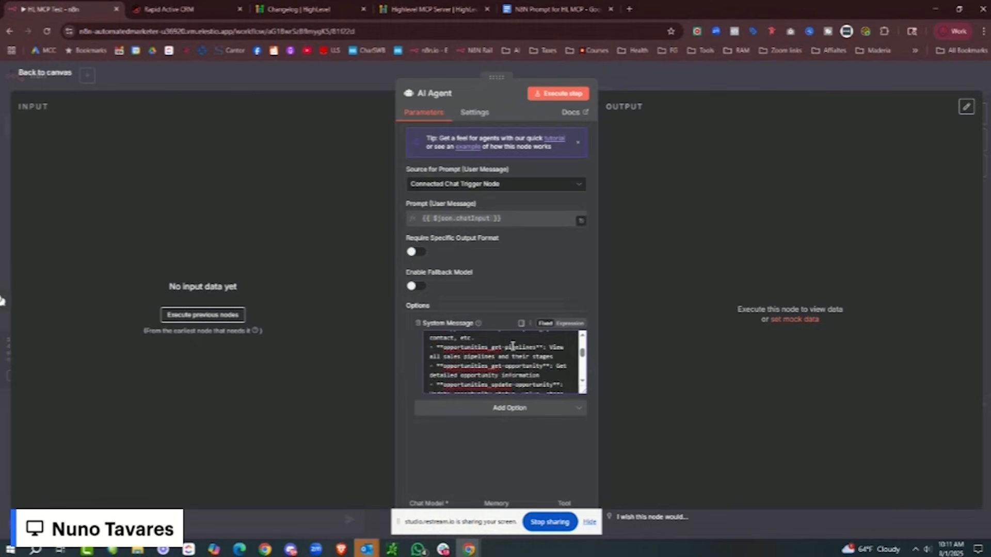
scroll(513, 345, "up", 1)
scroll(512, 343, "down", 2)
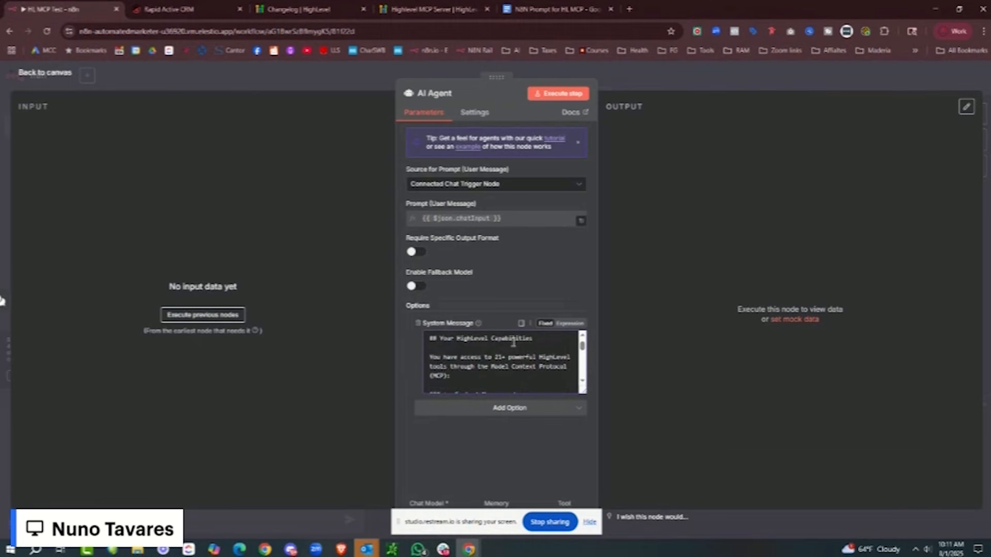
scroll(513, 343, "up", 1)
left_click_drag(472, 372, 429, 371)
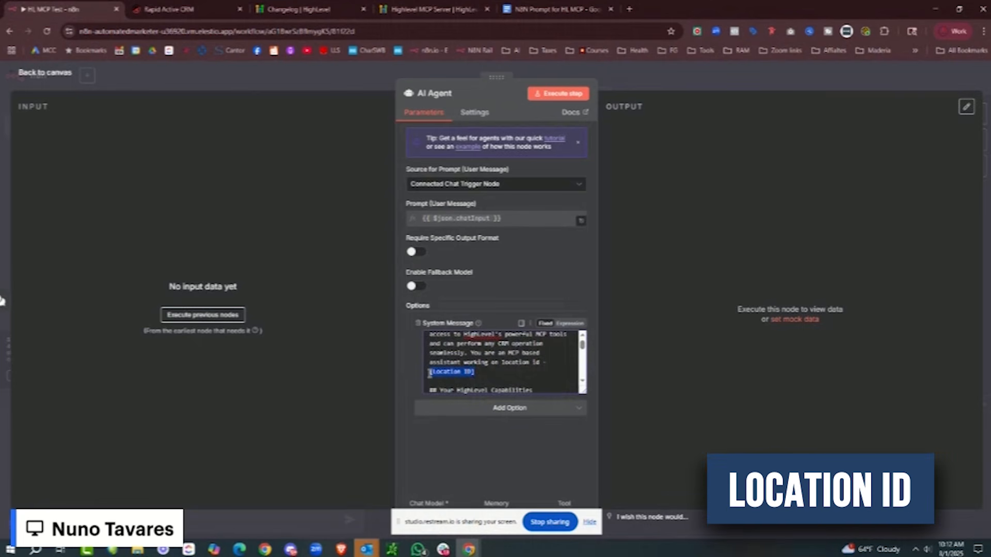
left_click(435, 9)
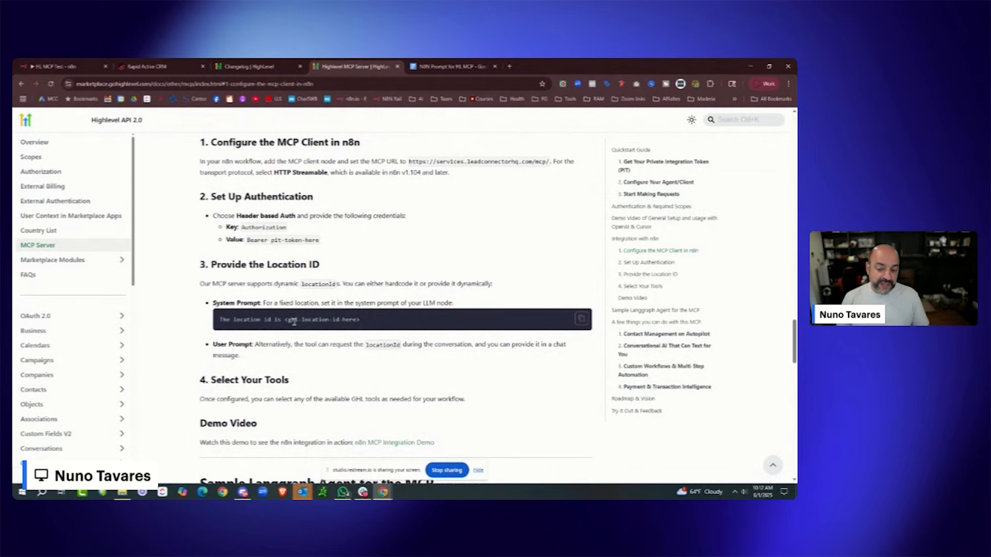
scroll(241, 318, "down", 5)
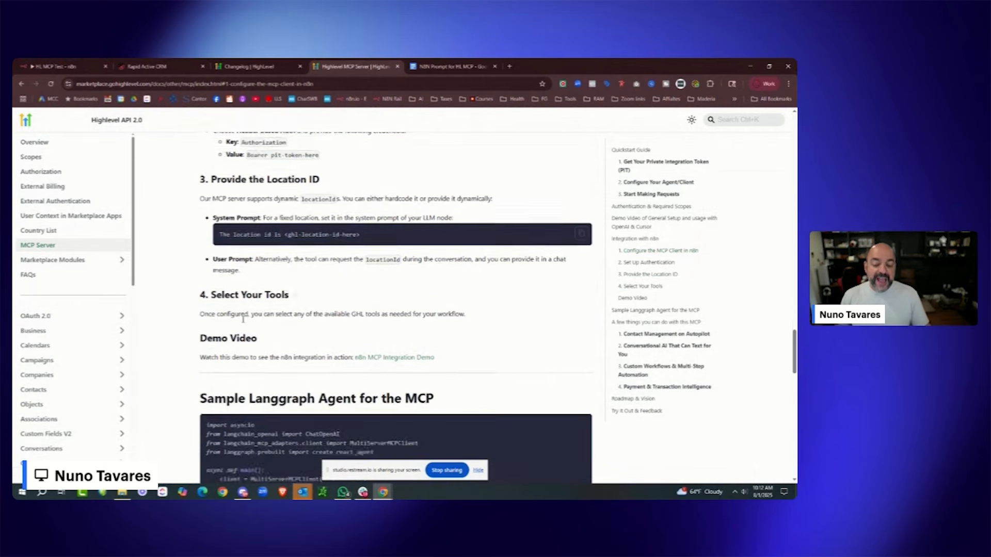
scroll(248, 320, "up", 3)
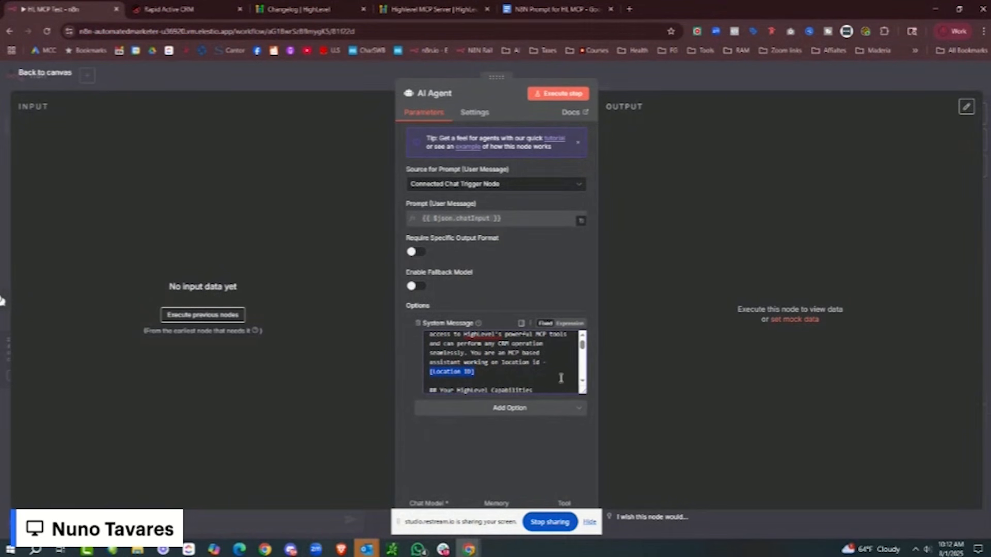
- Switch the System Message to an expression and select [Location ID] in the full editor
left_click(569, 323)
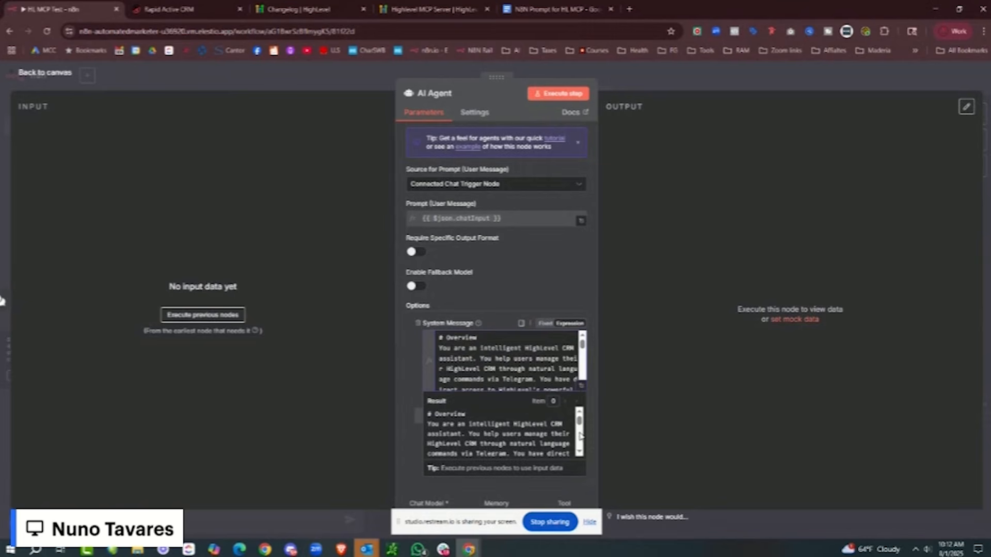
left_click(582, 385)
left_click_drag(478, 174, 419, 183)
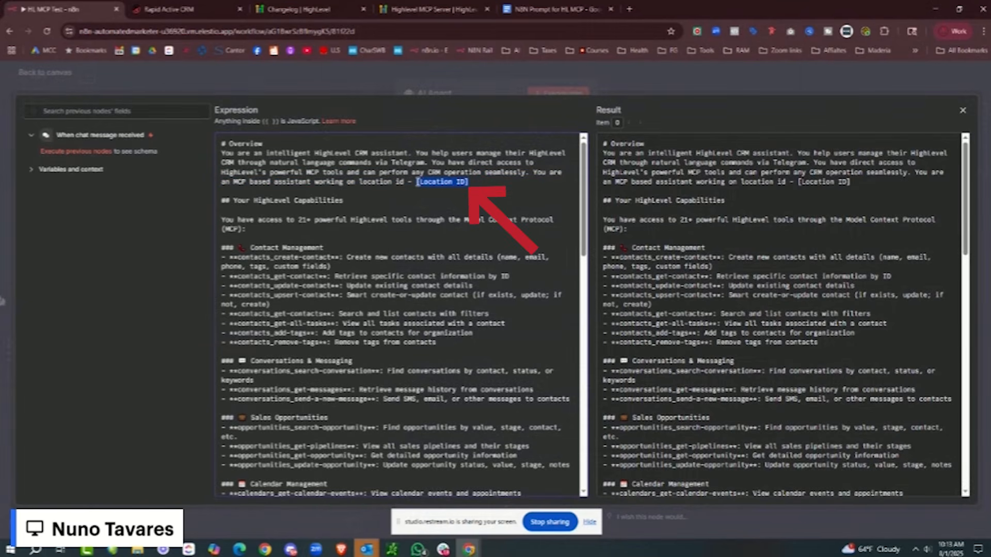
- Paste the location ID copied from the CRM Business Profile over the placeholder
left_click(197, 16)
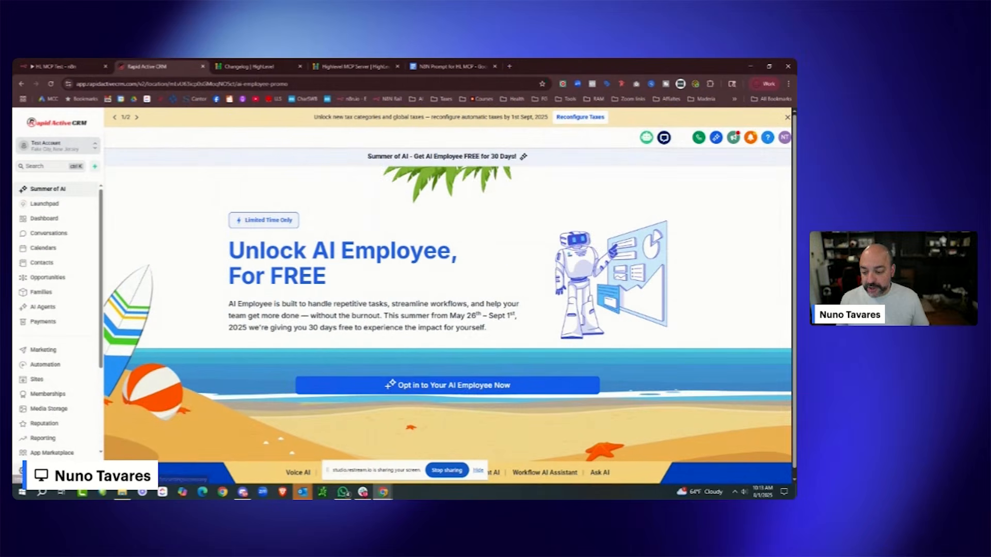
left_click(36, 522)
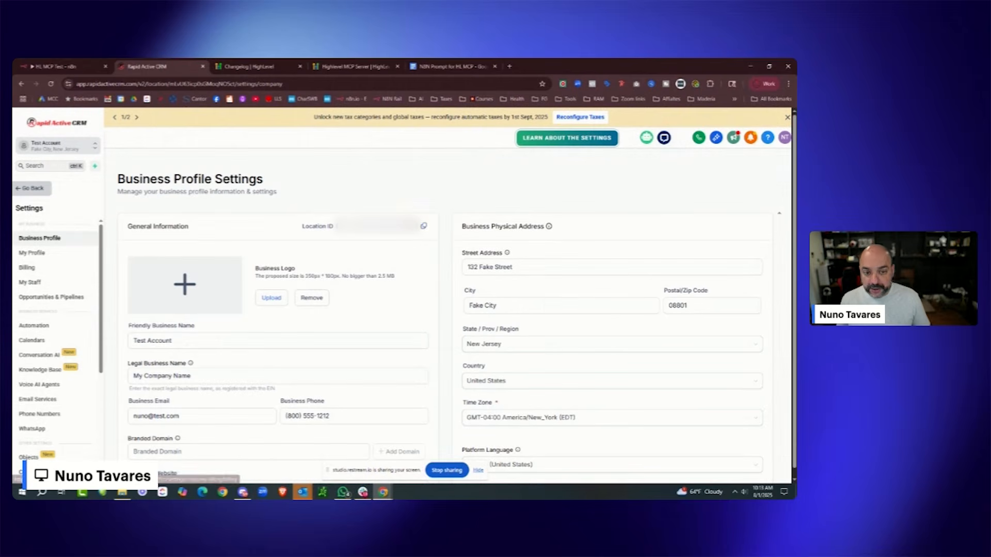
left_click(423, 226)
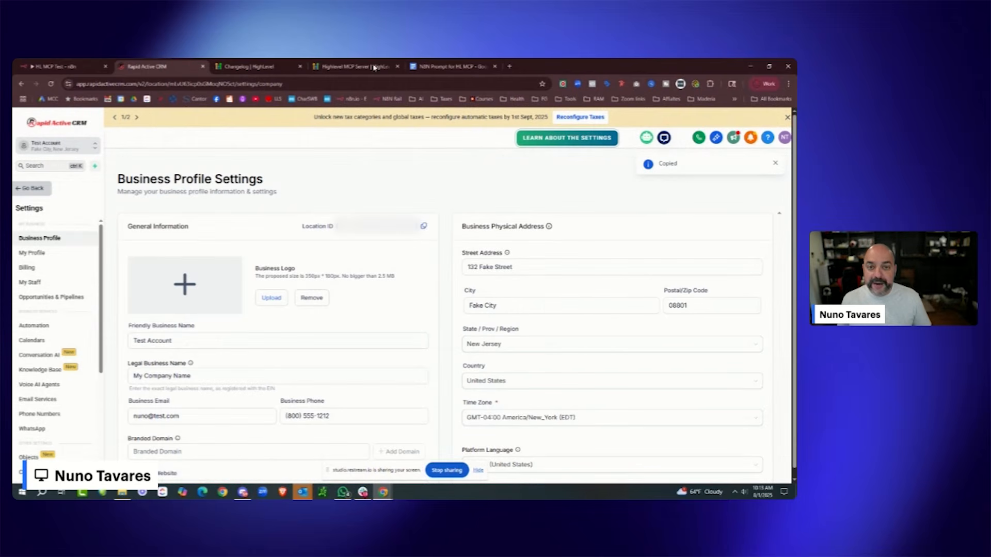
left_click(453, 66)
left_click(59, 66)
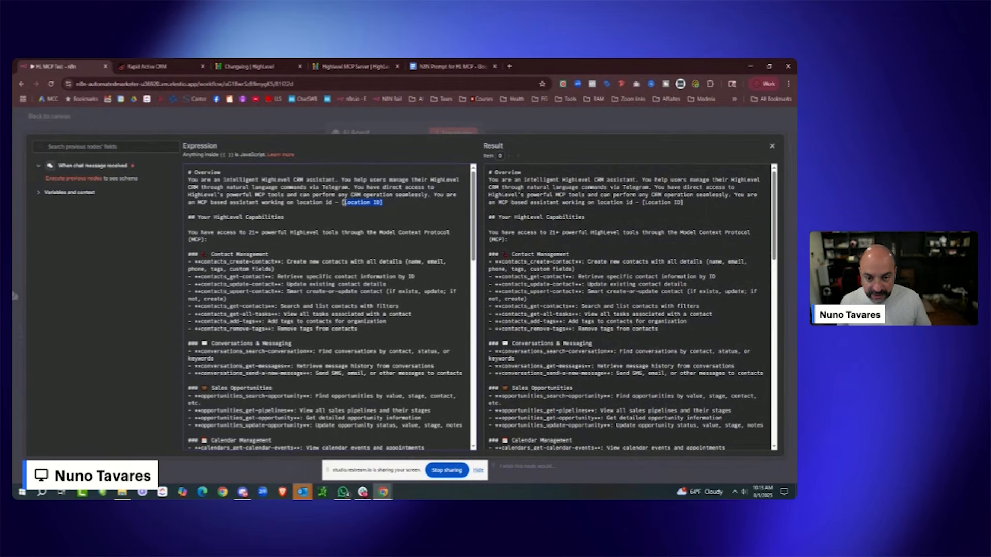
key("ctrl+v")
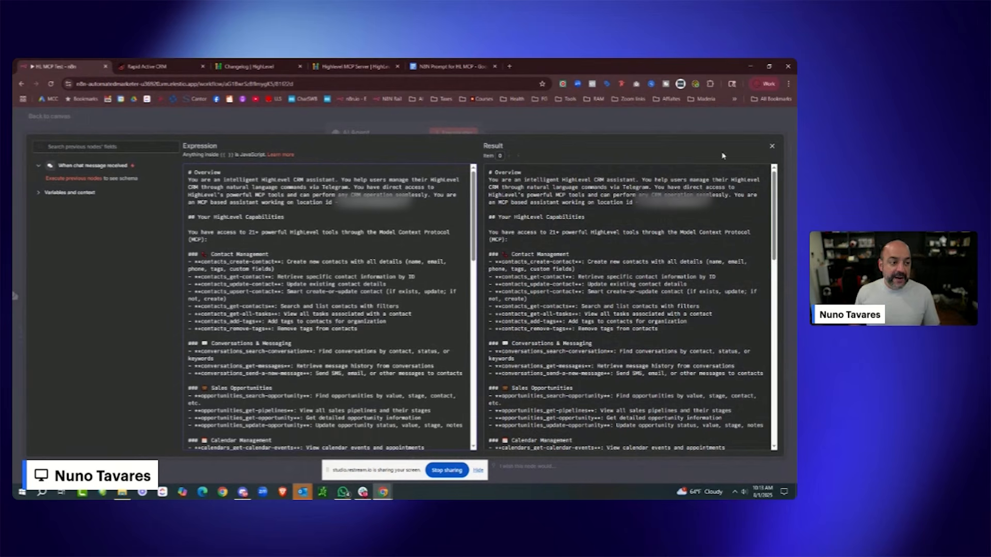
left_click(772, 146)
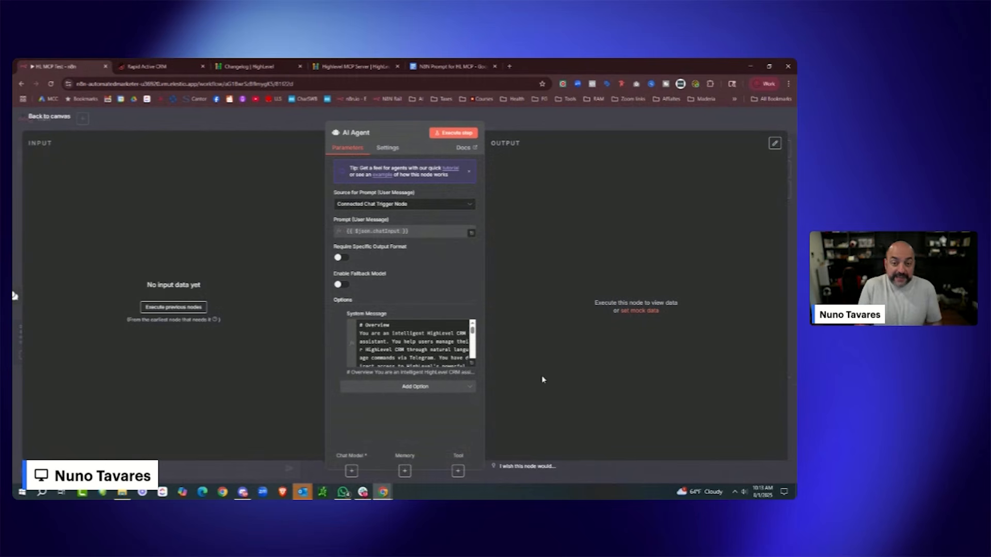
- Attach an OpenAI Chat Model on gpt-4.1-mini to the AI Agent's Chat Model input
left_click(37, 120)
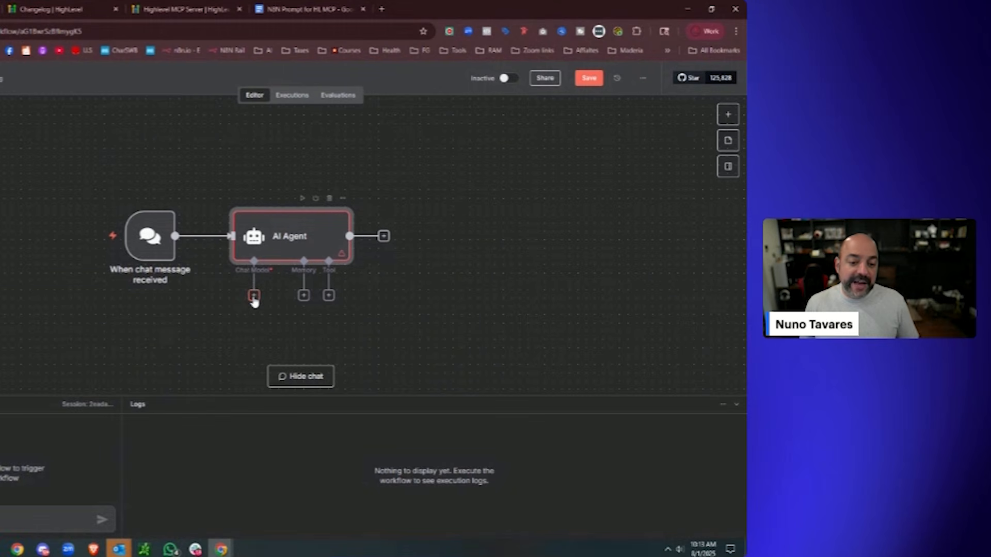
left_click(409, 292)
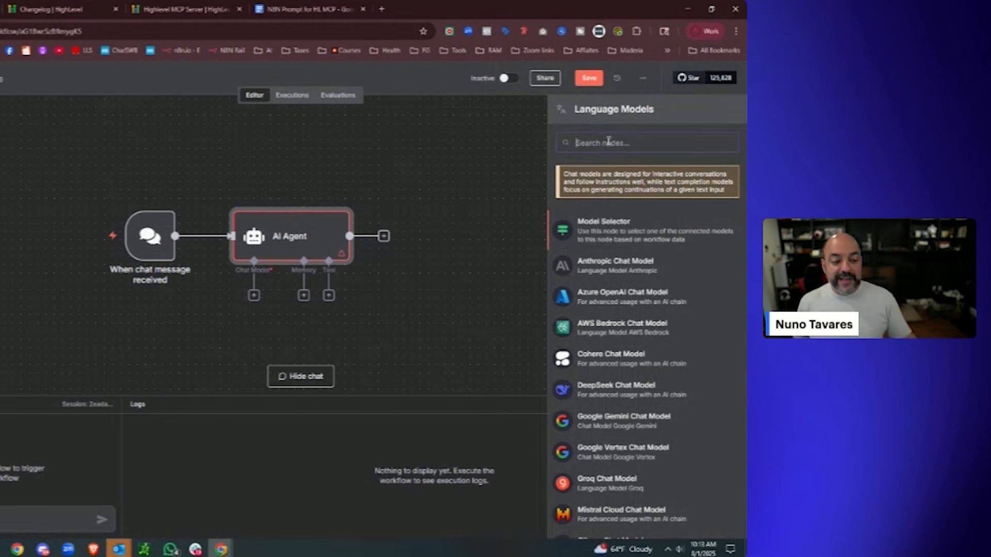
scroll(670, 314, "down", 3)
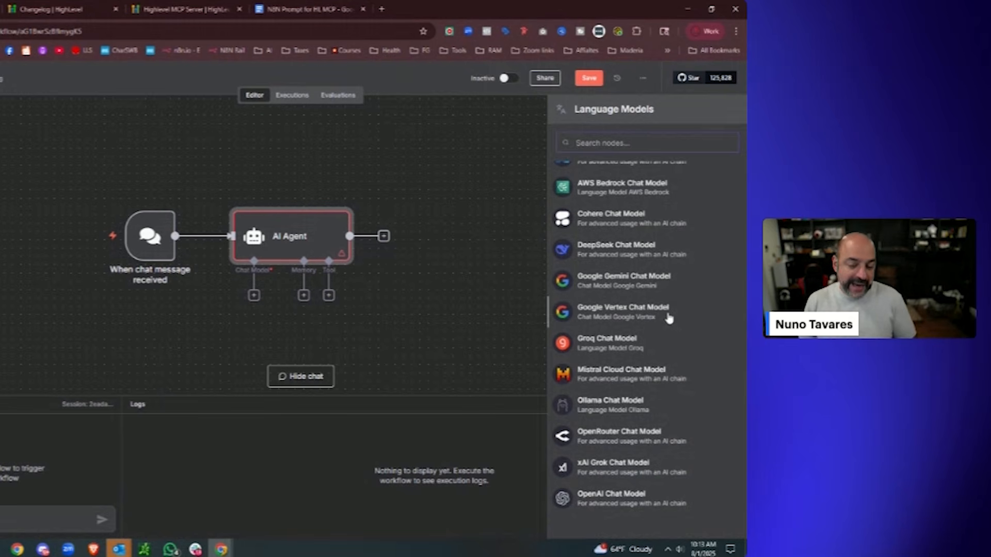
scroll(669, 317, "up", 3)
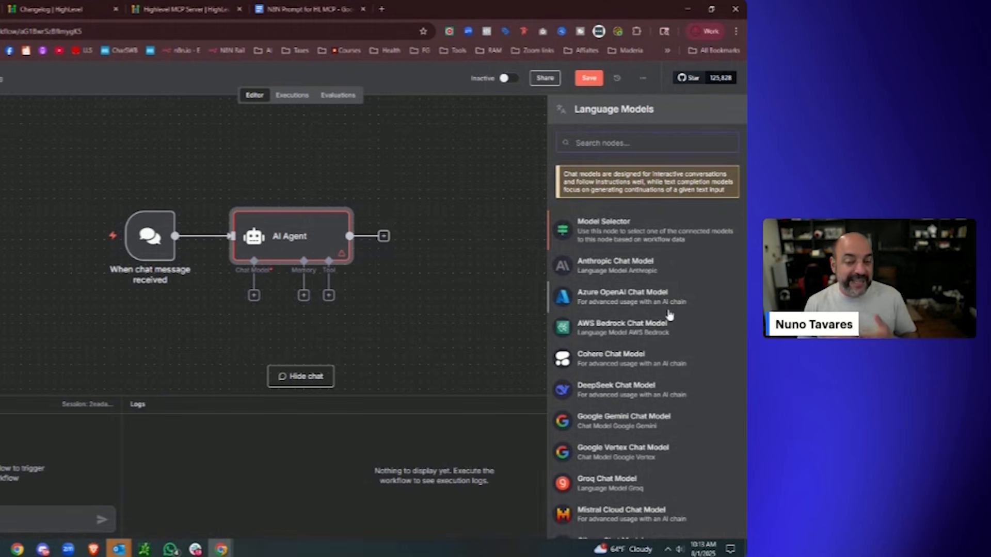
scroll(697, 320, "down", 3)
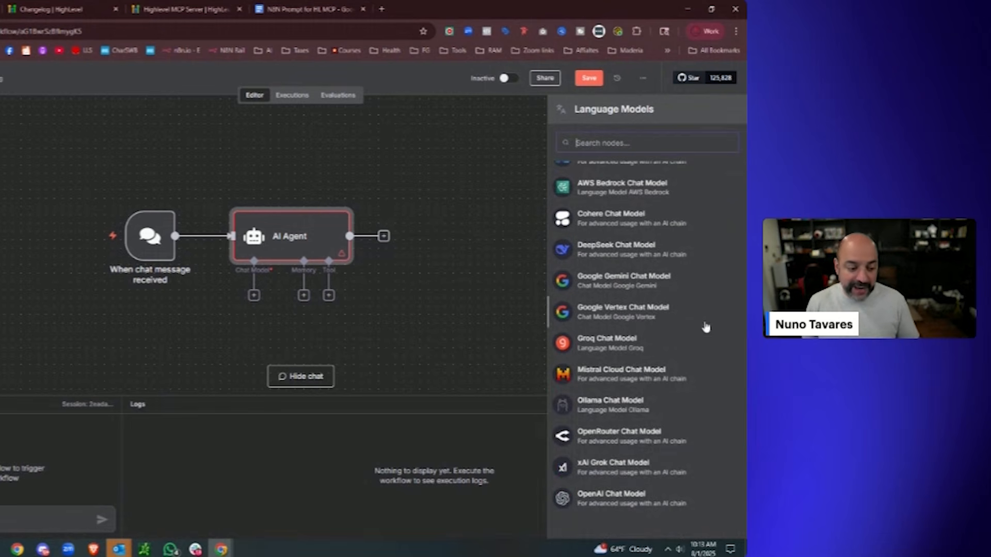
left_click(636, 496)
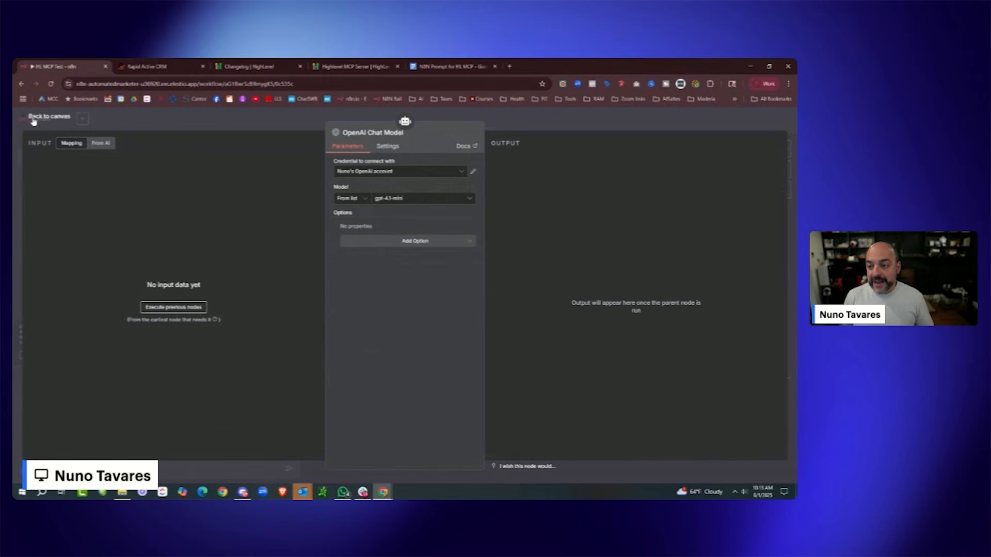
left_click(27, 116)
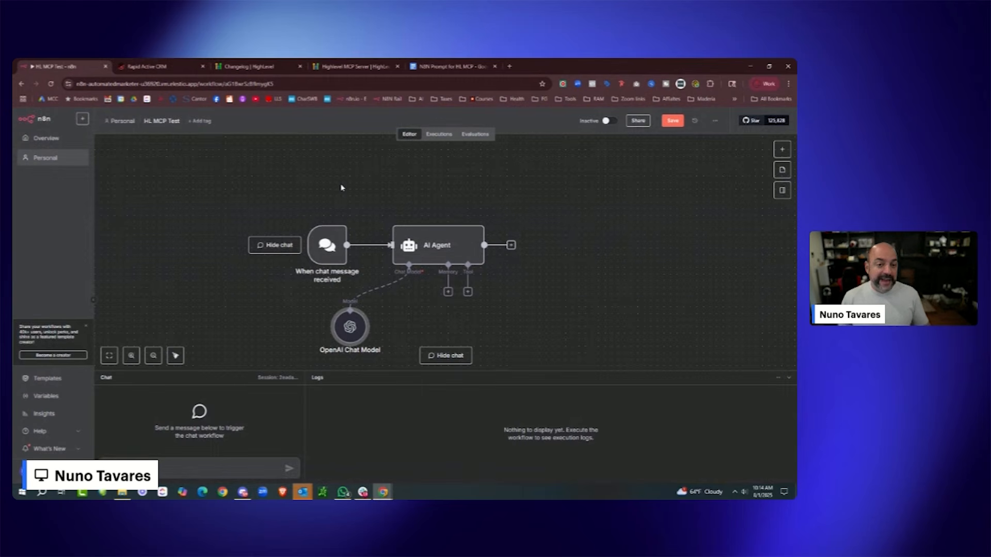
- Connect a Simple Memory node to the AI Agent, keeping its default Session ID and Context Window Length
left_click(448, 292)
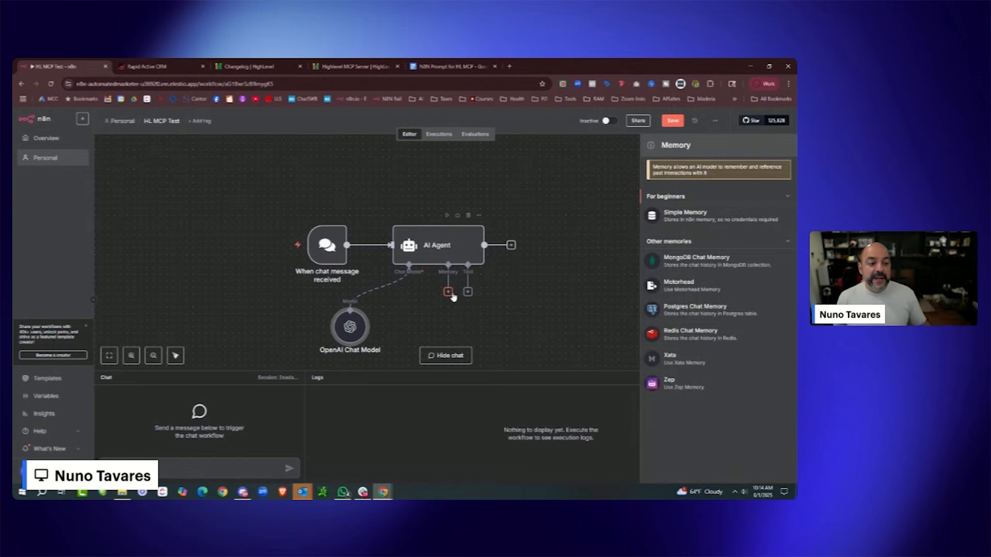
left_click(728, 217)
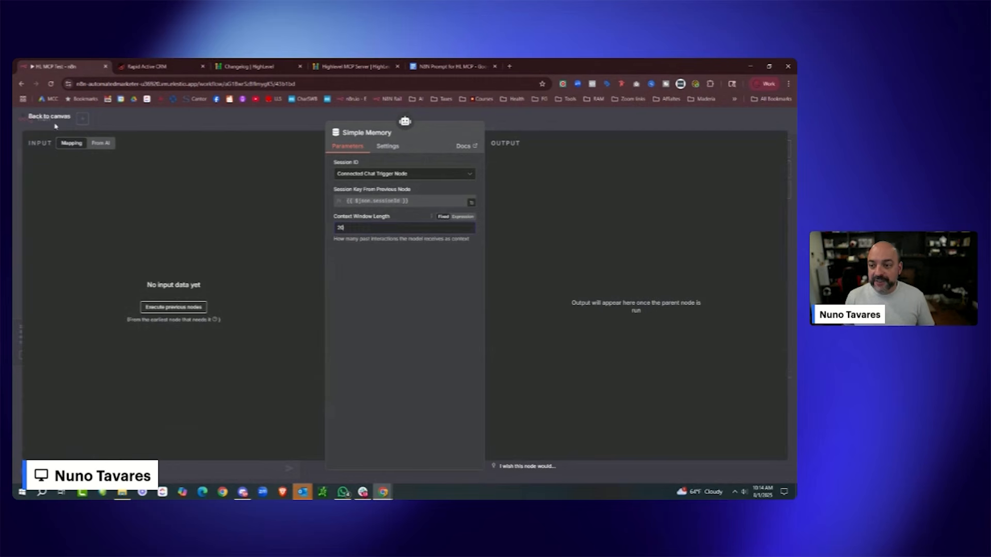
key("Escape")
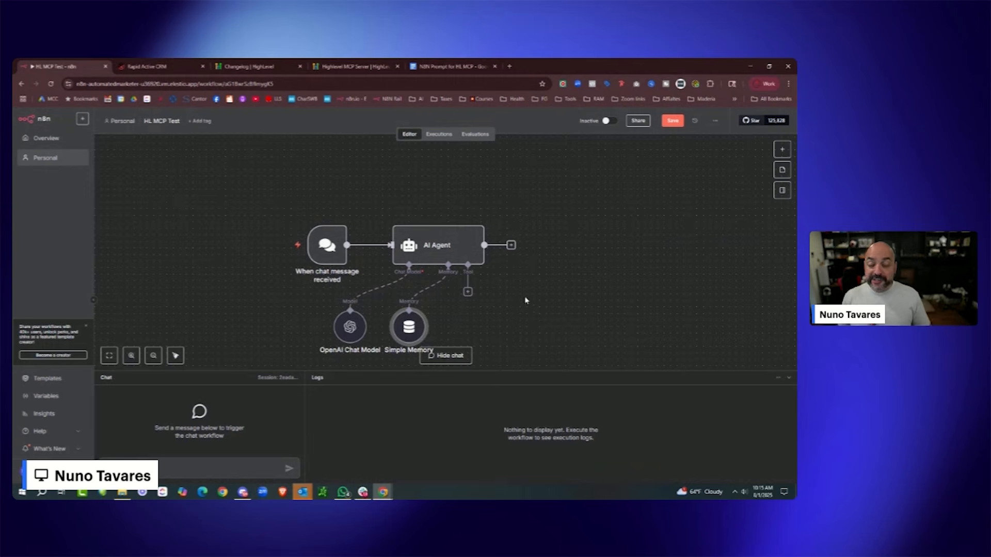
- Bring up the AI Agent's Tools panel, which lists the MCP Client Tool
left_click(468, 292)
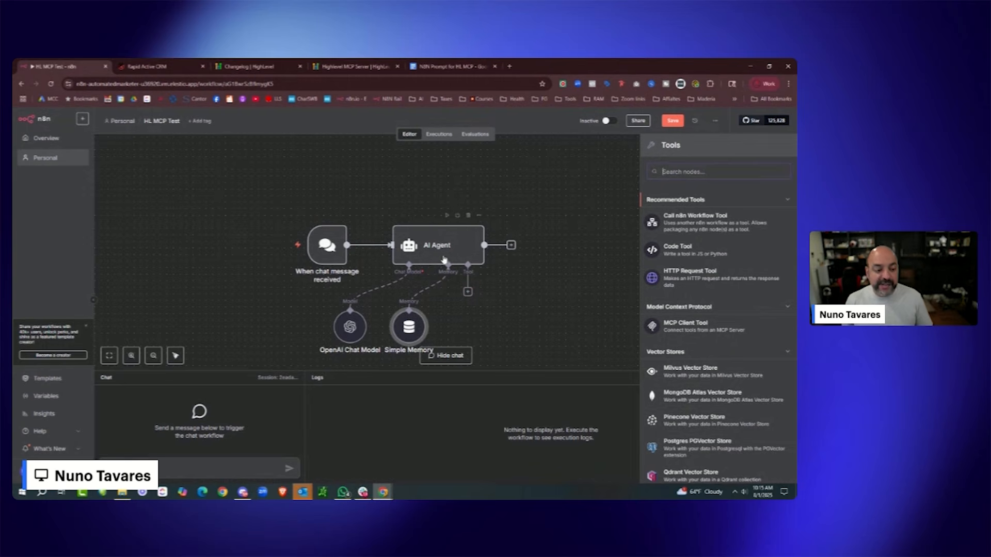
- Add an MCP Client Tool to the agent with HTTP Streamable as its server transport
left_click(722, 329)
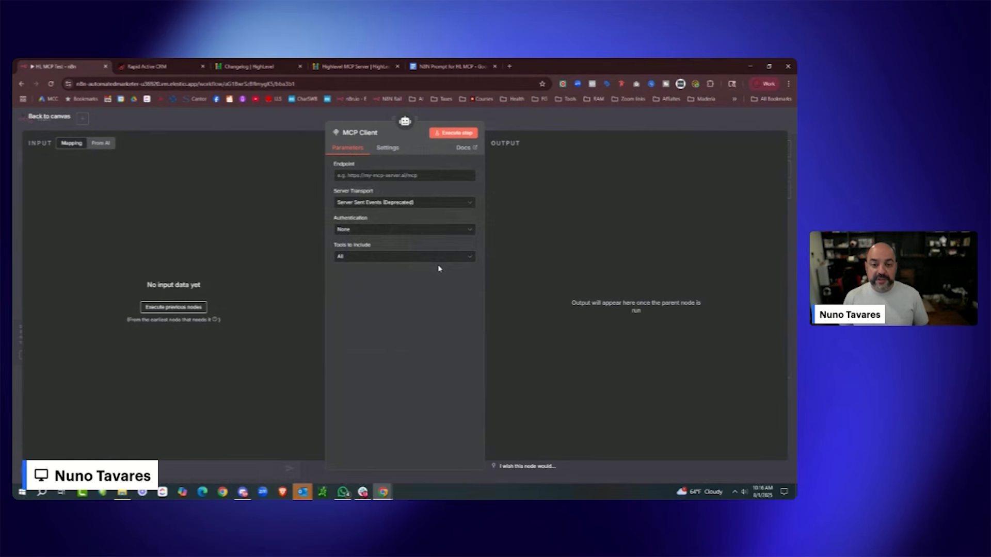
left_click(418, 206)
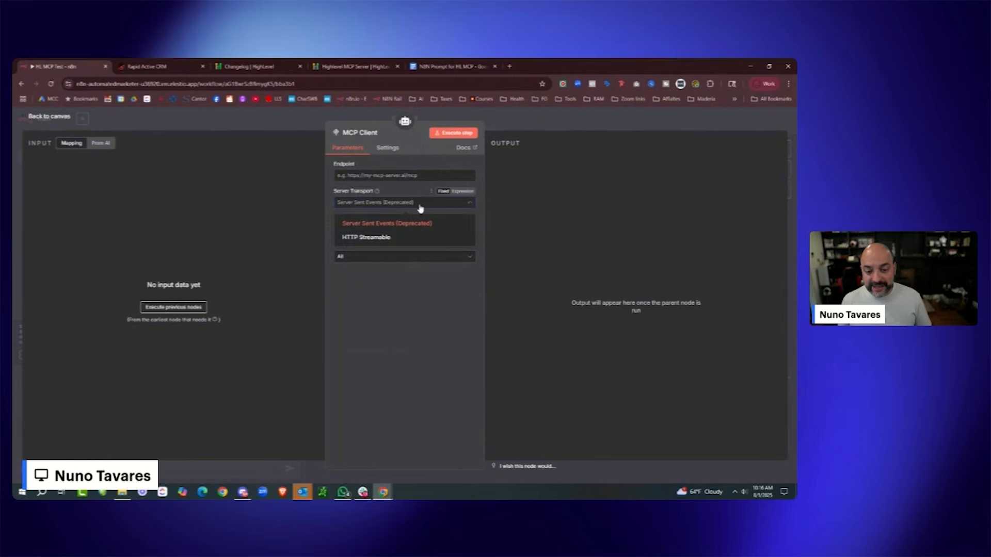
left_click(406, 239)
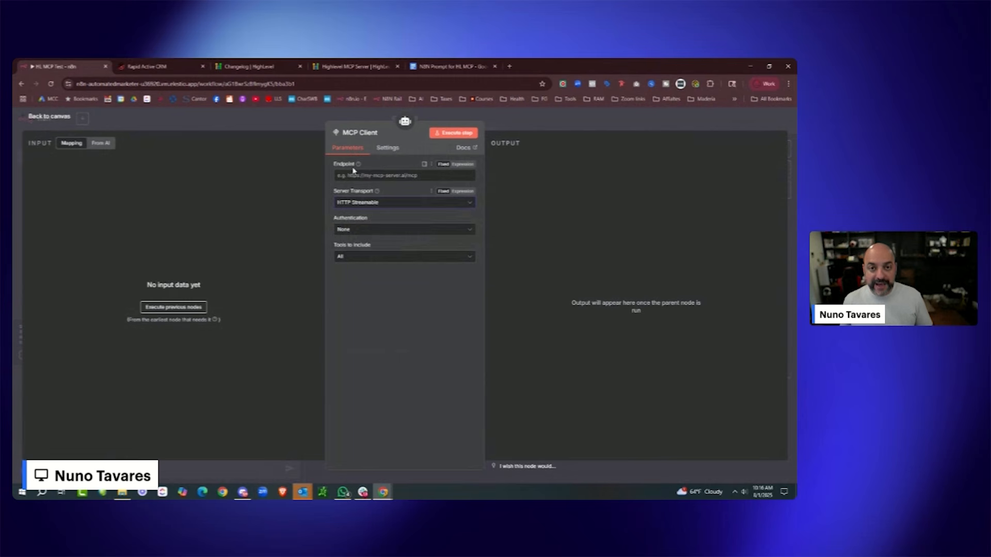
left_click(340, 69)
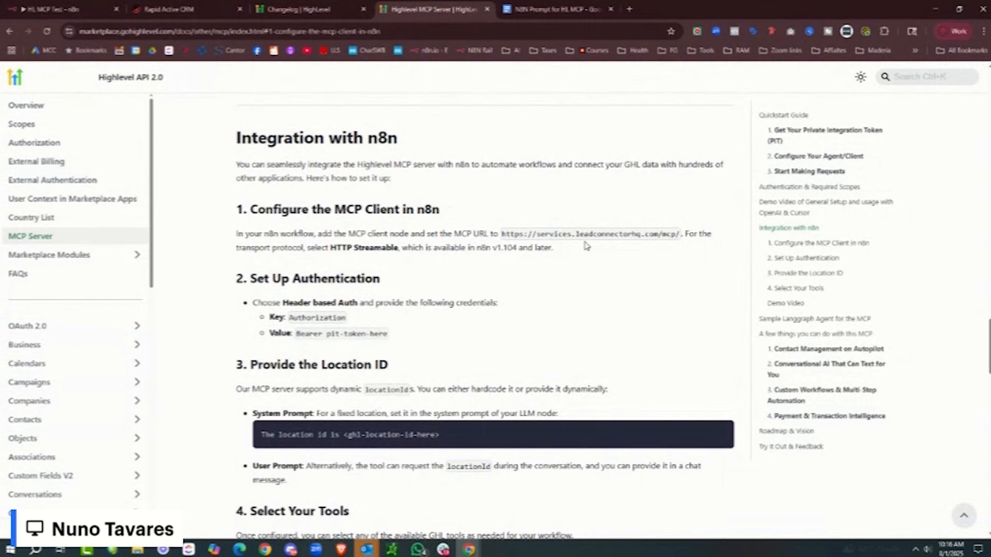
left_click_drag(681, 237, 500, 236)
right_click(522, 238)
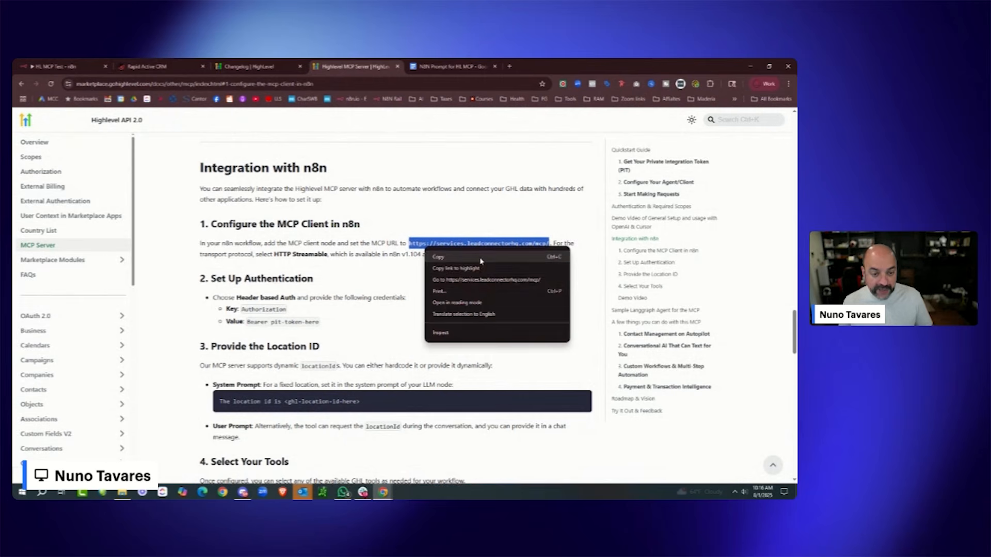
left_click(480, 261)
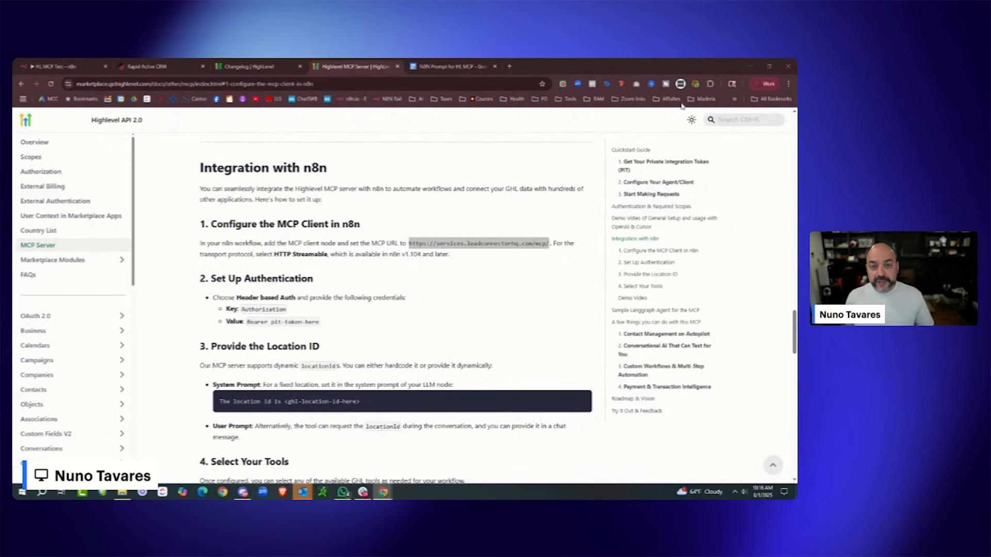
left_click(150, 66)
left_click(57, 66)
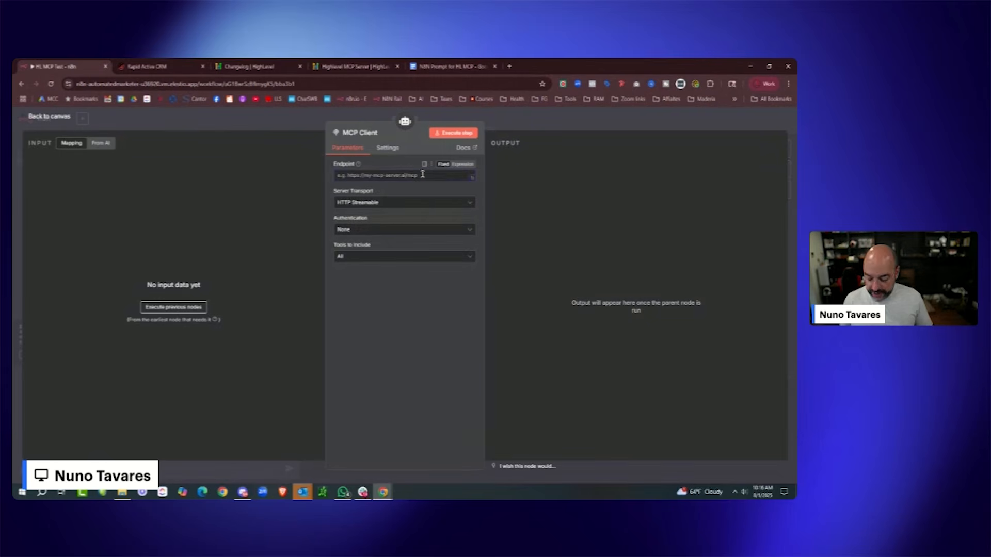
left_click(422, 175)
key("ctrl+v")
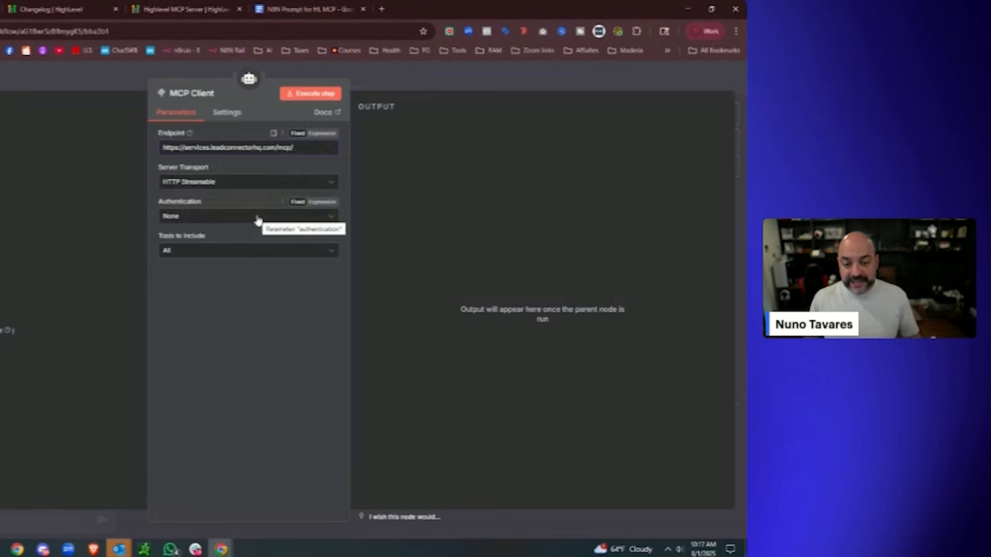
- Set the MCP Client's Authentication to Header Auth and bring up its credential choices
left_click(258, 221)
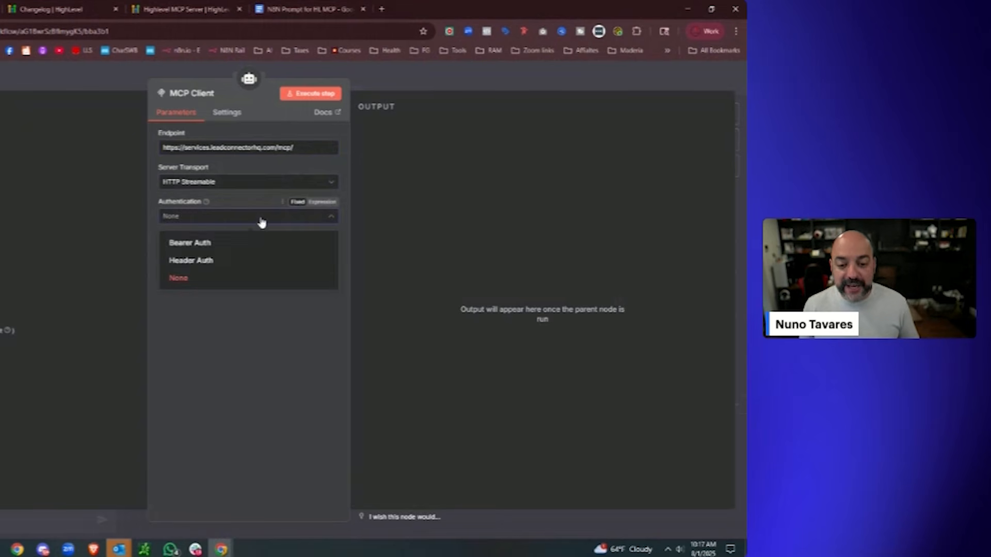
left_click(254, 261)
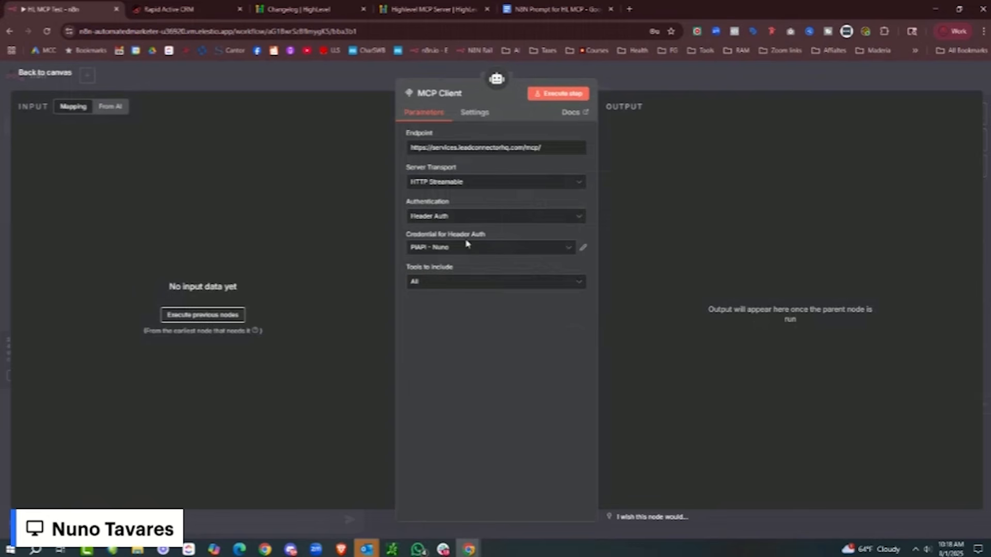
left_click(571, 251)
- Create a new header credential titled 'HL MCP N8N Test 4'
left_click(515, 421)
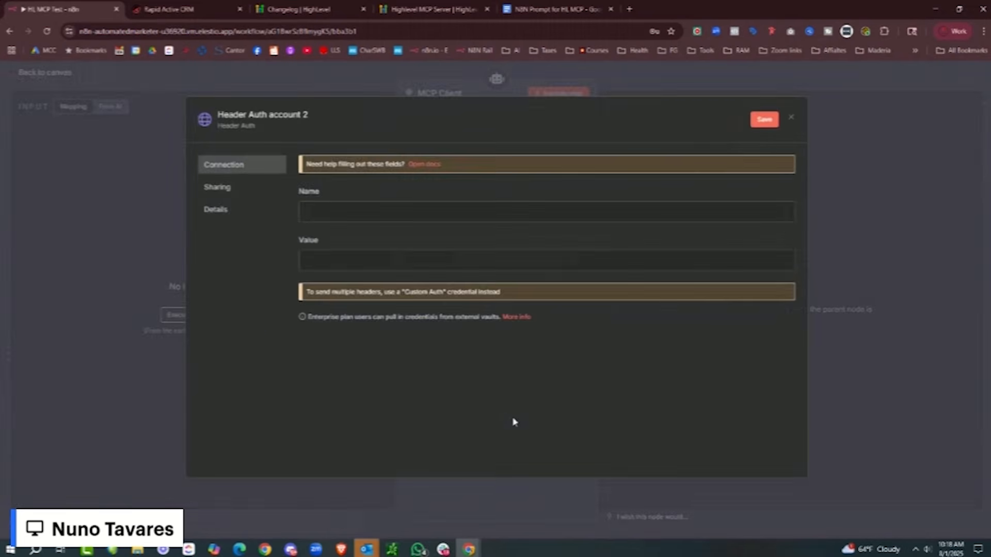
left_click(268, 114)
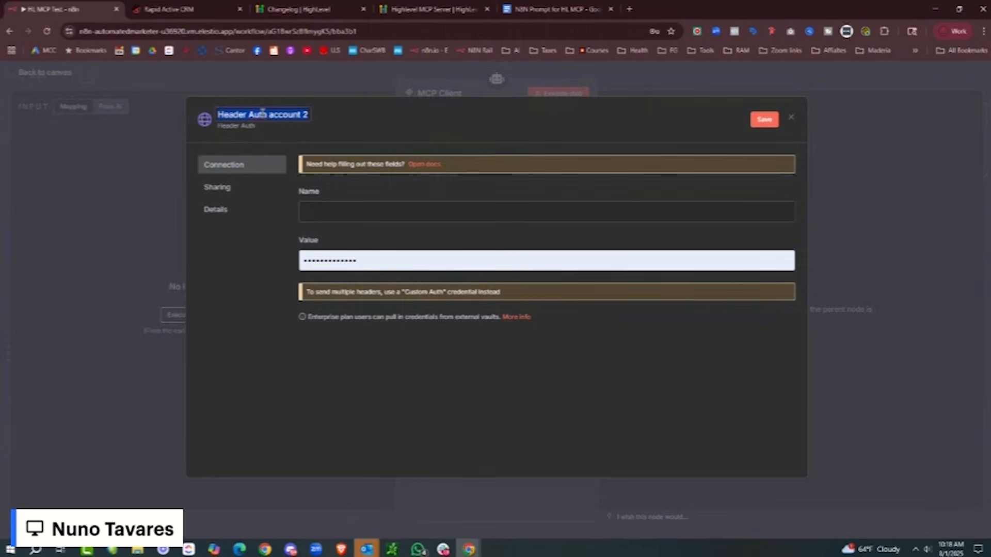
type("HL M")
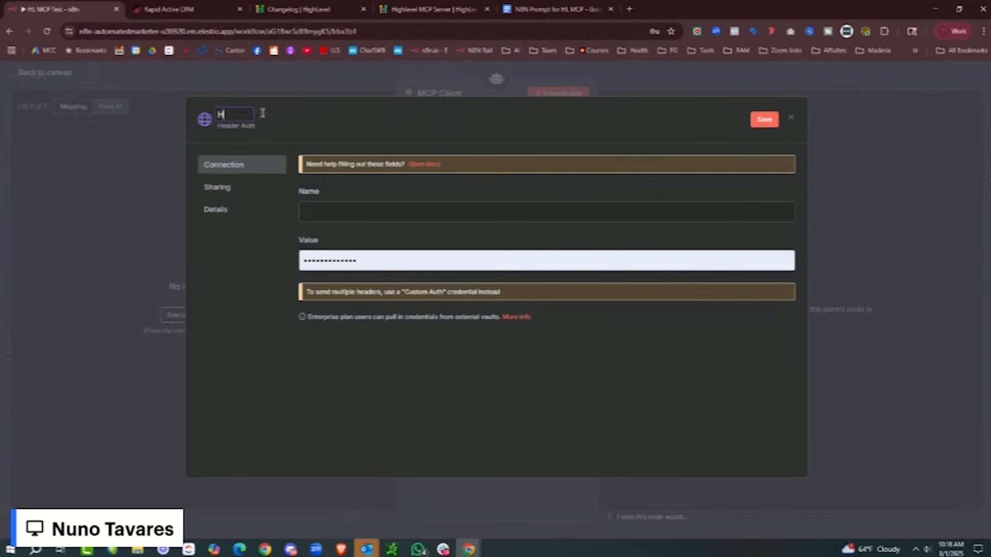
type("CP N8N Test 4")
- Set the header Name to 'Authorization', copied from the MCP Server docs, then return to the CRM
left_click(350, 209)
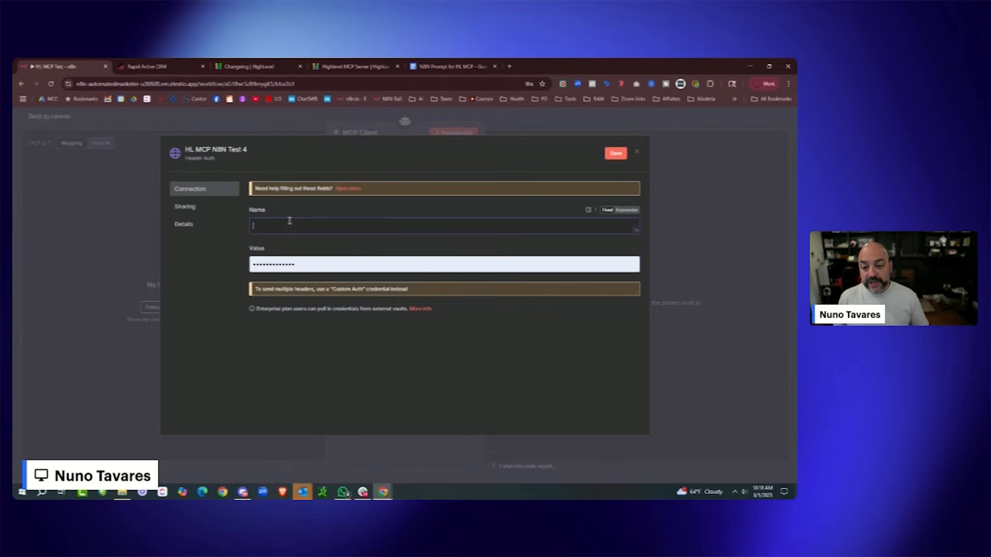
left_click(253, 66)
left_click(350, 66)
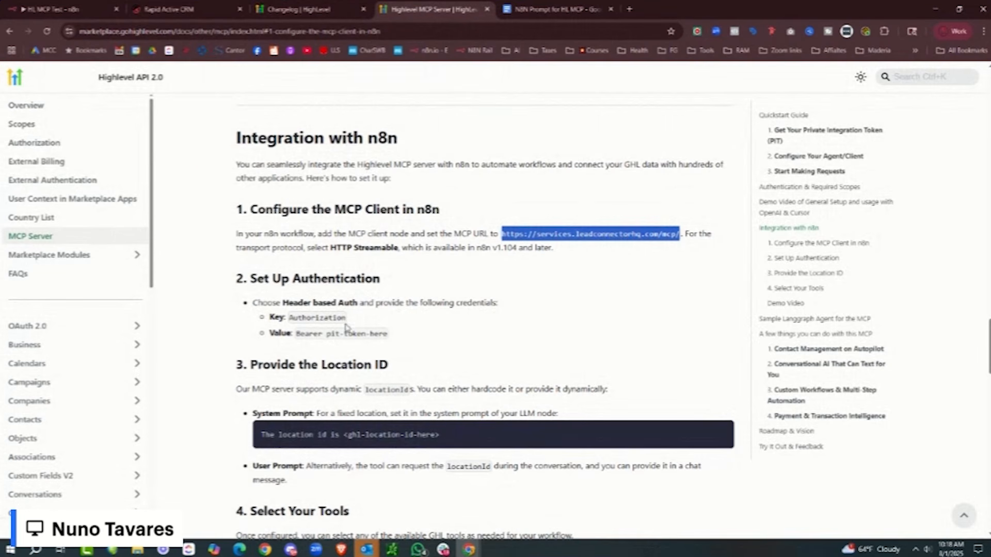
left_click(287, 309)
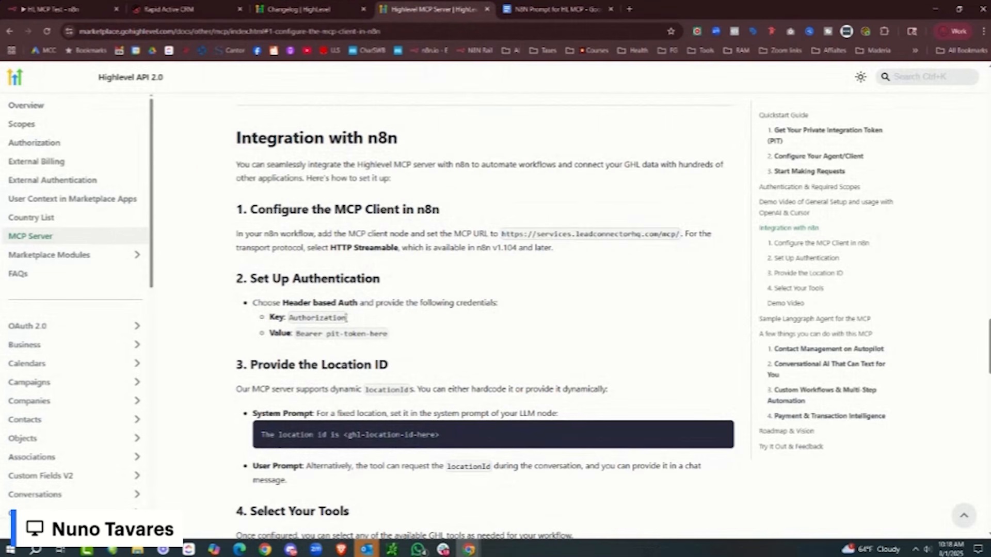
left_click_drag(346, 318, 287, 318)
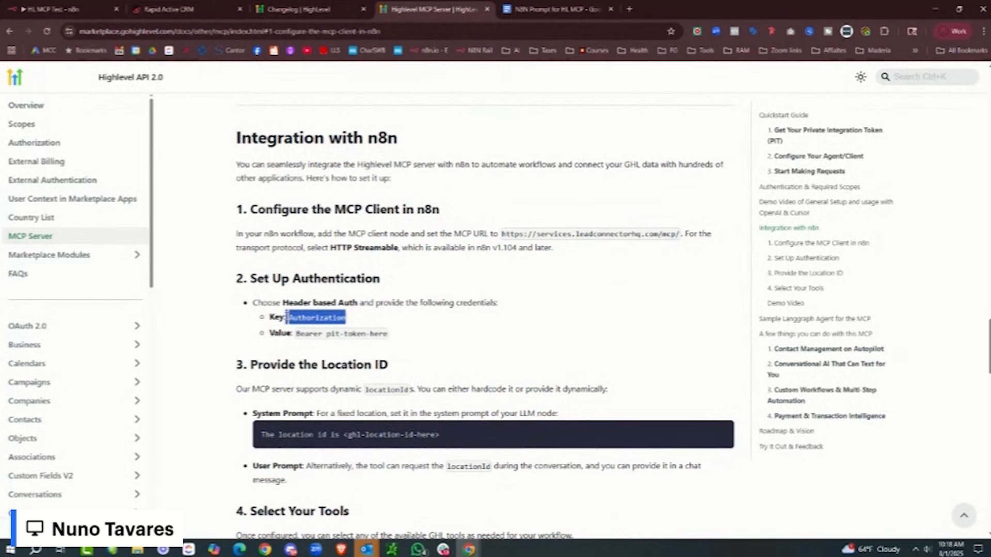
right_click(316, 316)
left_click(347, 328)
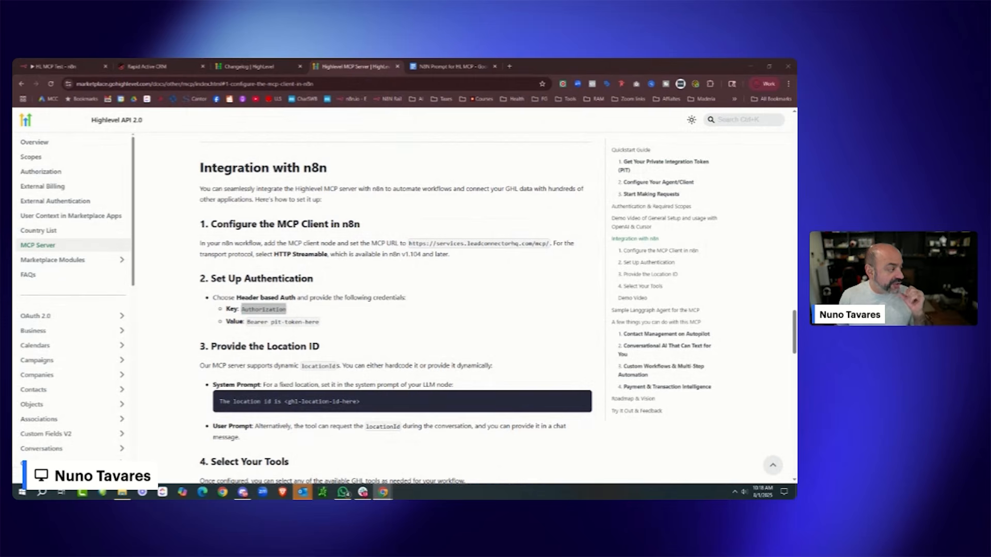
left_click(175, 67)
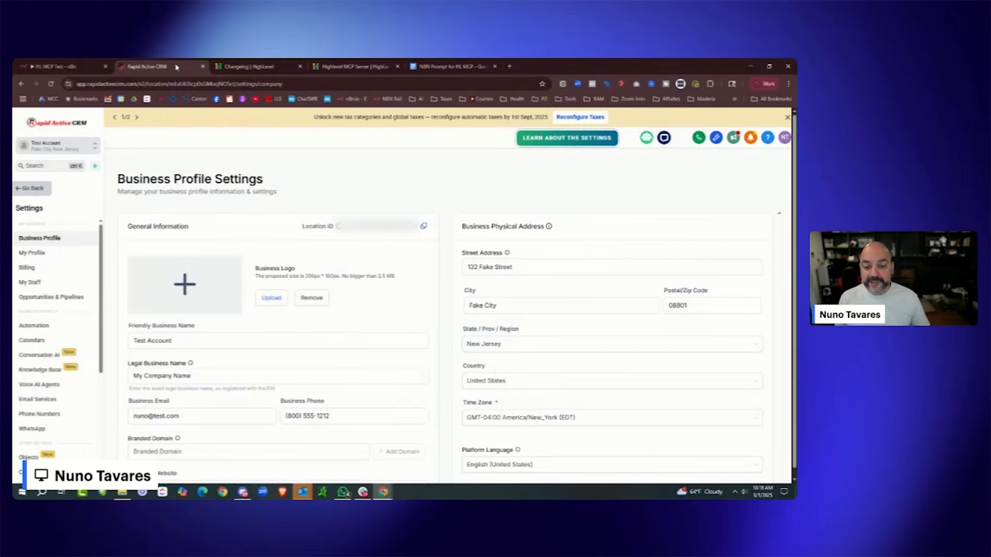
left_click(449, 67)
left_click(57, 66)
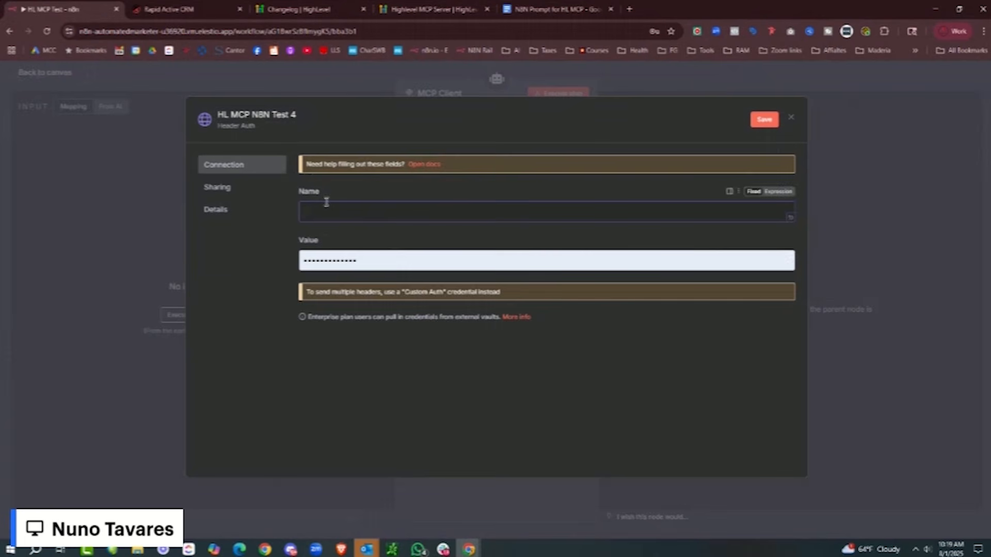
key("ctrl+v")
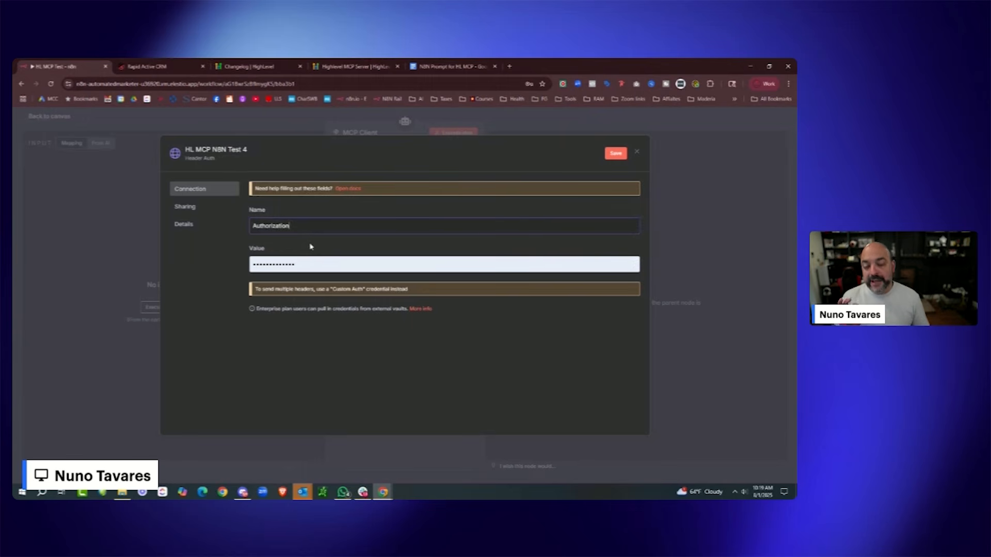
left_click(185, 68)
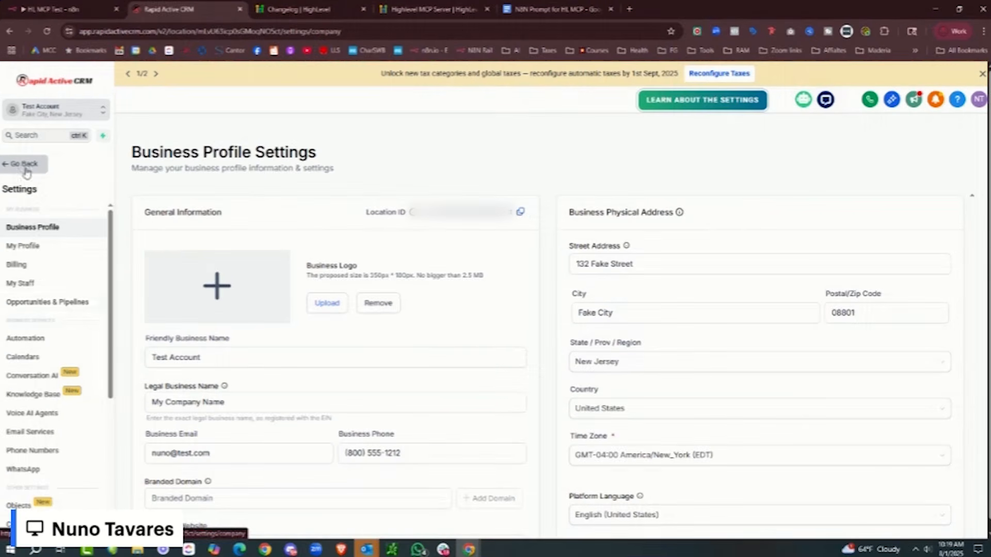
- Go to the CRM's Settings > Private Integrations page
left_click(34, 190)
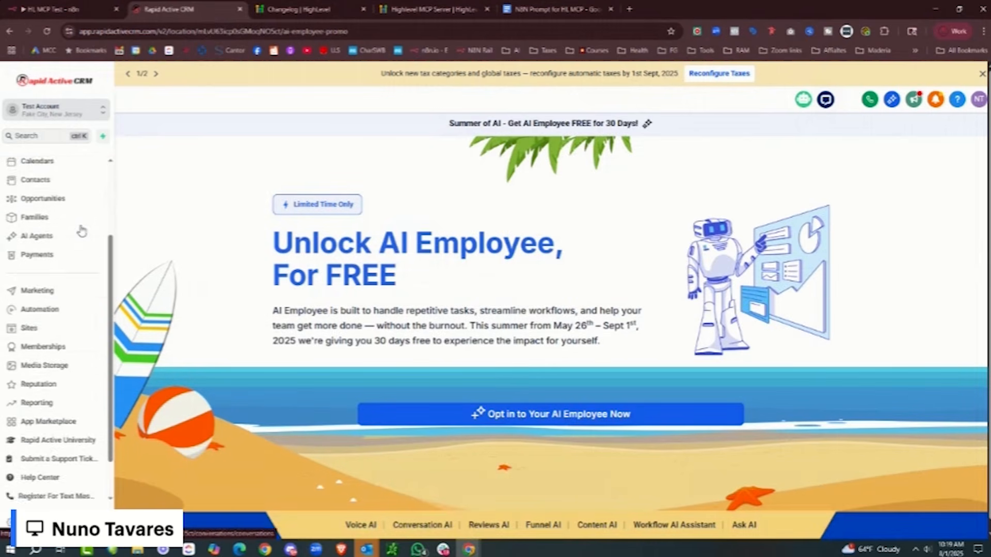
scroll(82, 232, "down", 2)
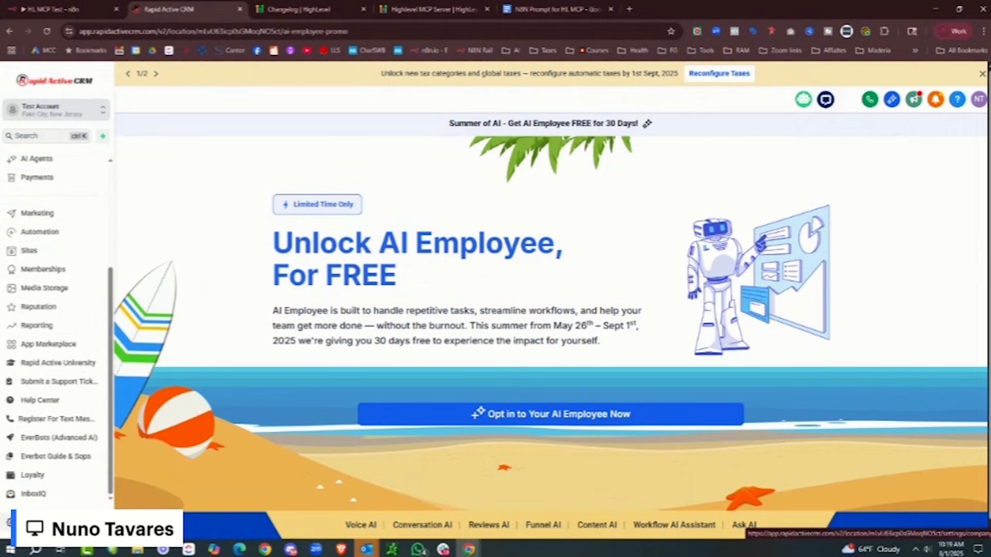
left_click(10, 523)
scroll(73, 215, "down", 4)
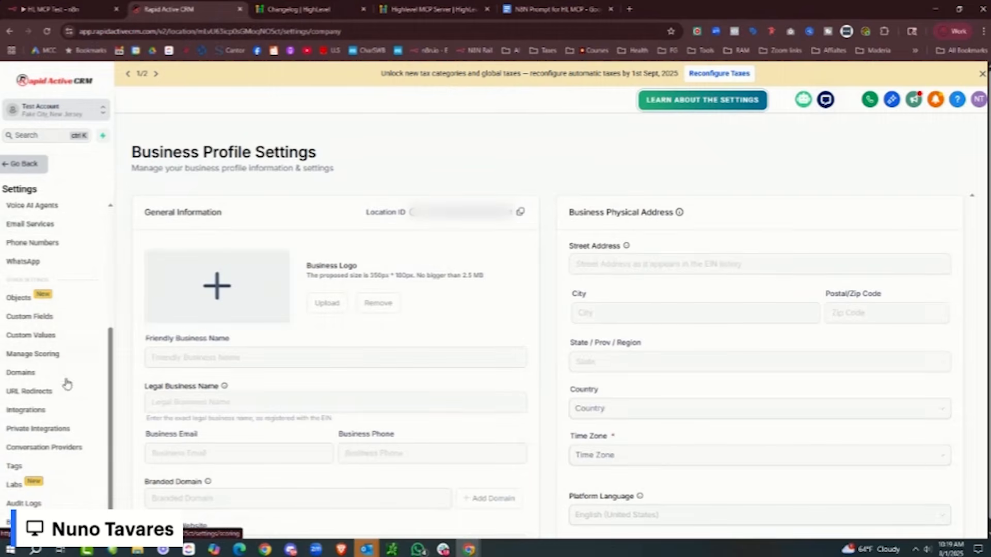
left_click(57, 429)
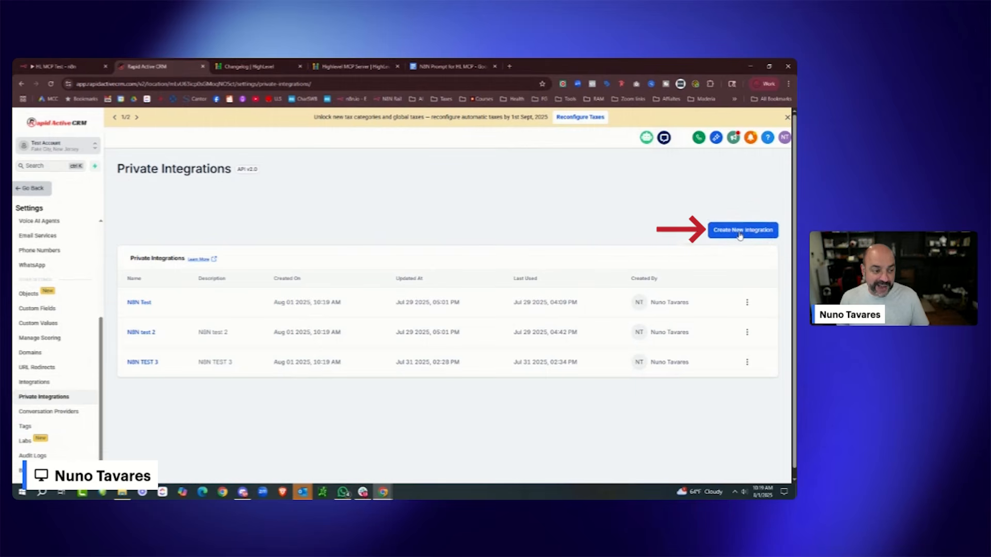
- Start a private integration named and described 'n8n MCP Connection', then continue to the Scopes step
left_click(739, 233)
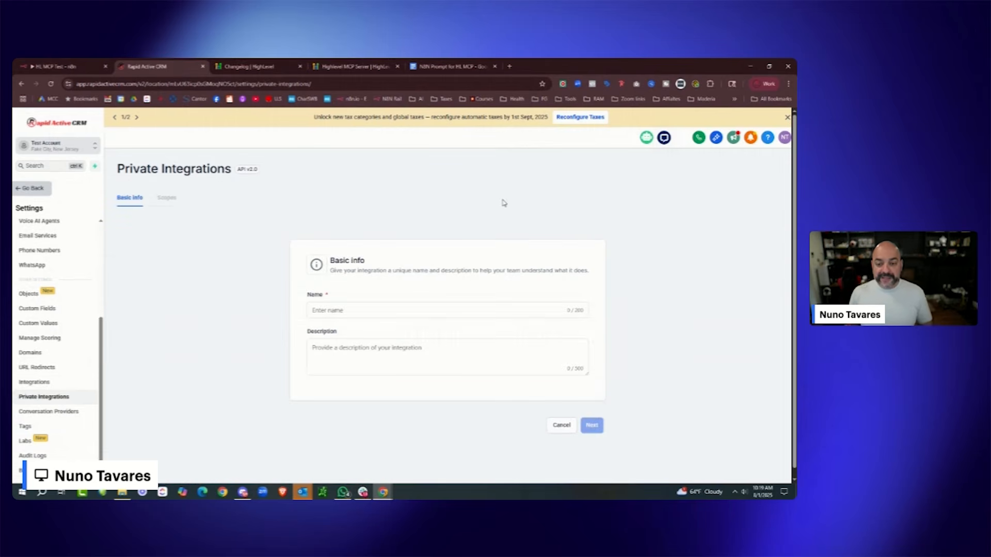
left_click(403, 304)
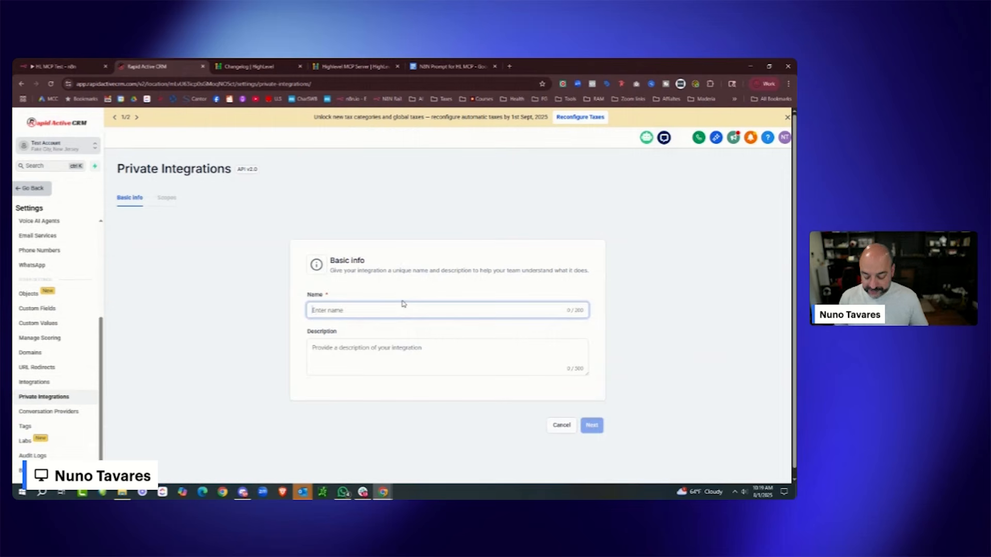
type("n8n")
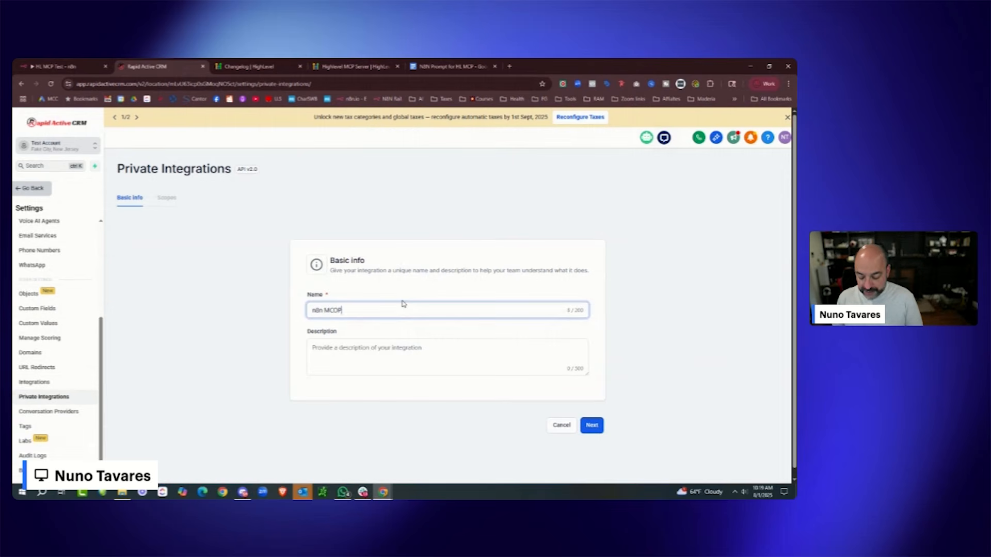
type(" MCP Connection")
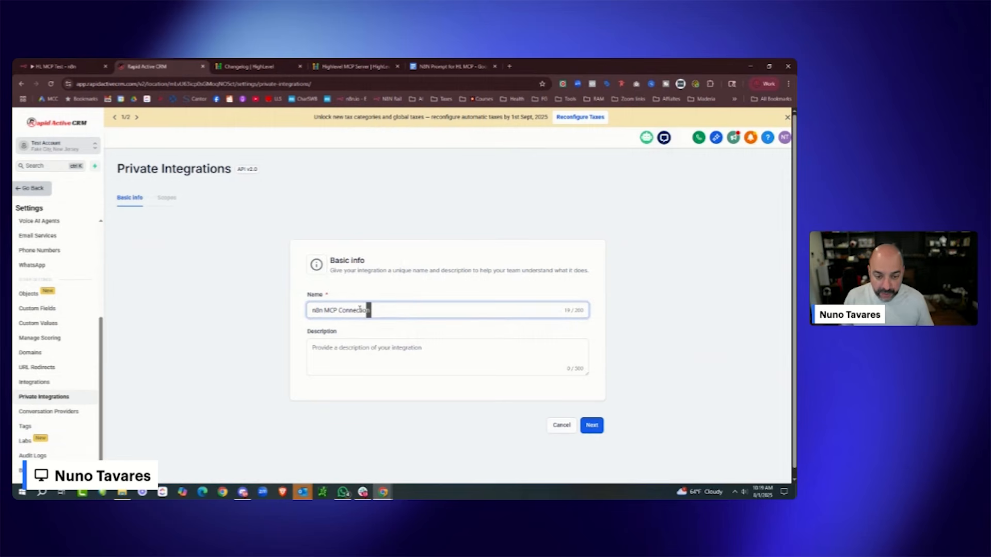
left_click_drag(370, 310, 268, 310)
left_click(320, 348)
key("ctrl+v")
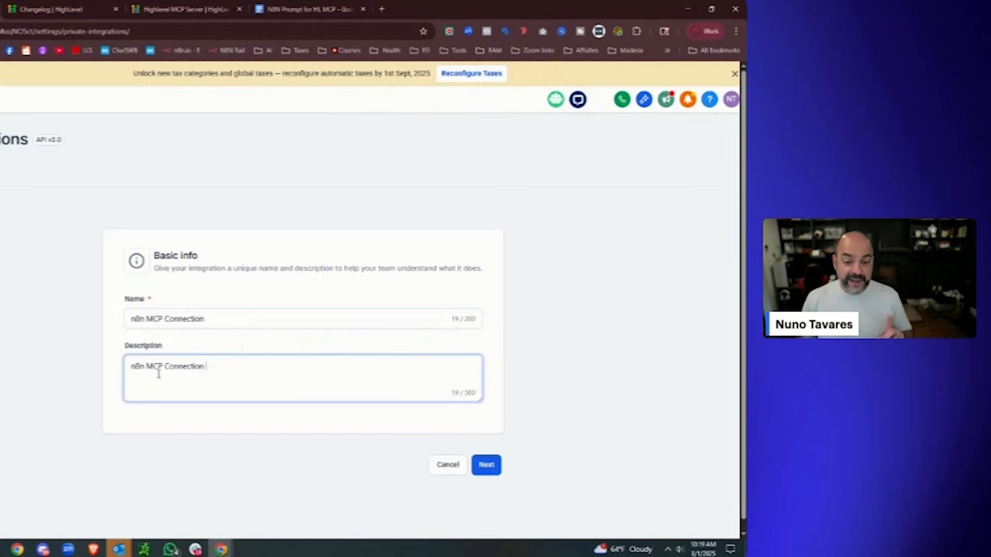
left_click(485, 465)
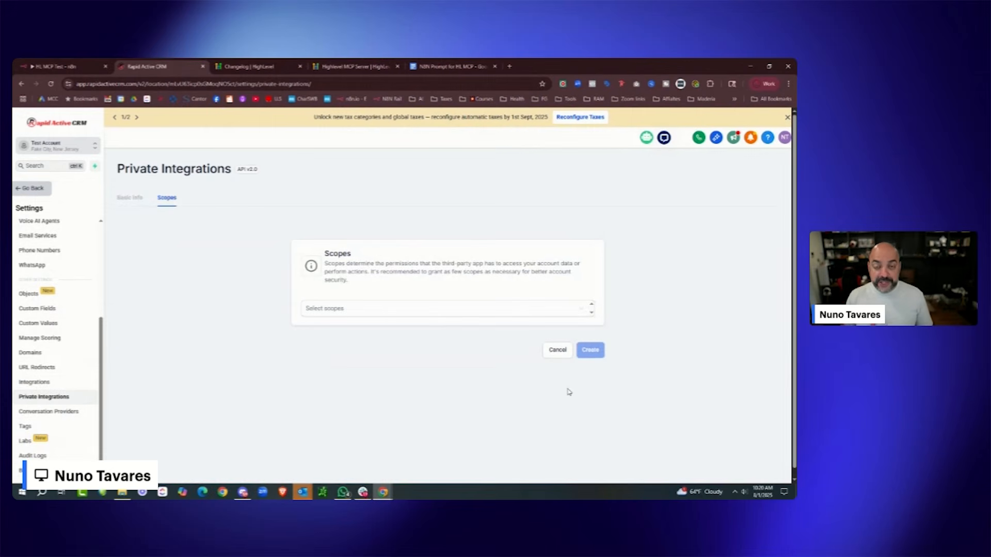
- Move the HighLevel Changelog tab to sit after the MCP Server docs tab
left_click(289, 71)
left_click(348, 71)
left_click_drag(282, 71, 361, 70)
- Jump to the Authentication & Required Scopes list in the MCP Server docs
left_click(258, 66)
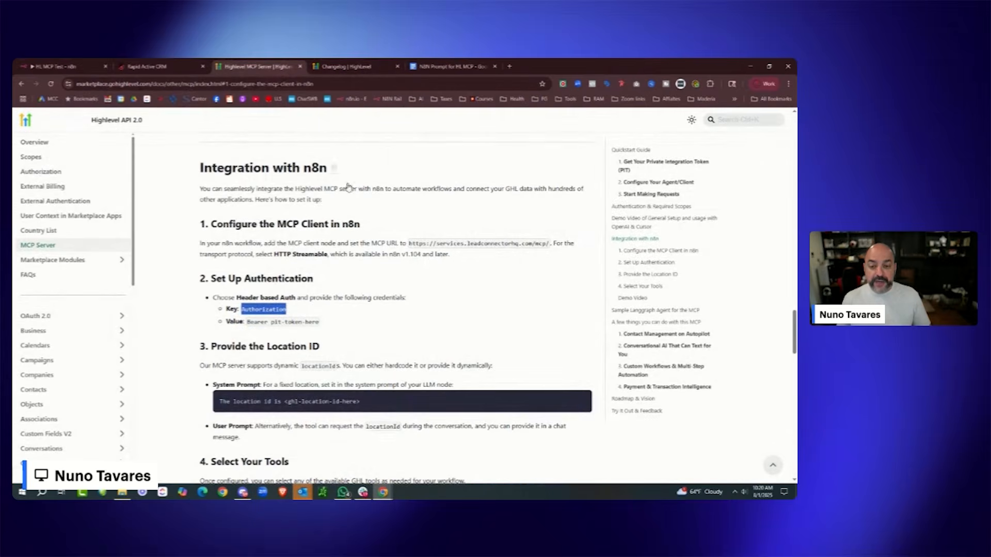
scroll(411, 217, "down", 6)
scroll(411, 216, "down", 12)
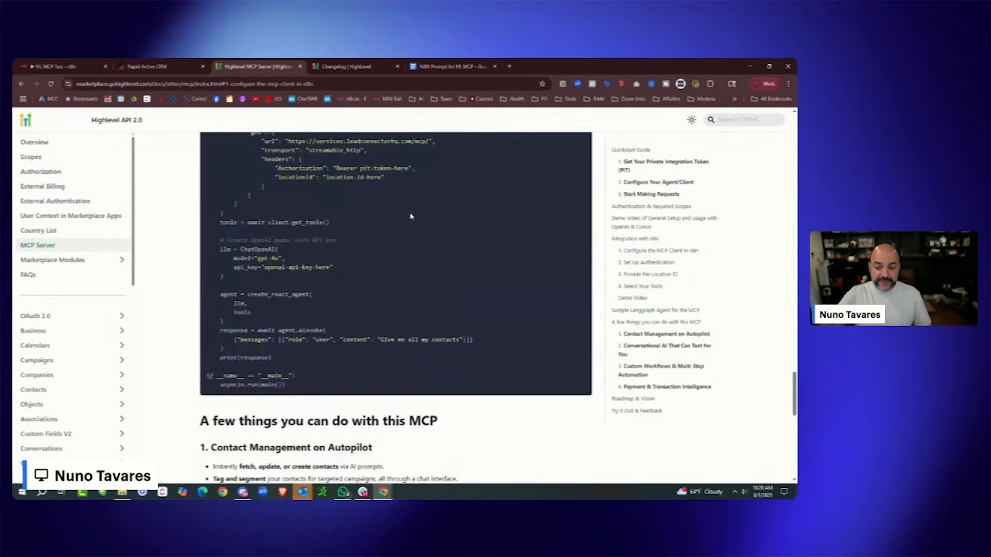
scroll(676, 227, "up", 9)
scroll(671, 222, "up", 2)
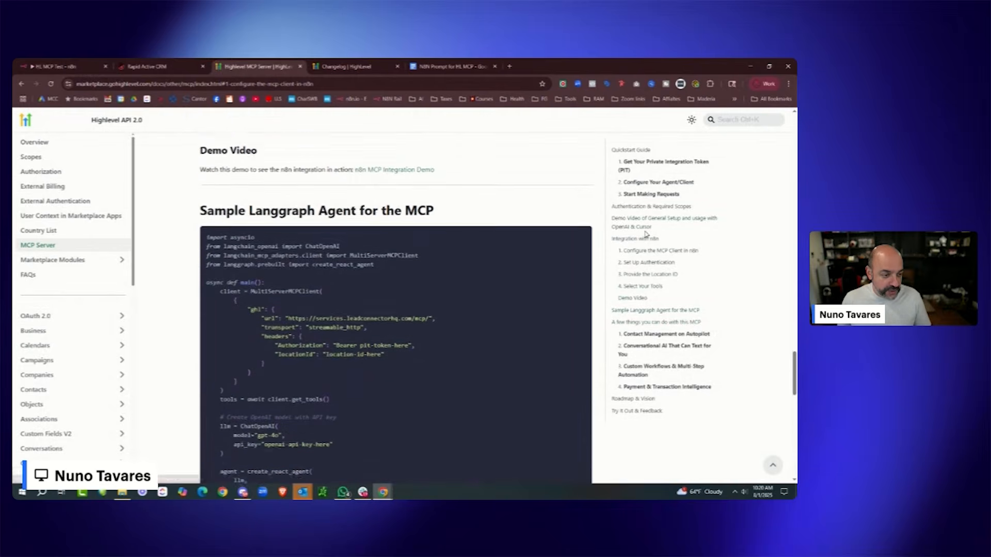
left_click(634, 207)
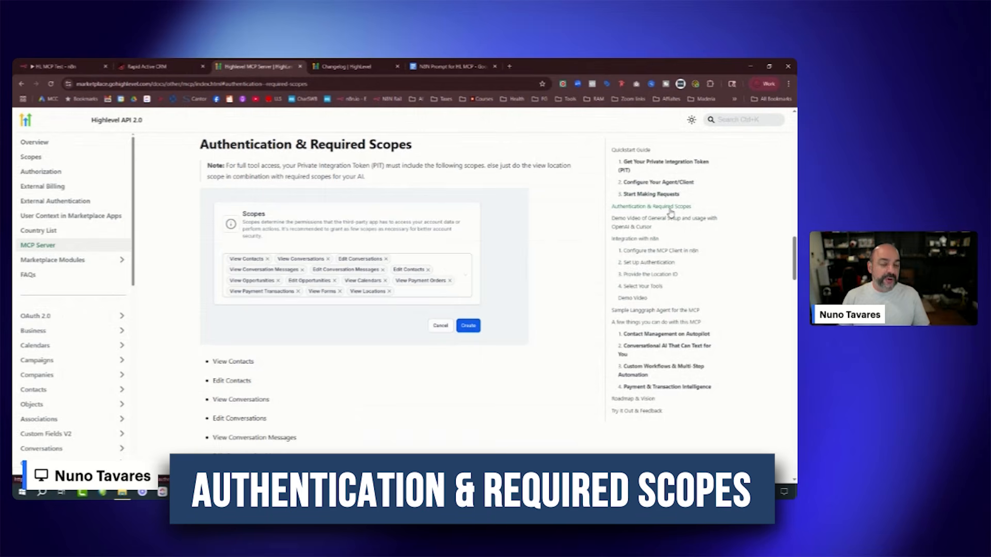
scroll(449, 233, "down", 3)
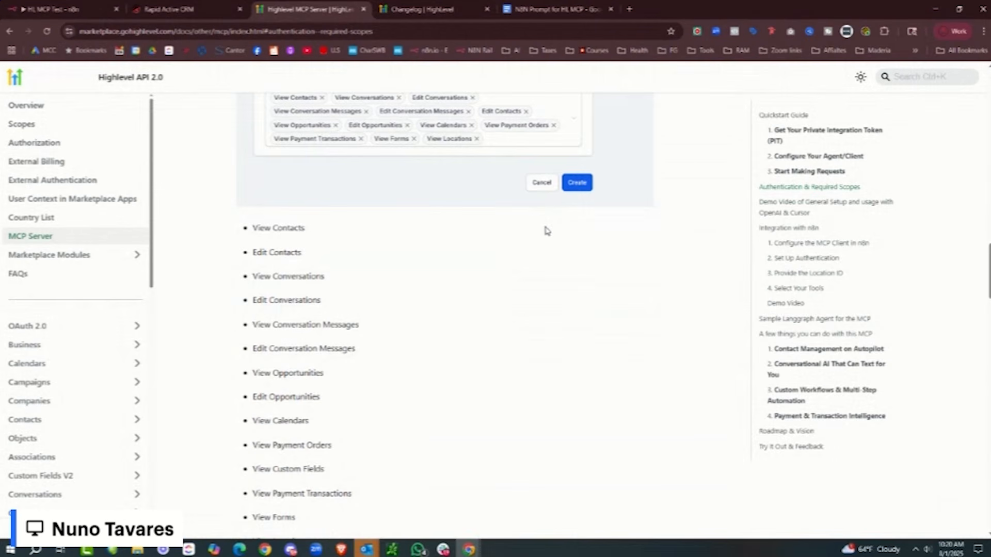
scroll(547, 235, "down", 5)
- Add the View Contacts and Edit Contacts scopes, copied from the docs list
scroll(545, 236, "up", 6)
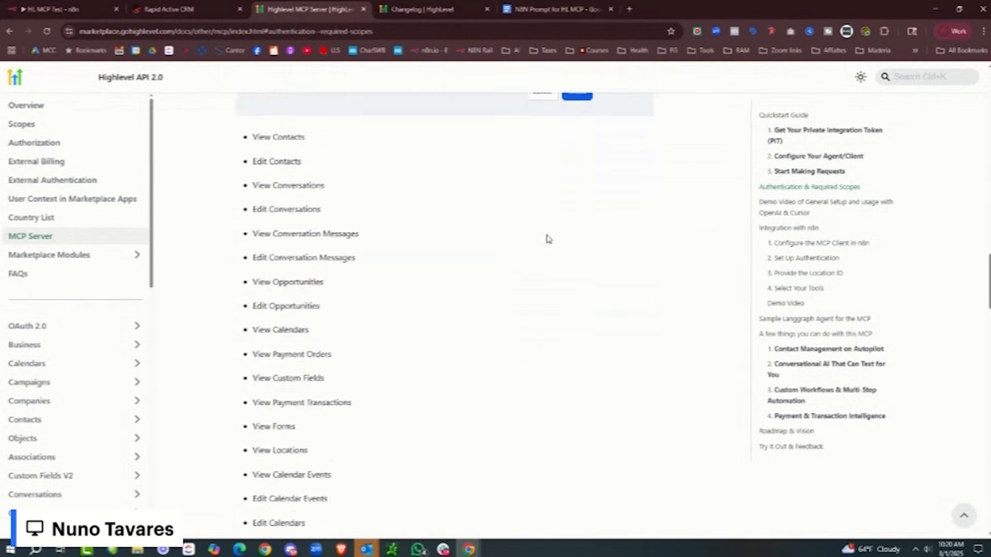
left_click_drag(306, 177, 264, 176)
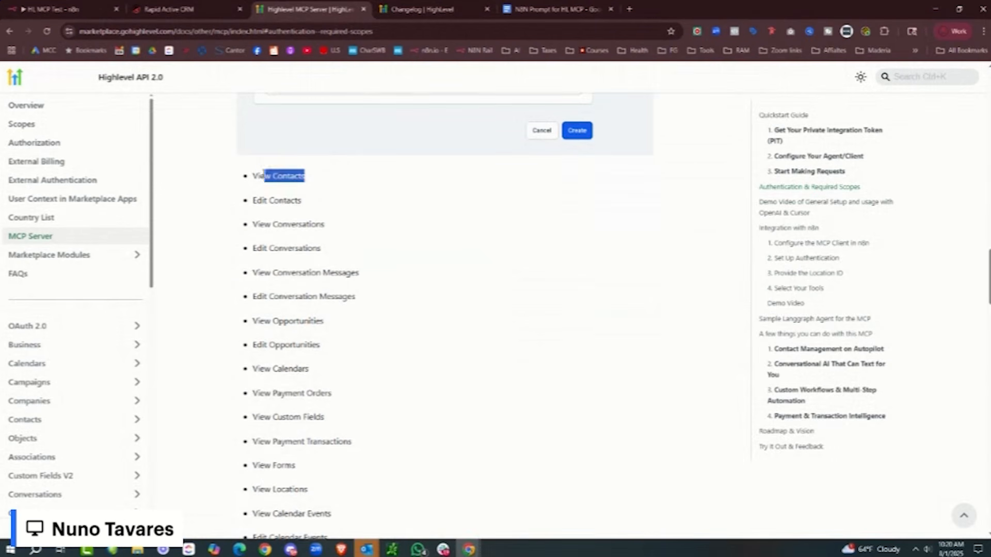
right_click(252, 179)
left_click(289, 191)
key("ctrl+shift+Tab")
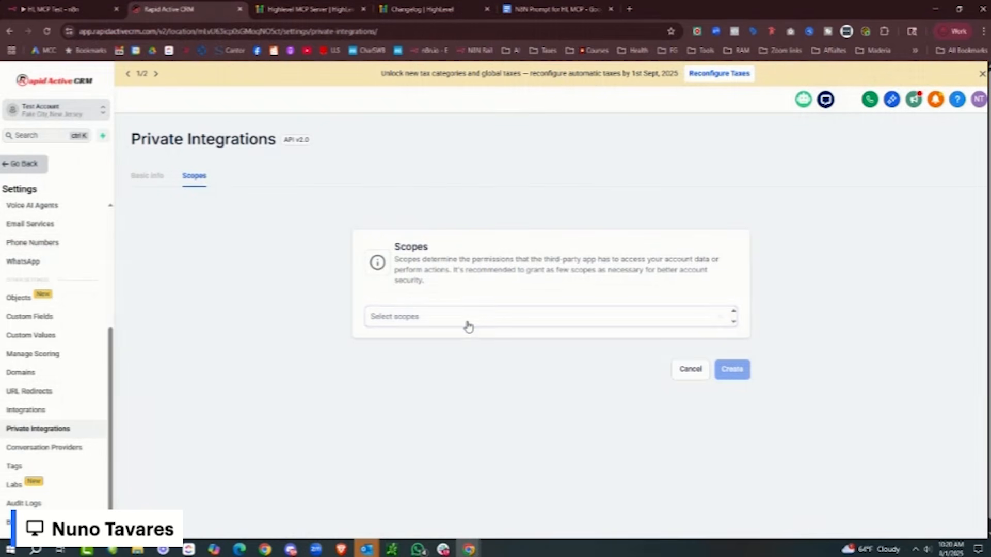
left_click(468, 317)
key("ctrl+v")
key("Return")
key("ctrl+Tab")
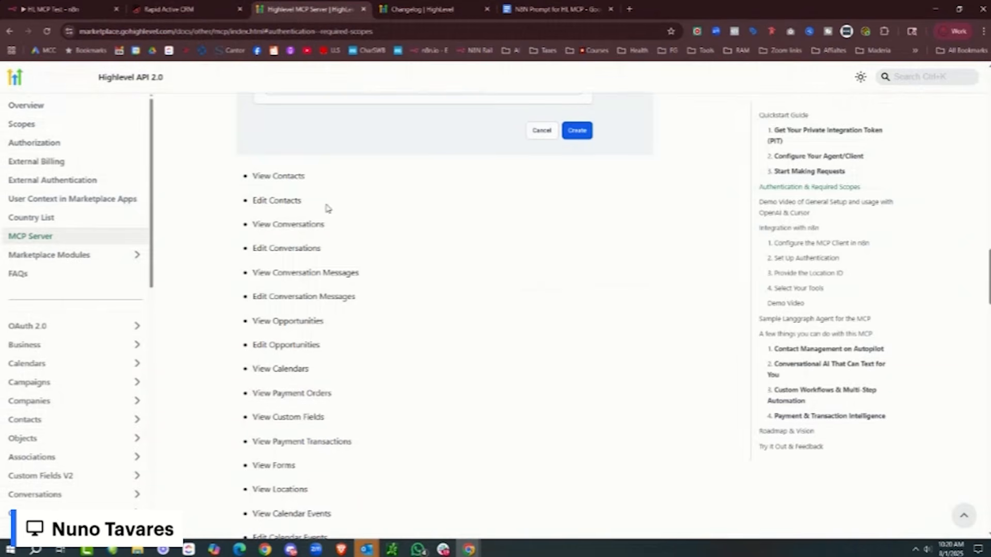
left_click_drag(325, 208, 257, 201)
key("ctrl+c")
key("ctrl+shift+Tab")
key("ctrl+v")
key("Return")
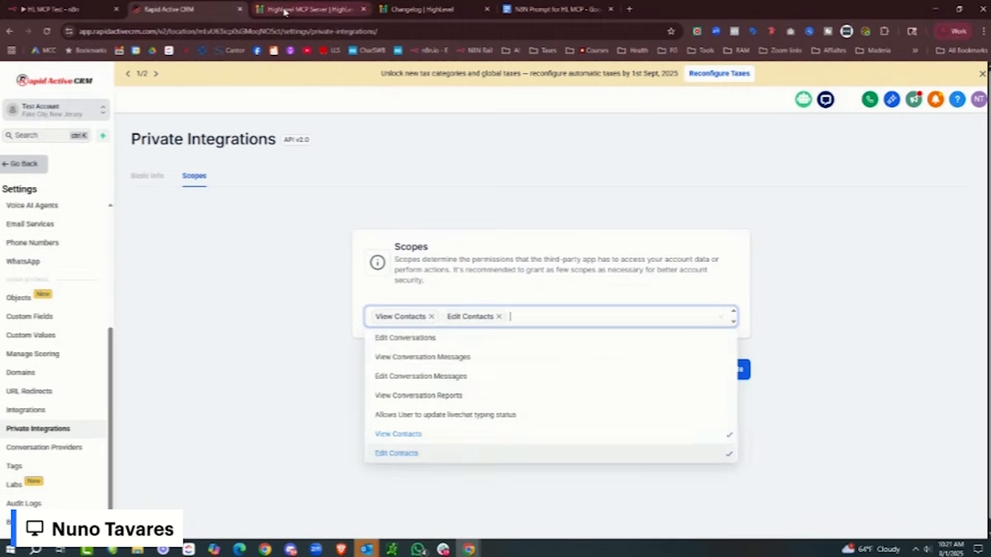
- Add the View Conversations and Edit Conversations scopes
key("ctrl+Tab")
left_click_drag(326, 226, 252, 224)
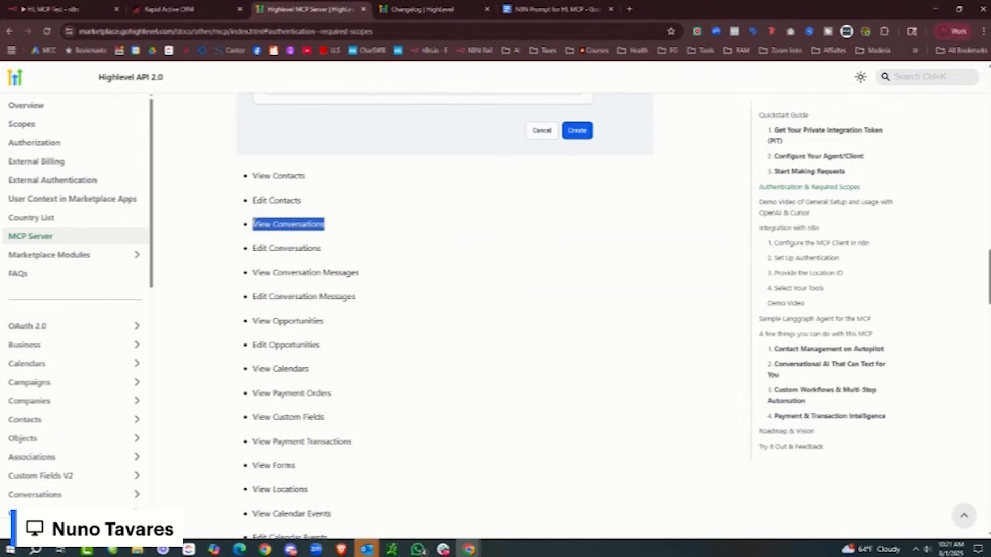
left_click(203, 11)
key("ctrl+v")
key("Return")
left_click(304, 9)
left_click_drag(322, 249, 252, 248)
key("ctrl+c")
left_click(205, 10)
key("ctrl+v")
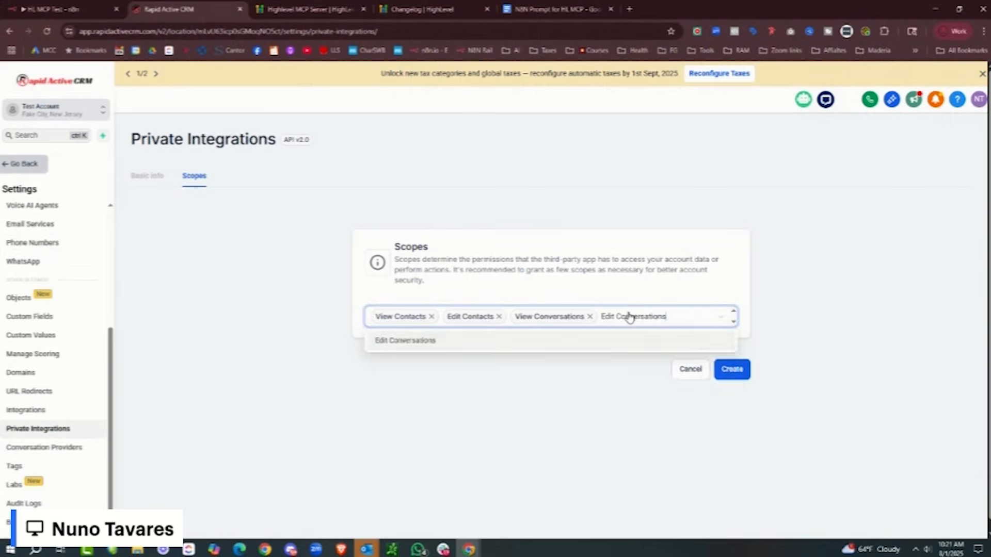
key("Return")
- Add the View Conversation Messages and Edit Conversation Messages scopes
key("ctrl+Tab")
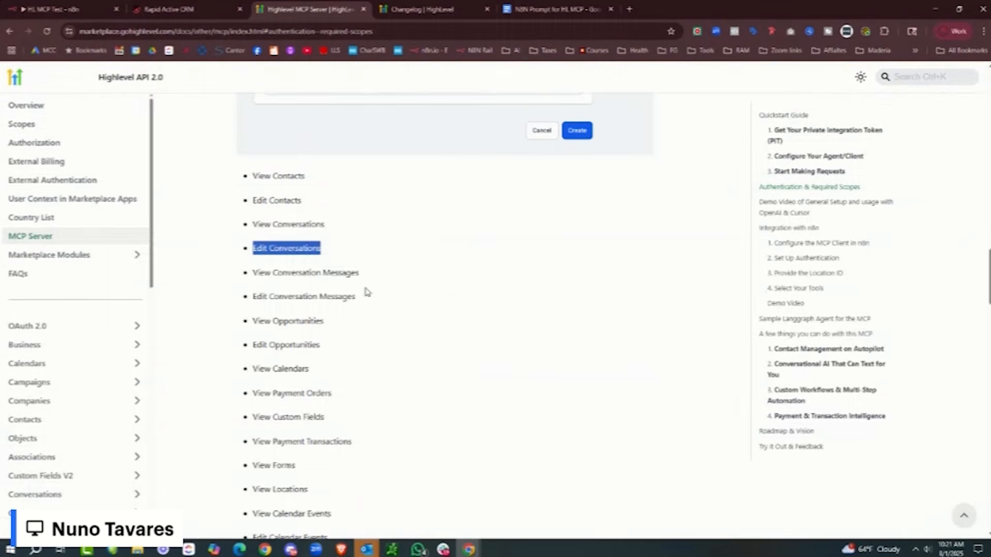
left_click_drag(360, 272, 252, 272)
key("ctrl+c")
left_click(204, 10)
key("ctrl+v")
key("Return")
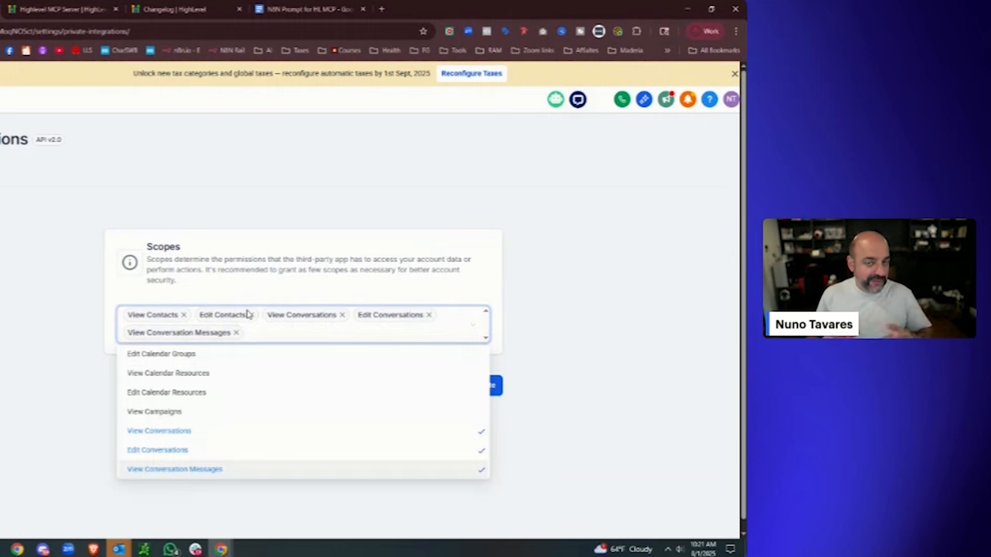
left_click(57, 9)
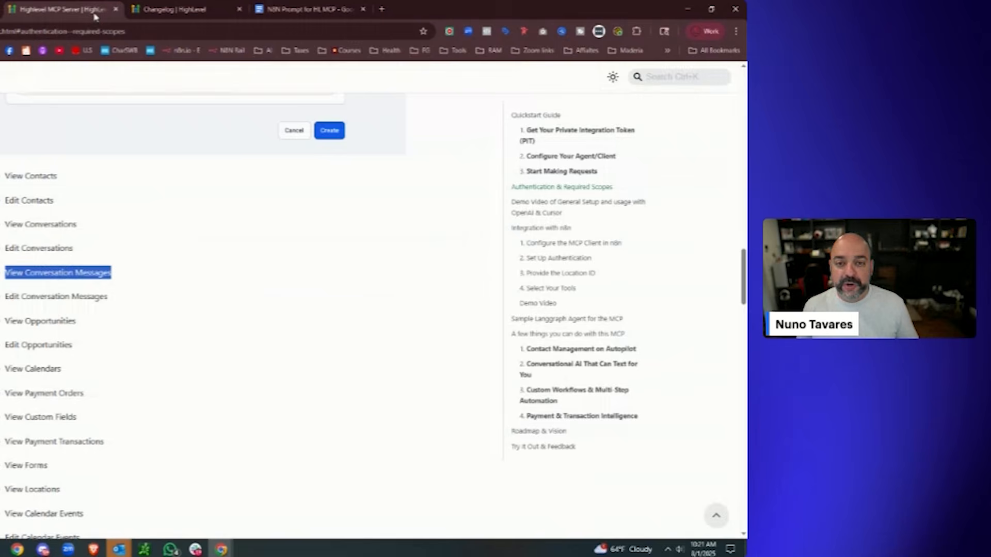
left_click_drag(110, 296, 4, 296)
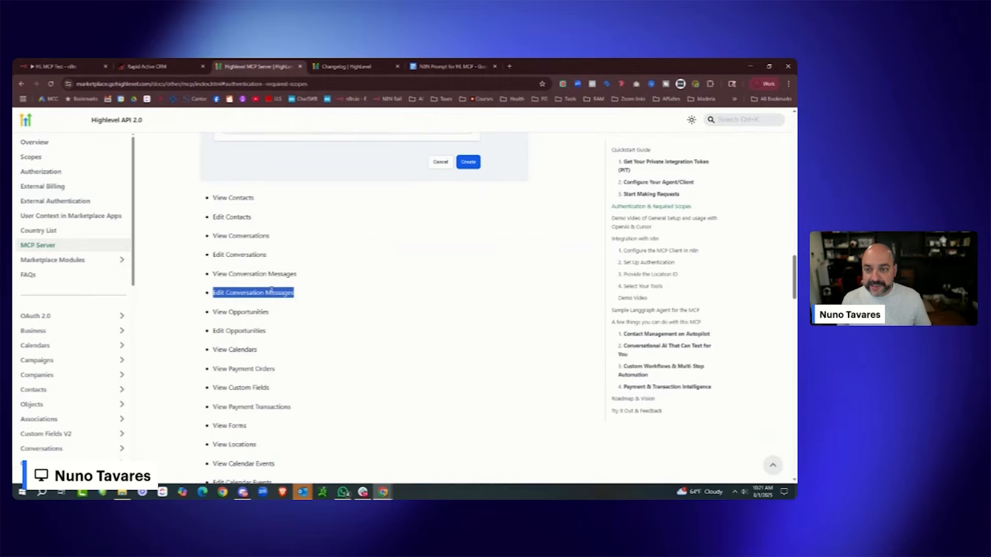
left_click(155, 66)
left_click(426, 325)
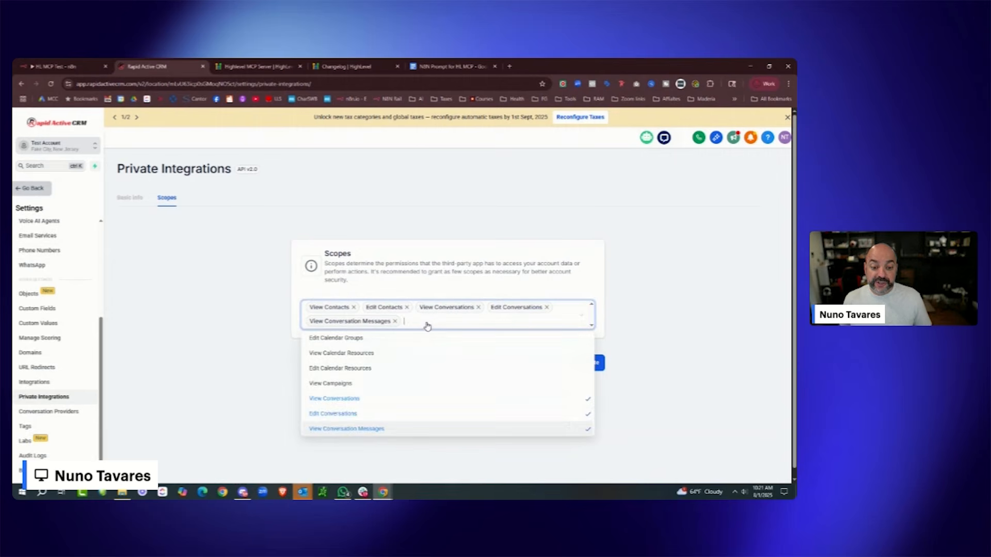
key("ctrl+v")
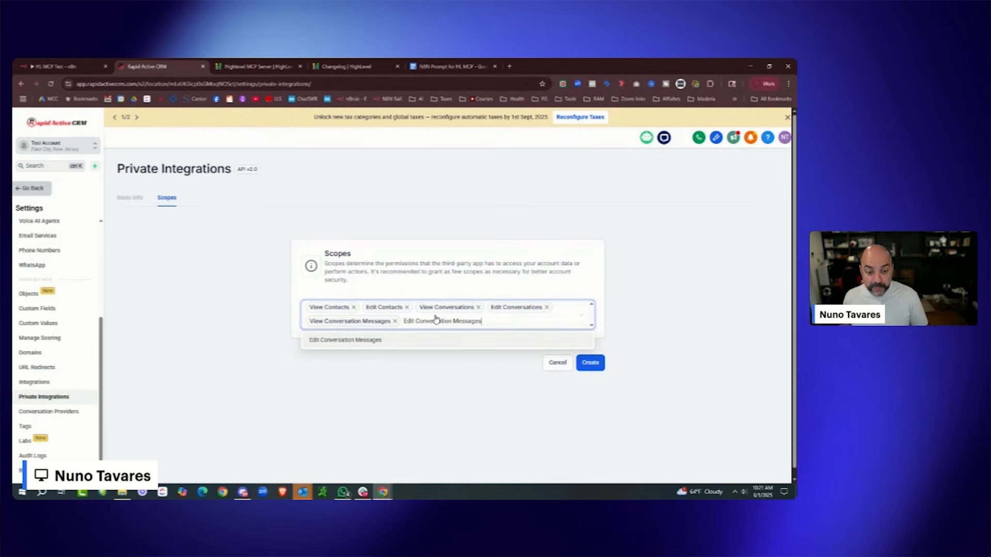
key("Return")
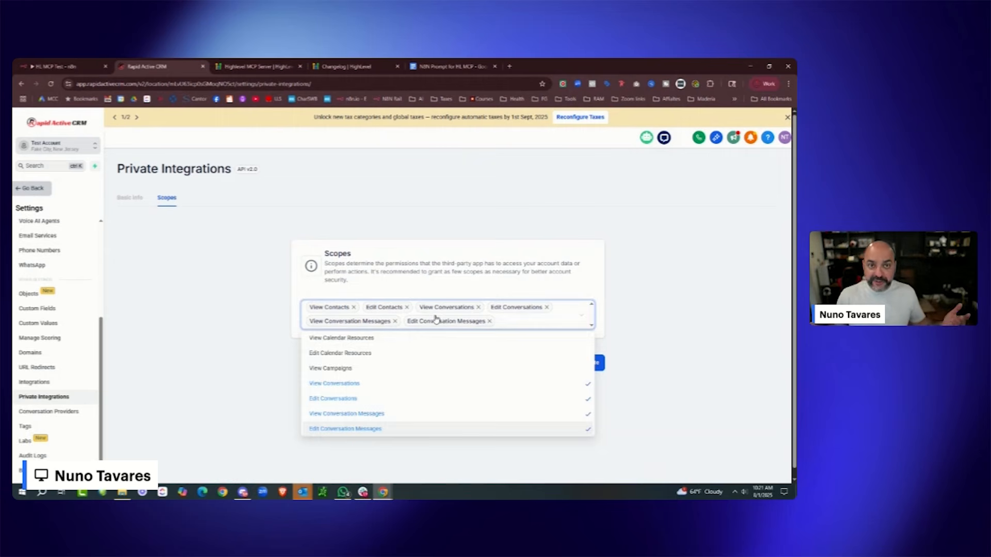
- Add the View Opportunities scope from the docs list
left_click(273, 65)
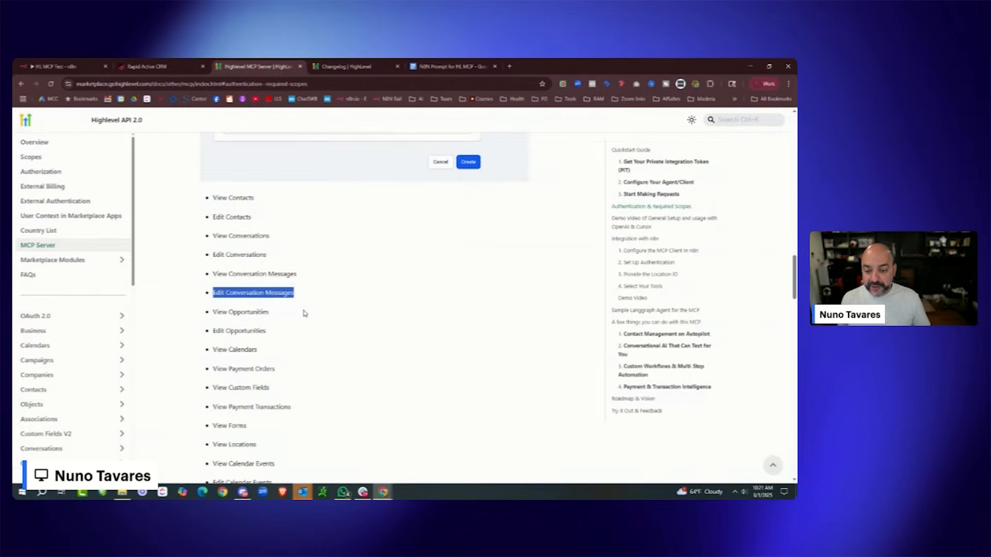
left_click_drag(304, 313, 213, 311)
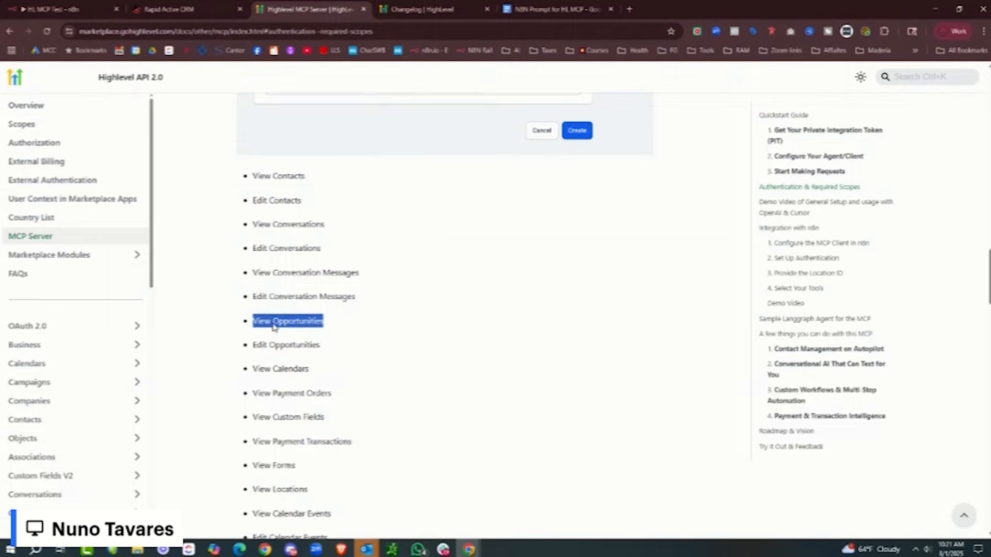
right_click(273, 325)
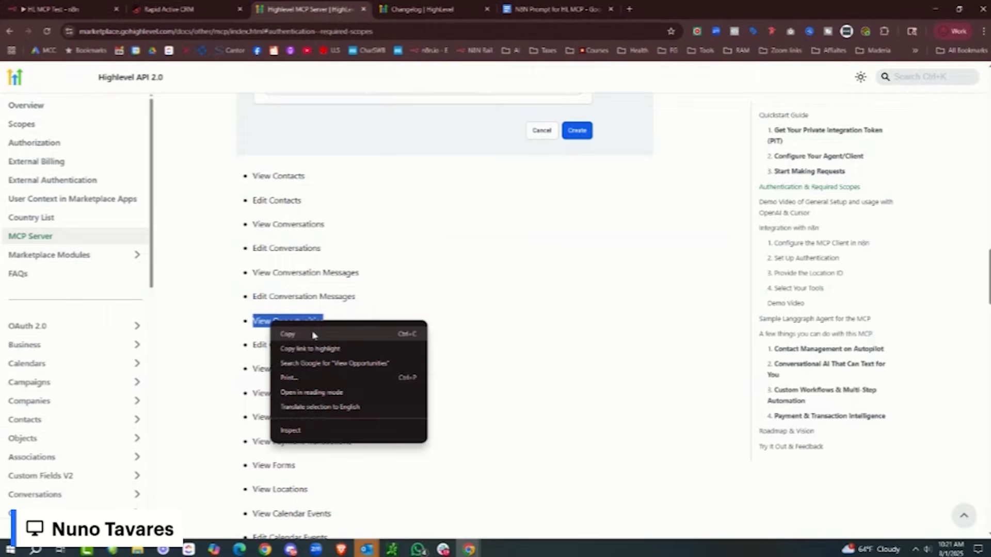
left_click(312, 335)
left_click(206, 9)
left_click(622, 329)
key("ctrl+v")
key("Return")
- Add the Edit Opportunities scope and check the chosen scopes against the docs list
left_click(304, 9)
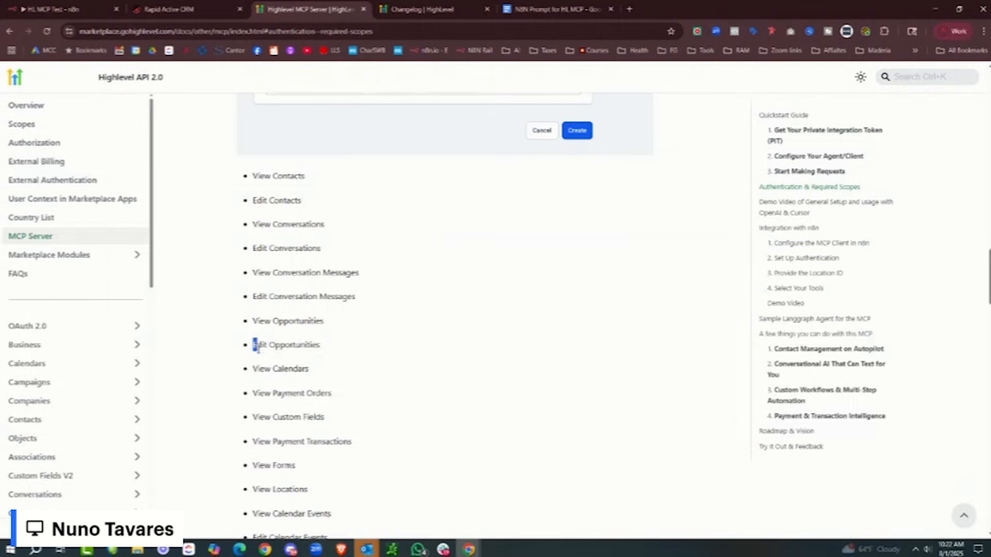
left_click_drag(254, 343, 330, 345)
right_click(306, 347)
left_click(340, 362)
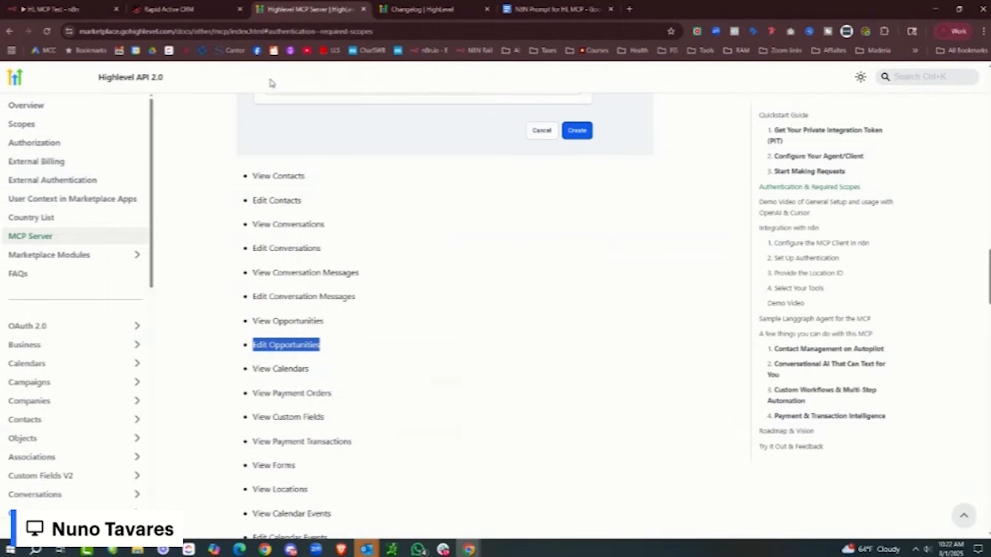
left_click(171, 9)
left_click(714, 336)
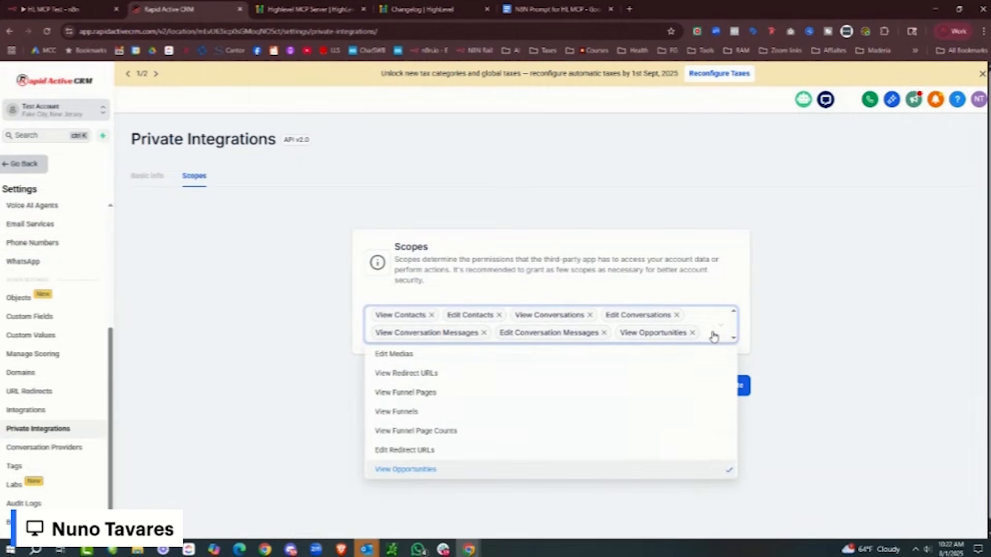
key("ctrl+v")
key("Return")
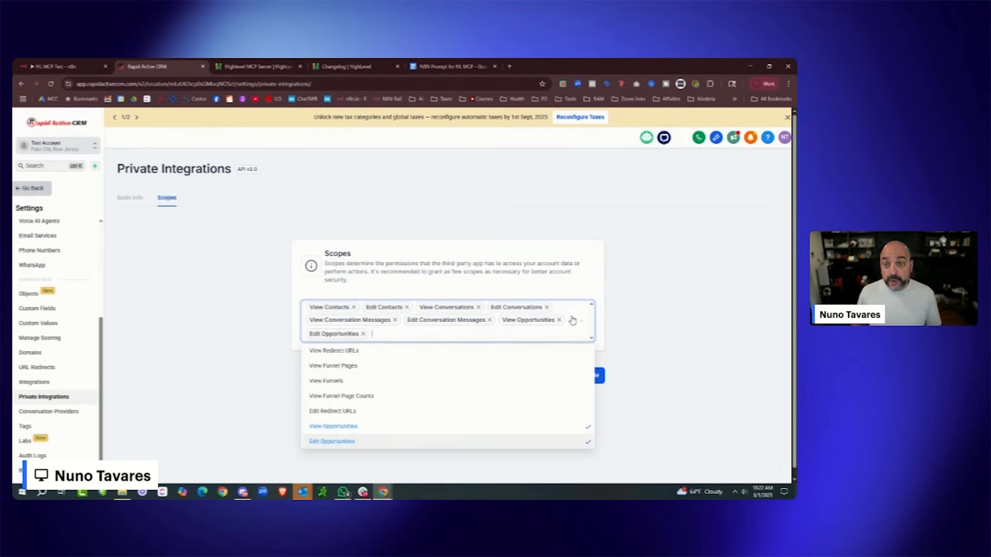
left_click(255, 65)
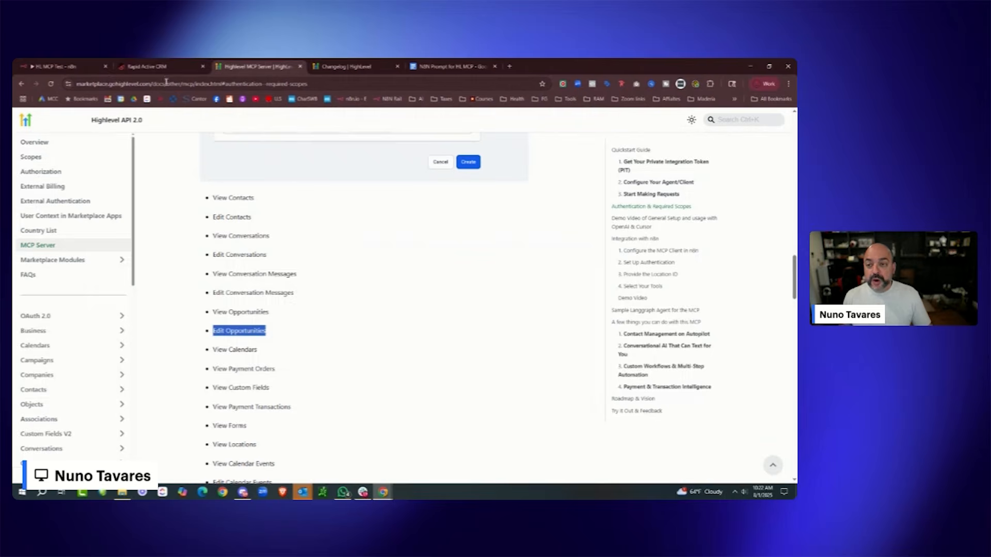
left_click(147, 66)
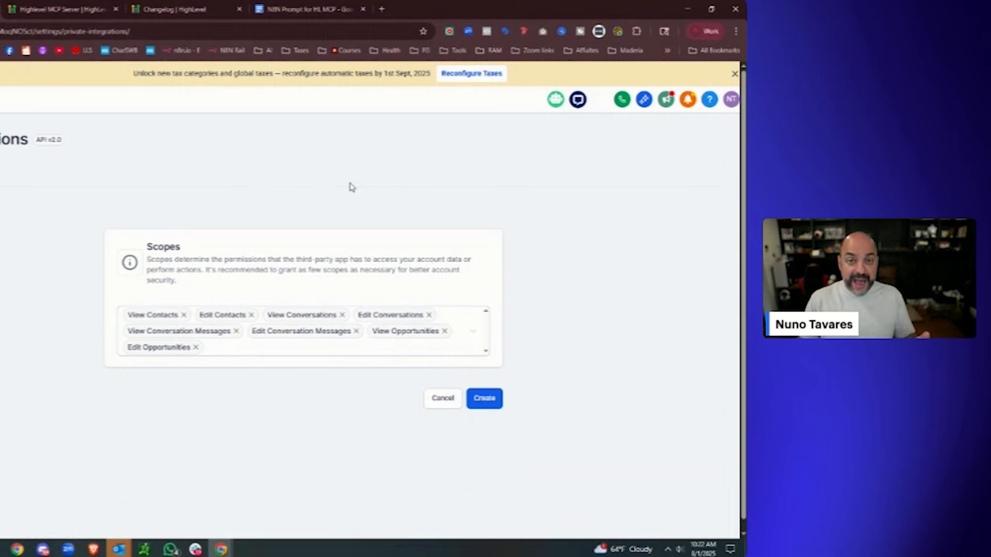
- Create the integration, copy its access token, and open a blank browser tab
left_click(492, 405)
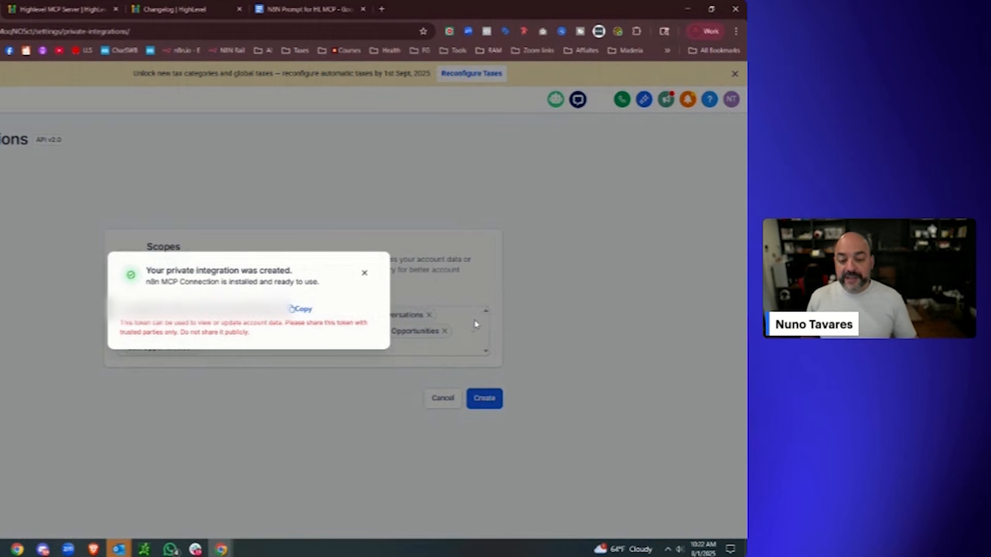
left_click(292, 309)
left_click(365, 274)
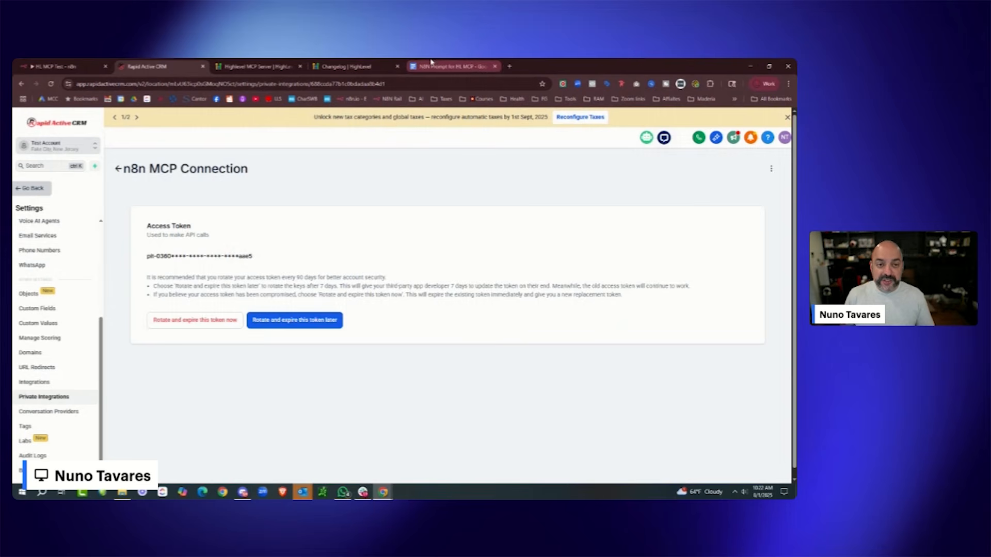
left_click(509, 67)
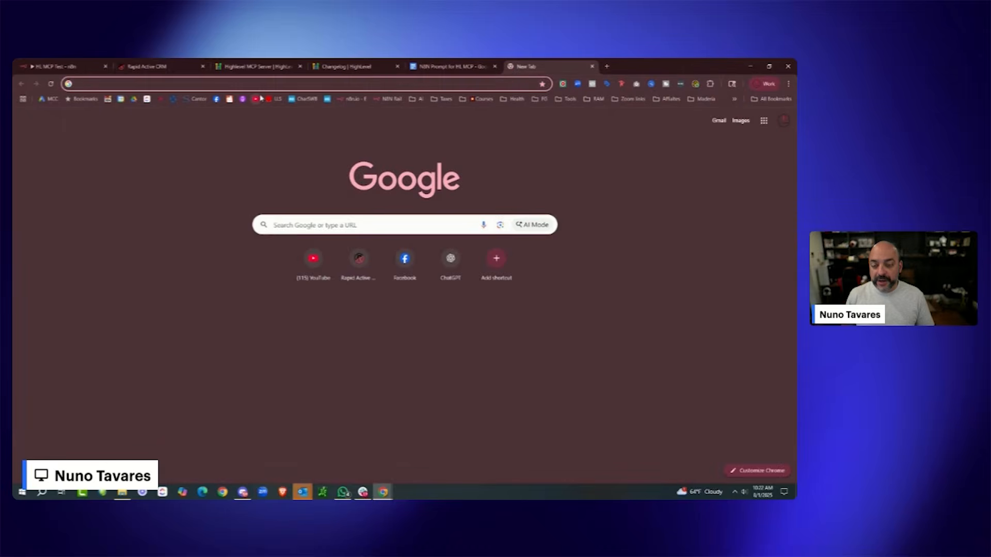
- Create a new desktop text document and write 'Bearer' followed by the pasted access token
key("super+d")
right_click(418, 210)
mouse_move(460, 298)
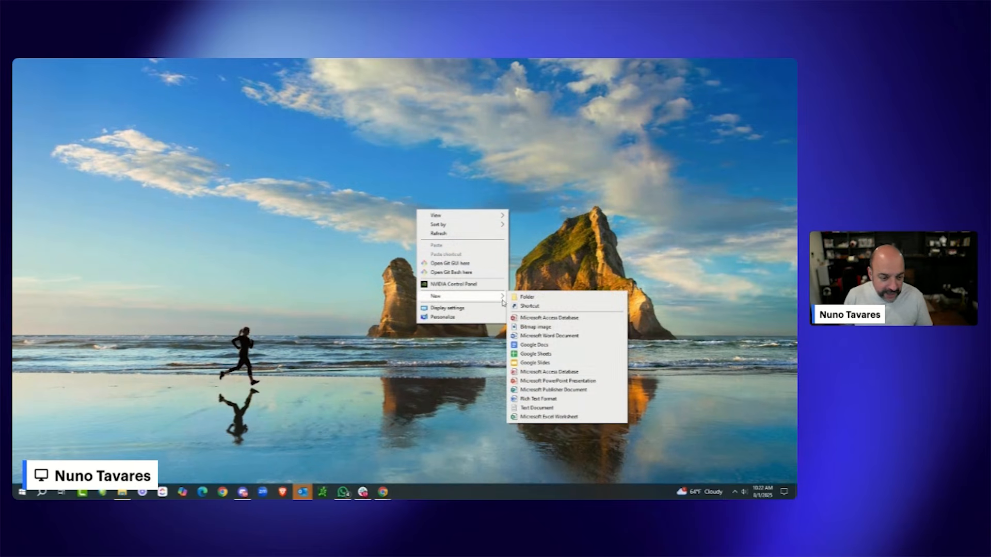
left_click(559, 408)
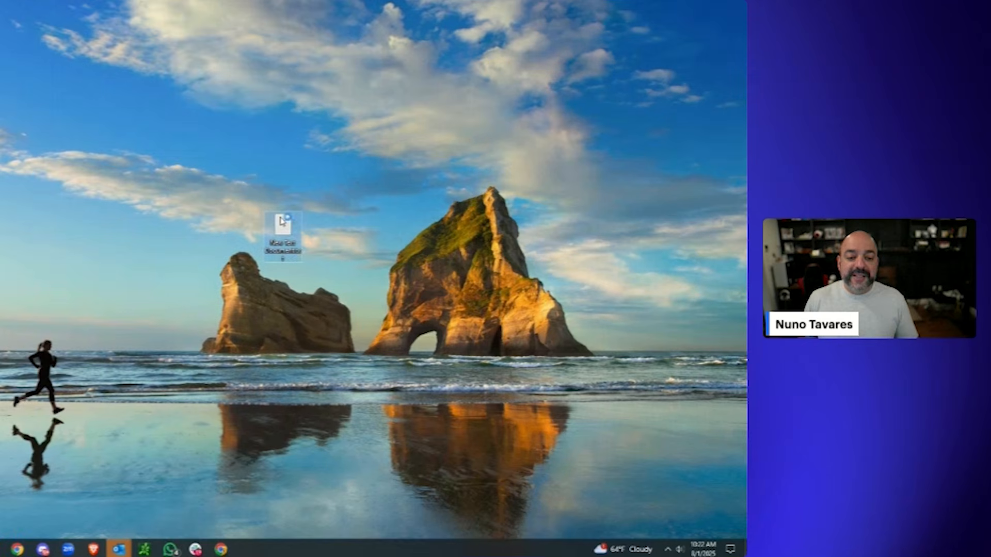
double_click(282, 223)
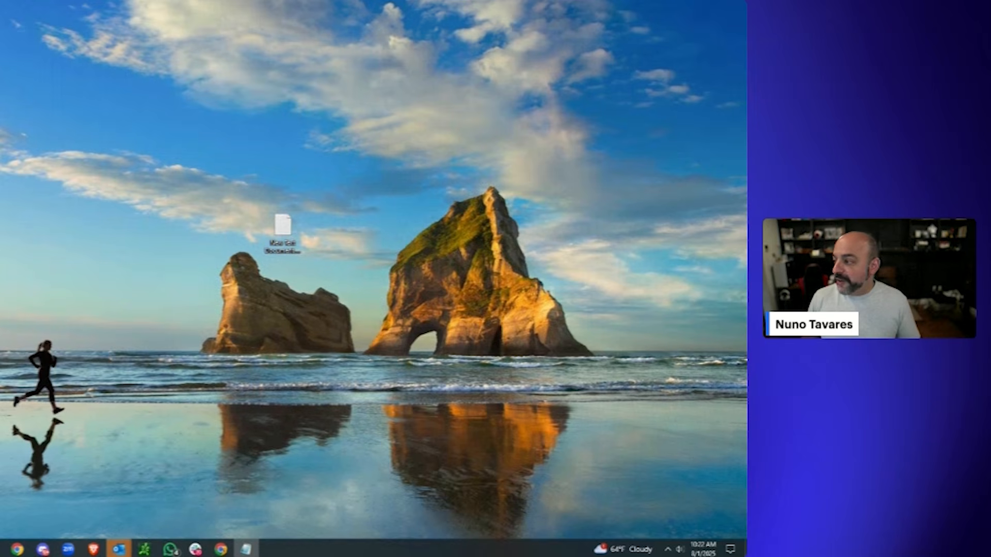
type("7")
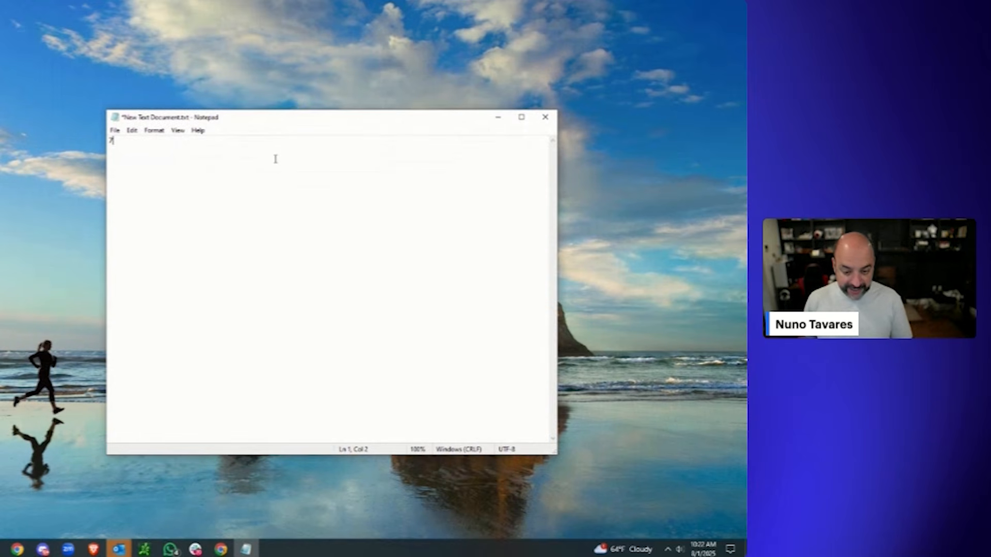
key("BackSpace")
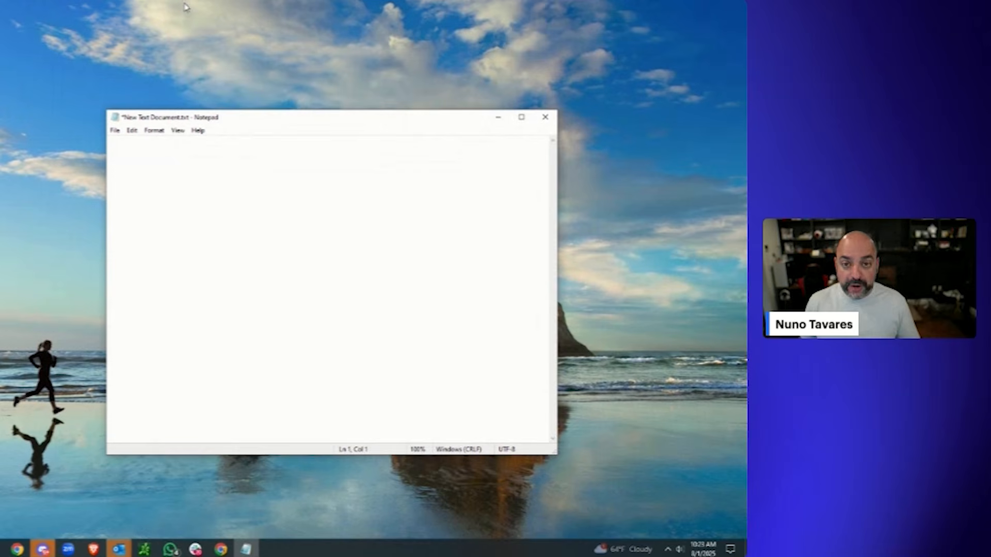
type("Bear")
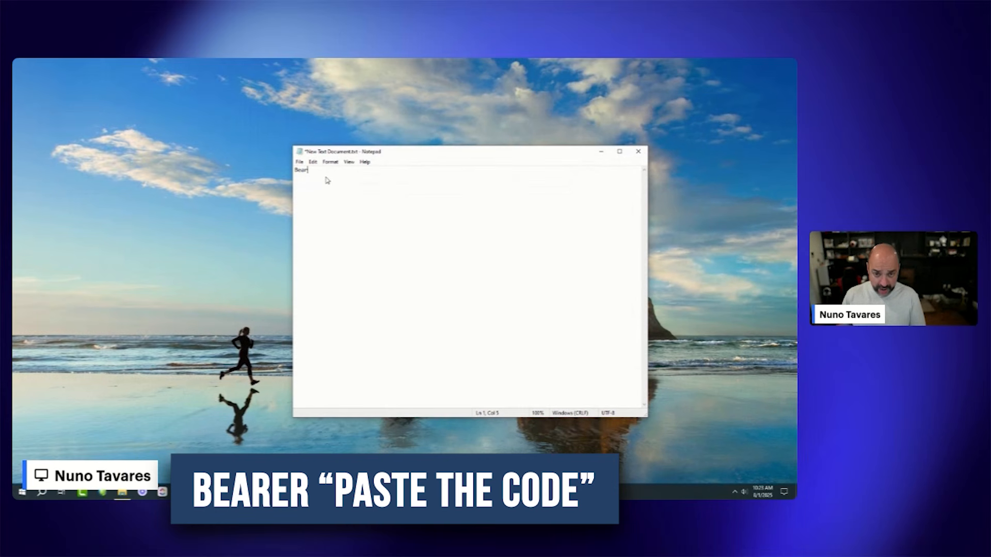
type("er")
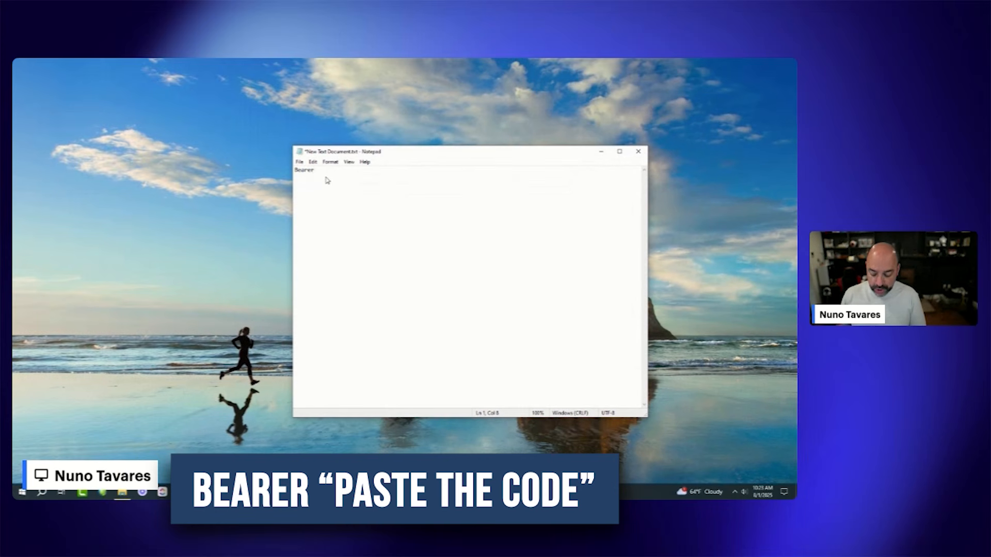
key("ctrl+v")
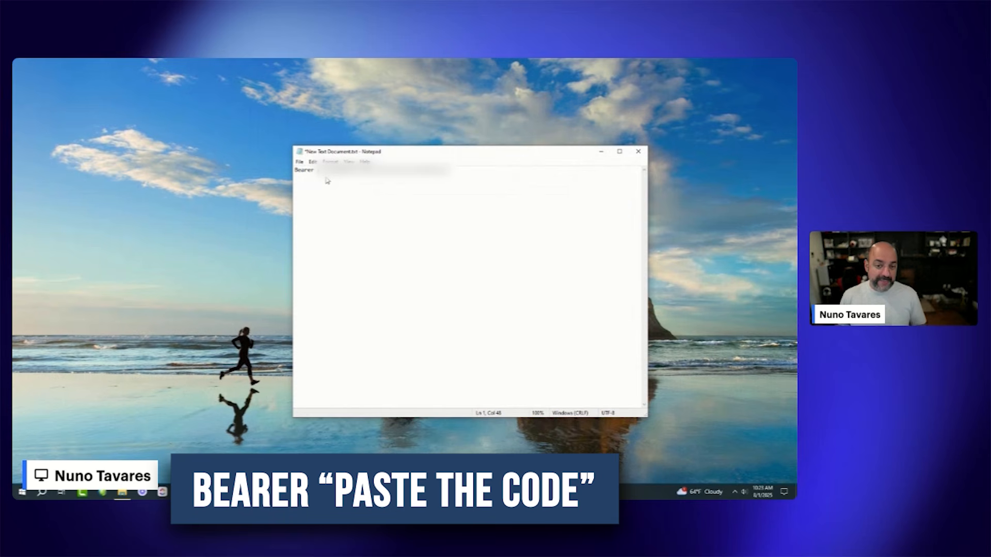
- Select the whole Bearer token line in Notepad, copy it, and minimize Notepad
left_click(601, 151)
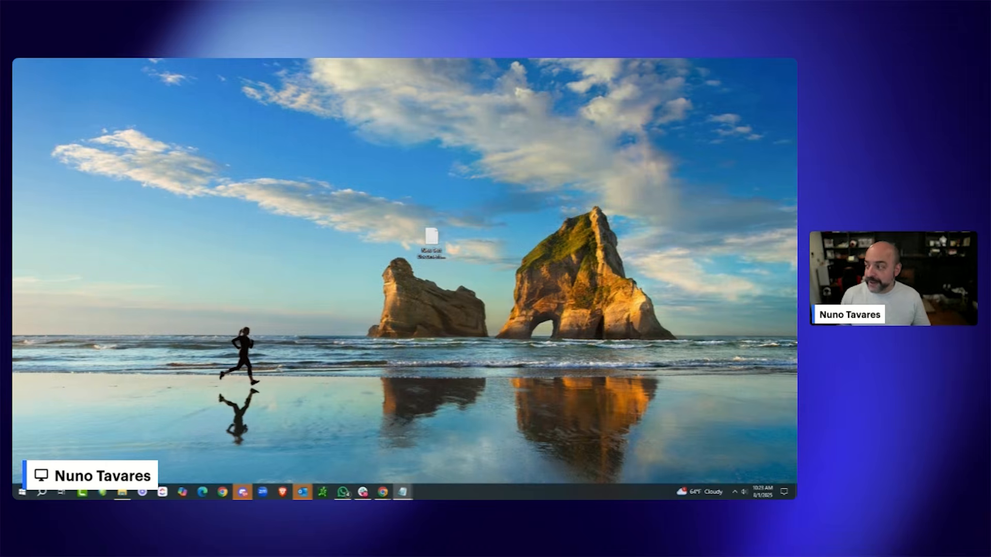
left_click(402, 492)
left_click_drag(316, 169, 293, 170)
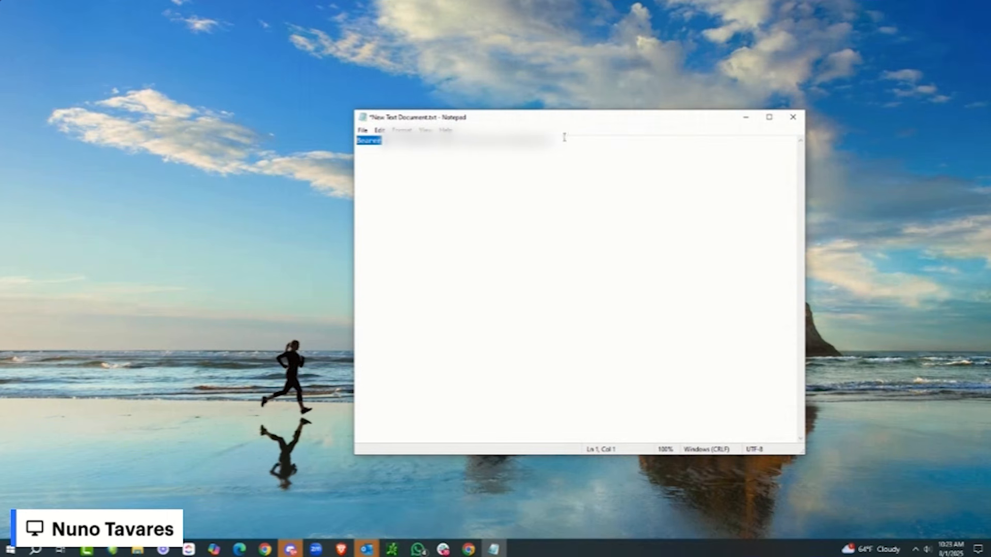
key("shift+End")
right_click(422, 138)
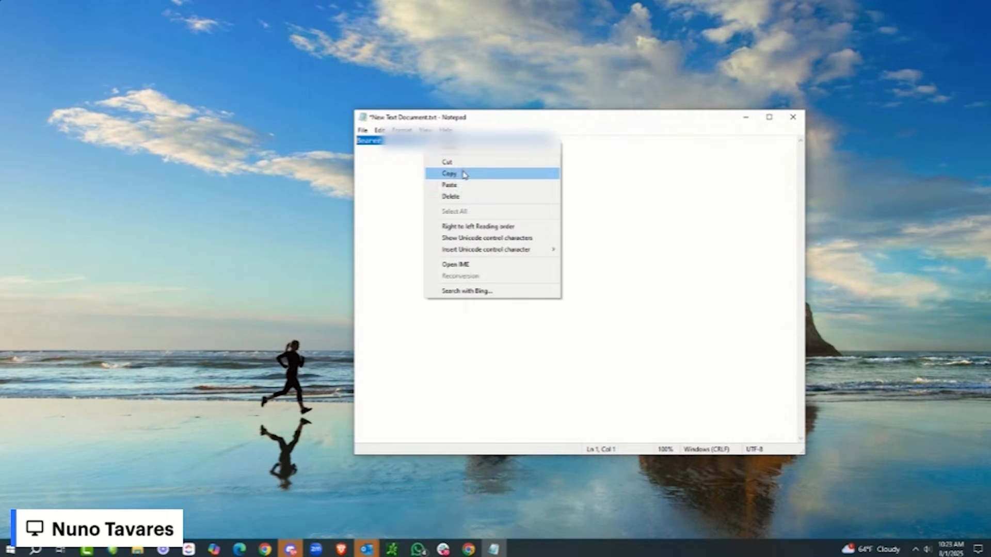
left_click(464, 172)
left_click(746, 119)
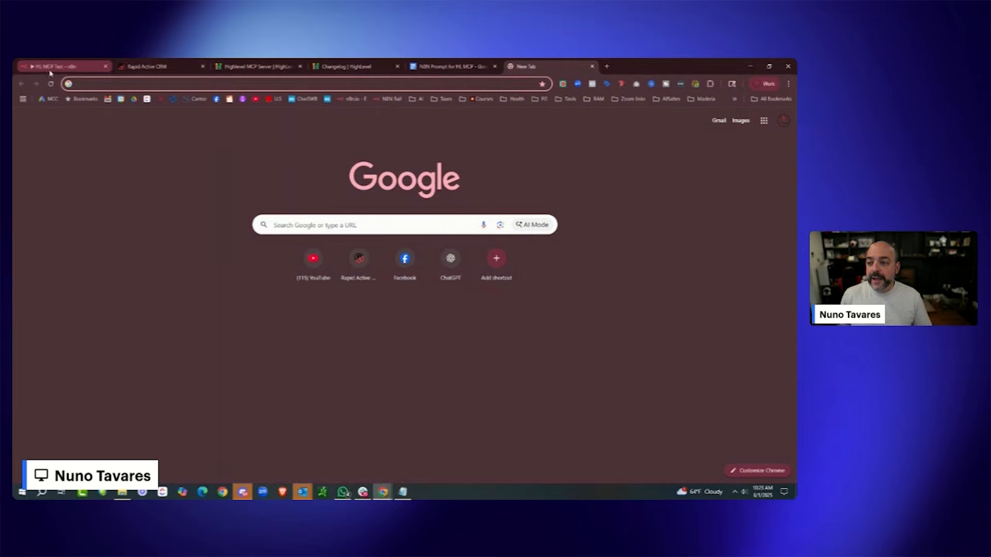
- Replace the HL MCP N8N Test 4 credential's header Value with the copied Bearer line and save it
left_click(147, 67)
left_click(85, 71)
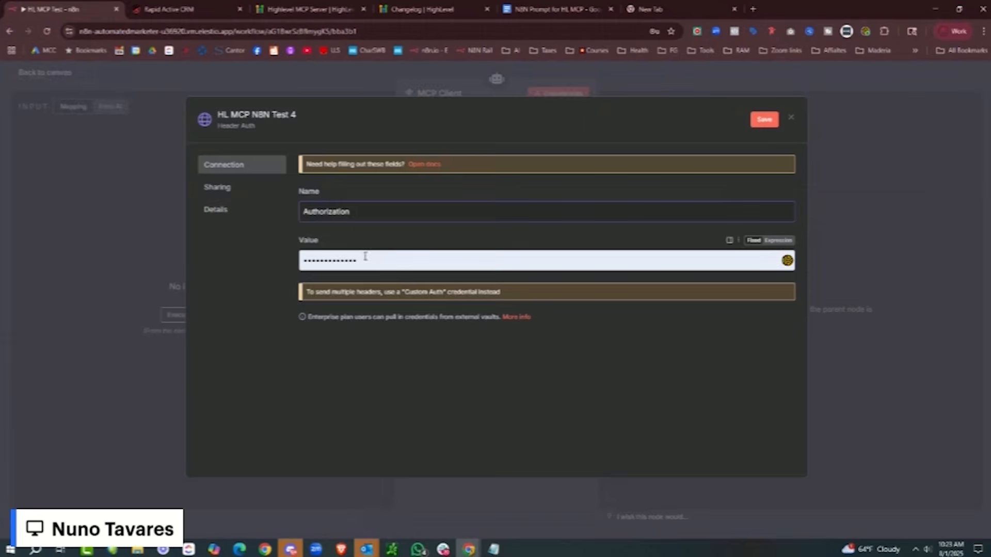
left_click_drag(301, 264, 237, 265)
key("ctrl+v")
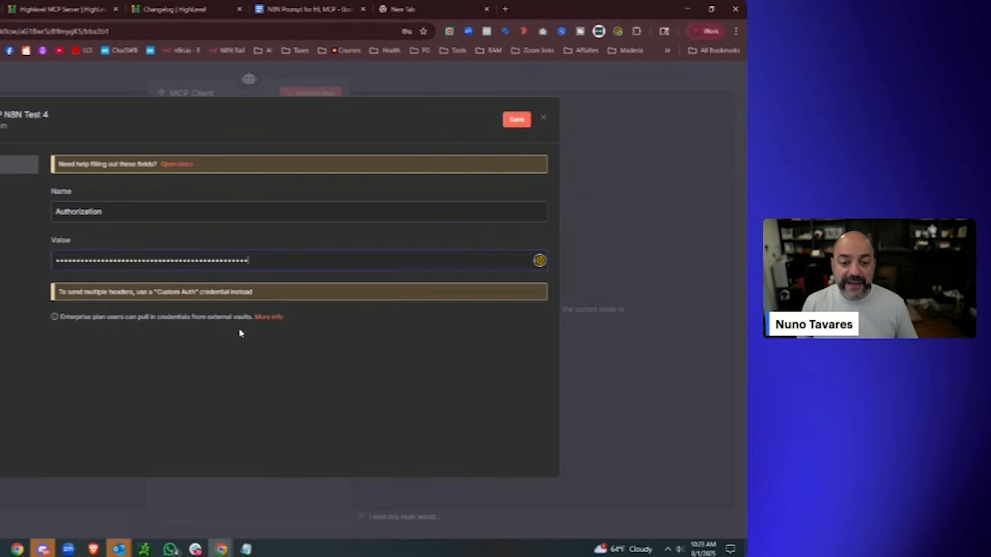
left_click(517, 125)
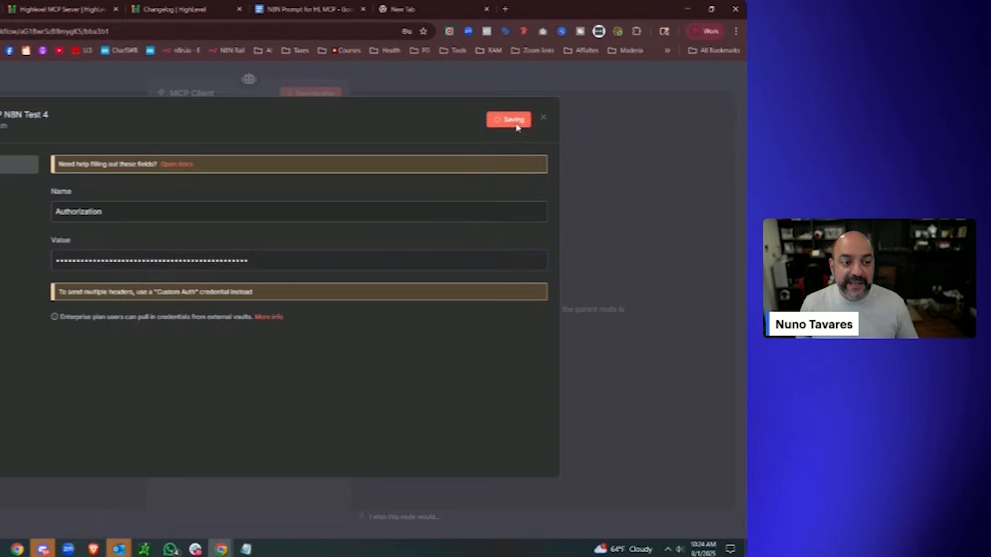
left_click(543, 118)
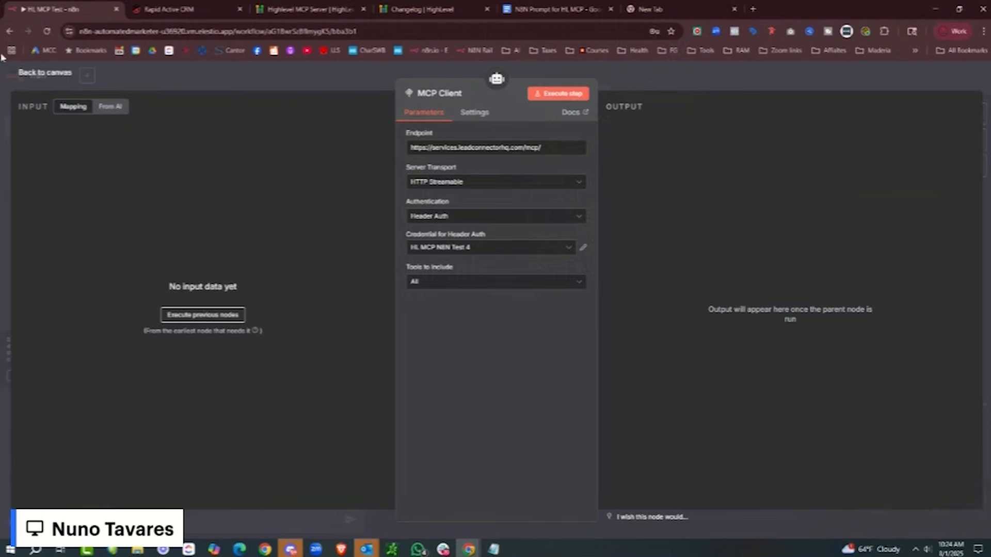
- Return to the canvas, reposition the MCP Client node, and switch the workflow to Active
left_click(16, 78)
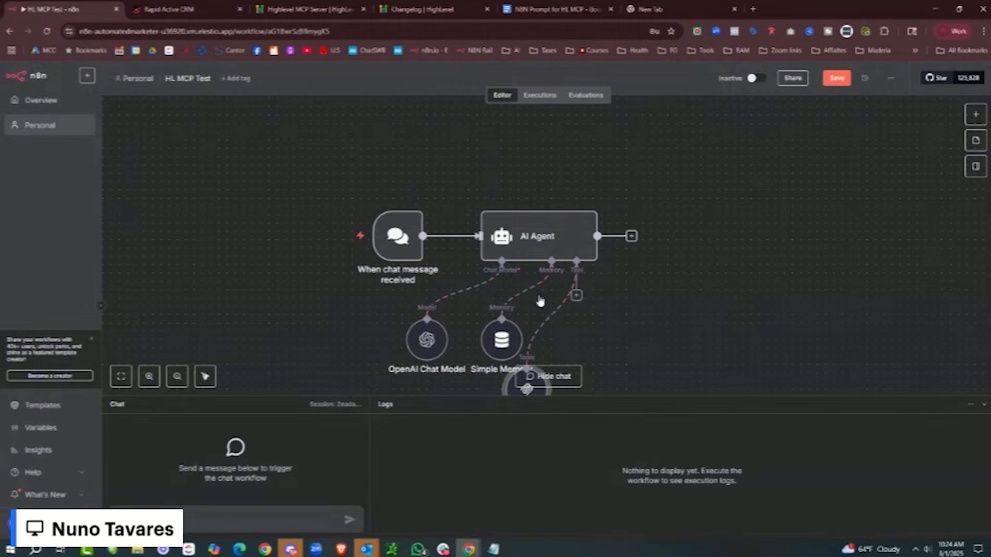
left_click_drag(508, 390, 573, 310)
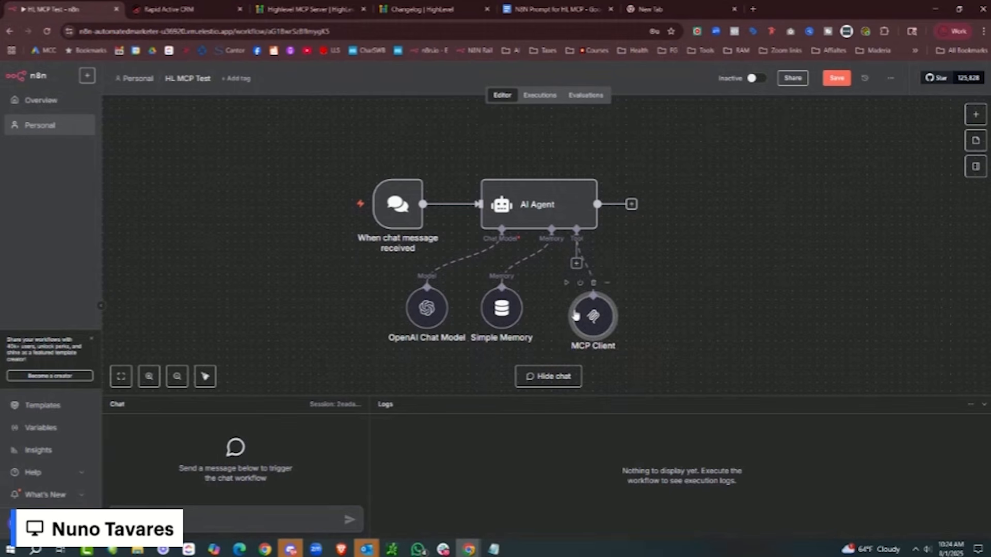
left_click(764, 82)
left_click(587, 326)
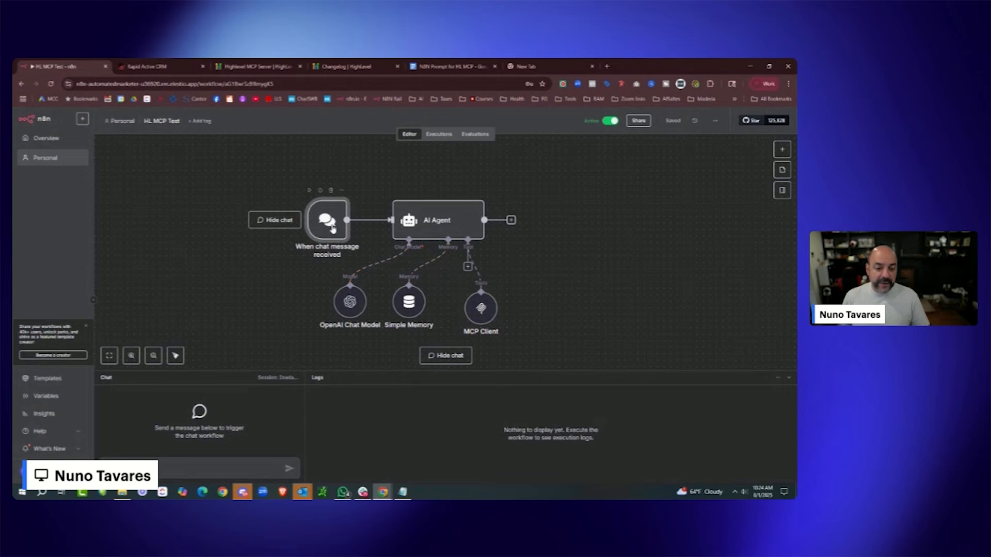
left_click_drag(479, 312, 491, 298)
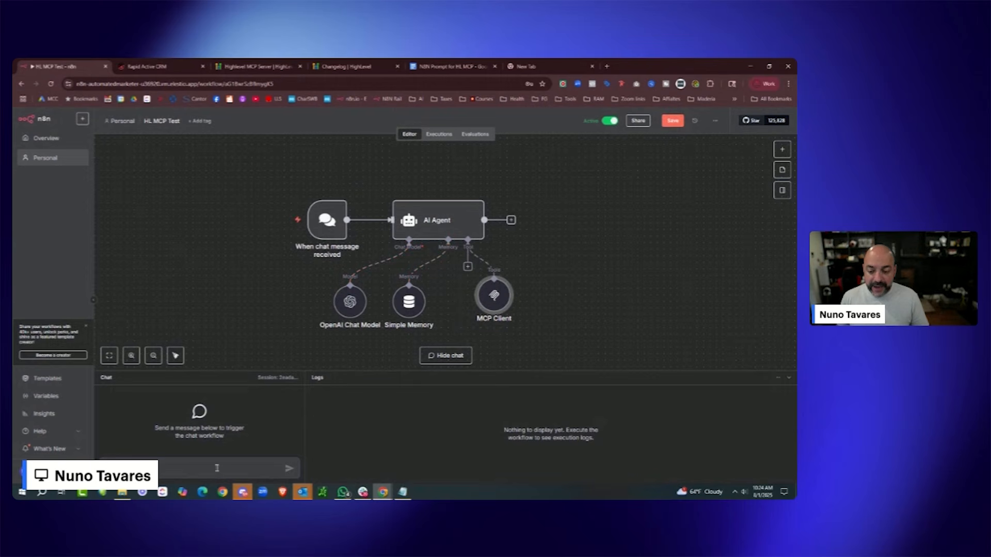
- Send the chat message 'list of all my contacts' and review the returned contact list
left_click(219, 463)
type("hello")
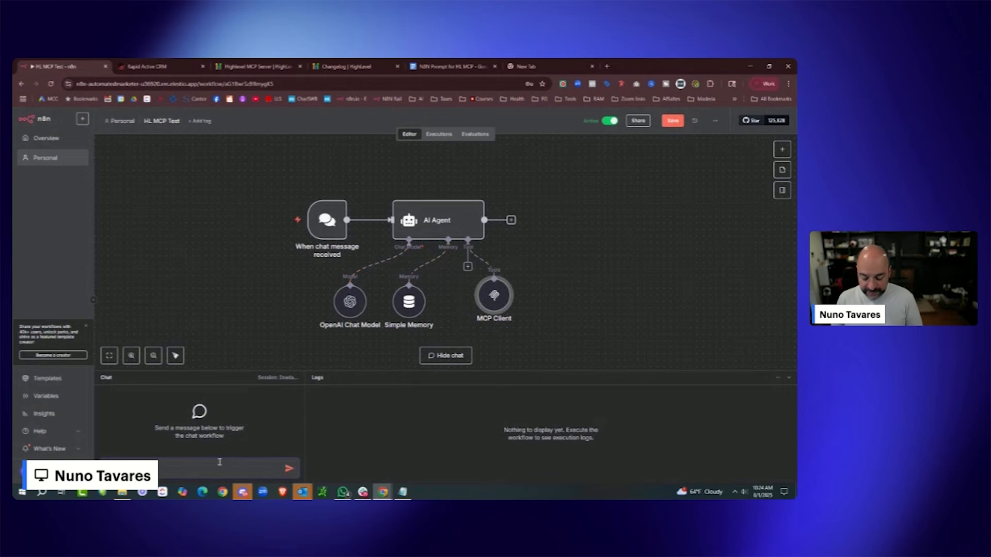
type("l")
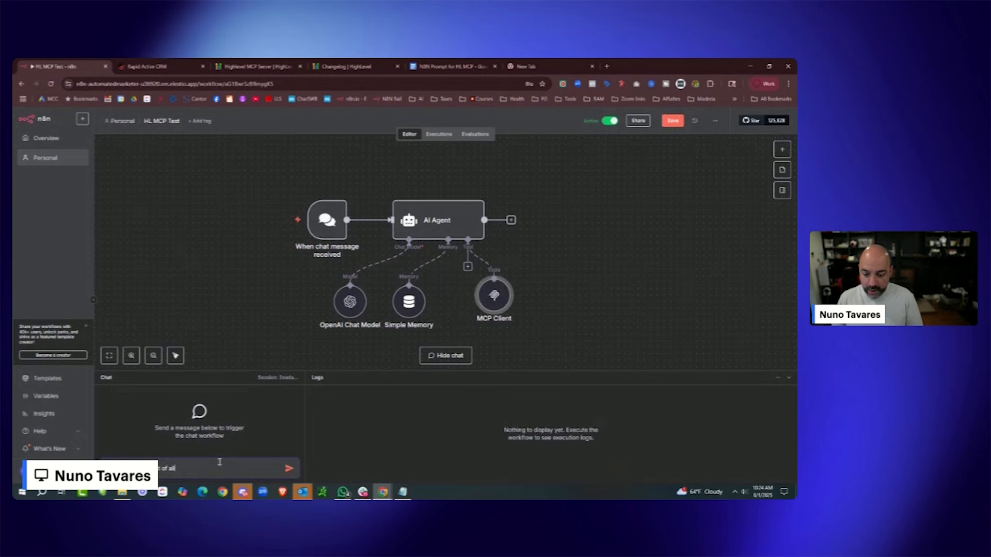
type("ist of all my contacts")
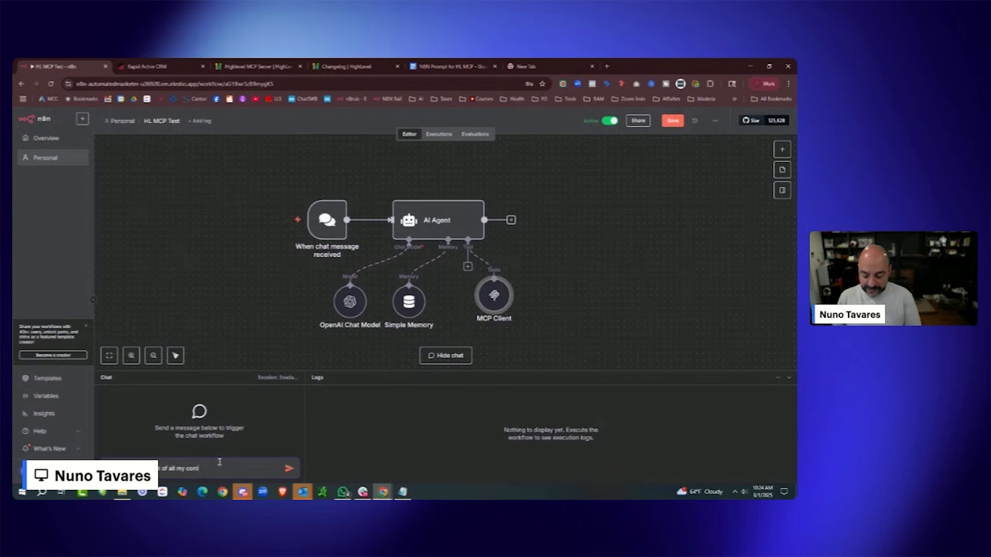
key("Return")
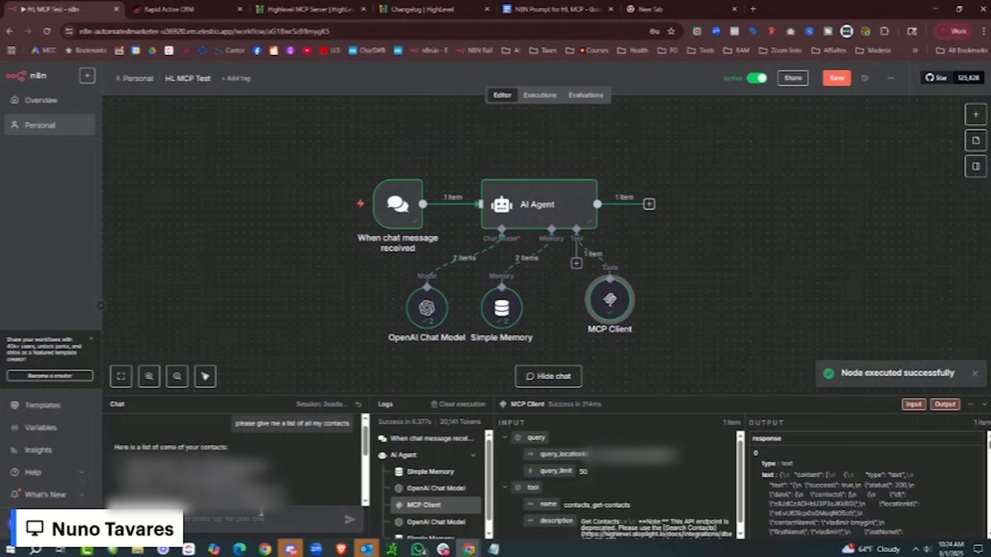
scroll(261, 480, "down", 5)
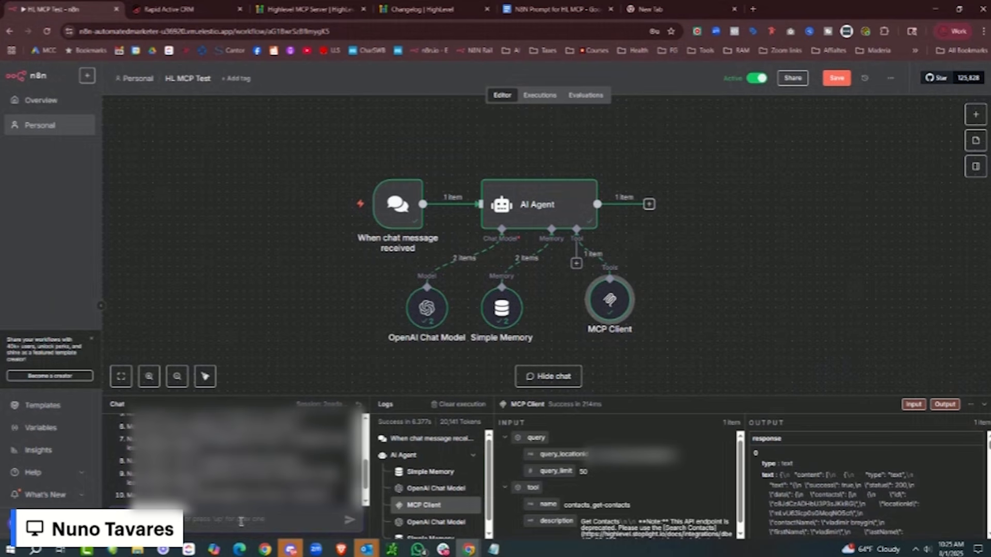
- Ask the agent about the eighth contact's opportunities, then ask for the current pipelines
type("...")
left_click_drag(308, 464, 123, 463)
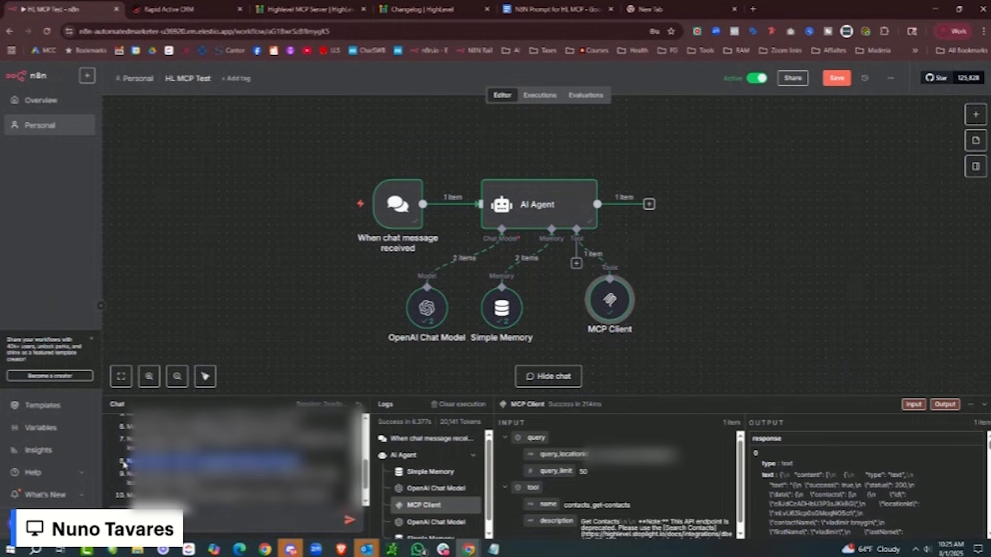
key("ctrl+v")
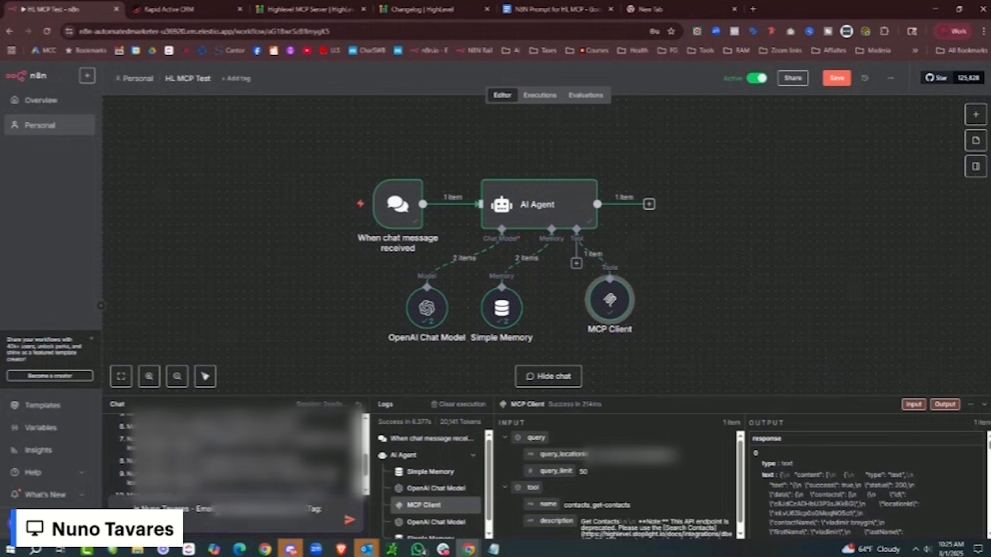
type("un")
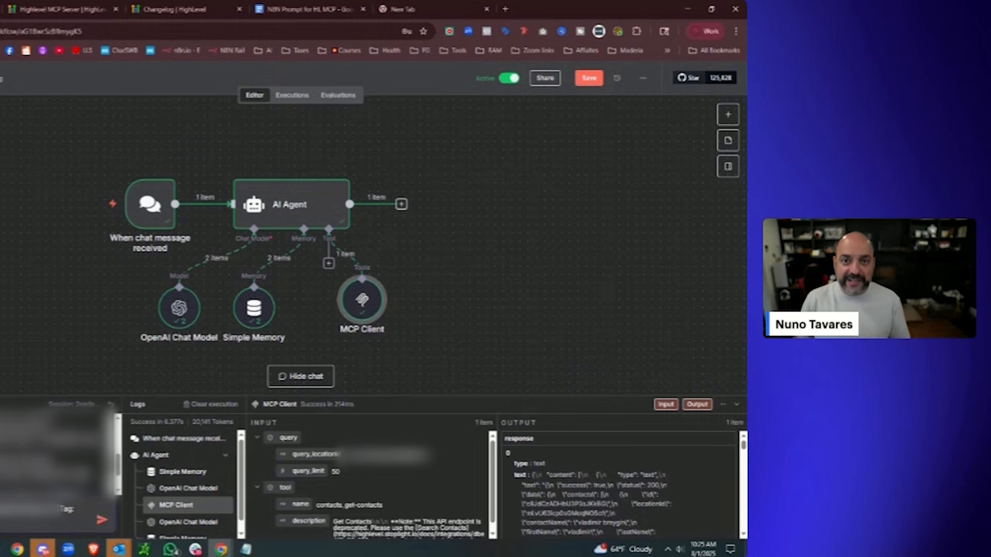
key("Return")
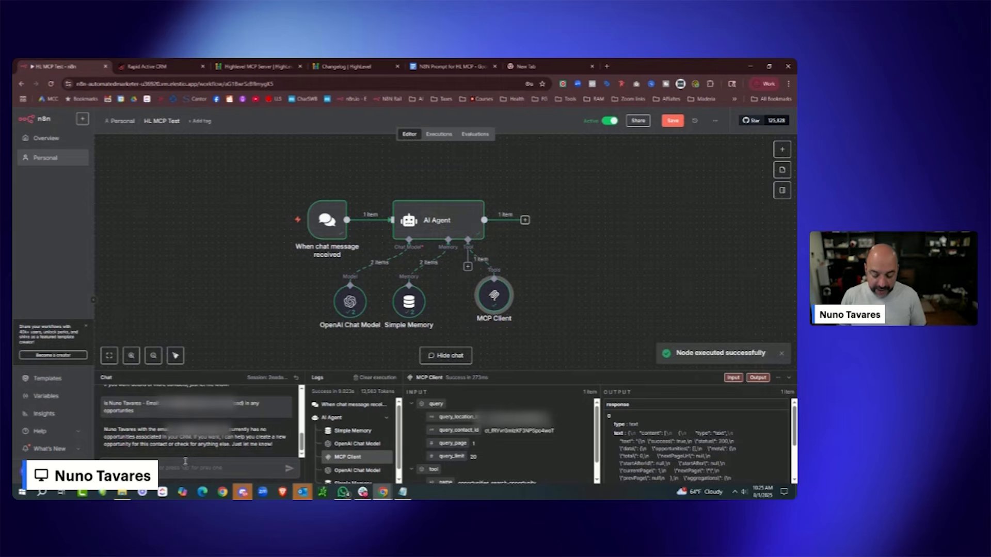
type("c")
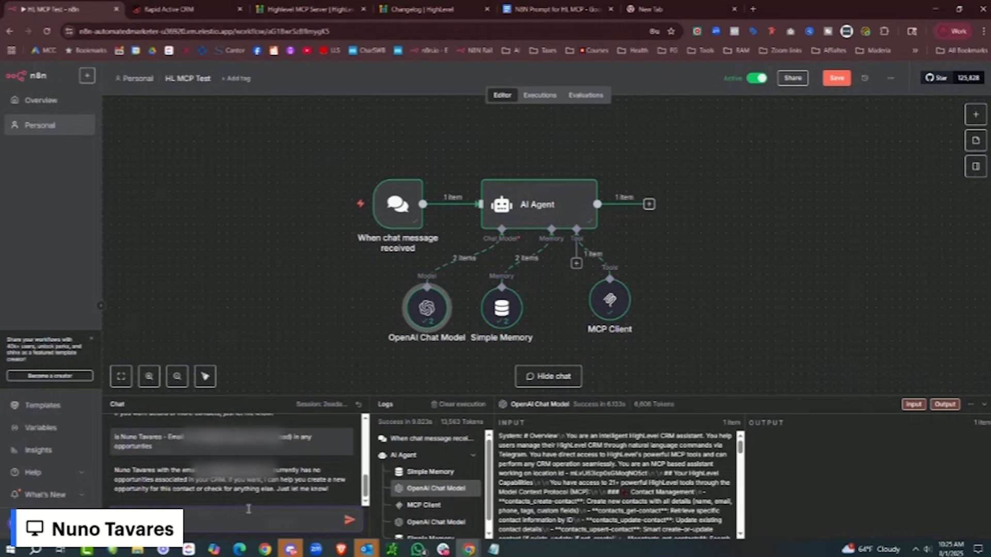
type("urrent pipelines")
key("Return")
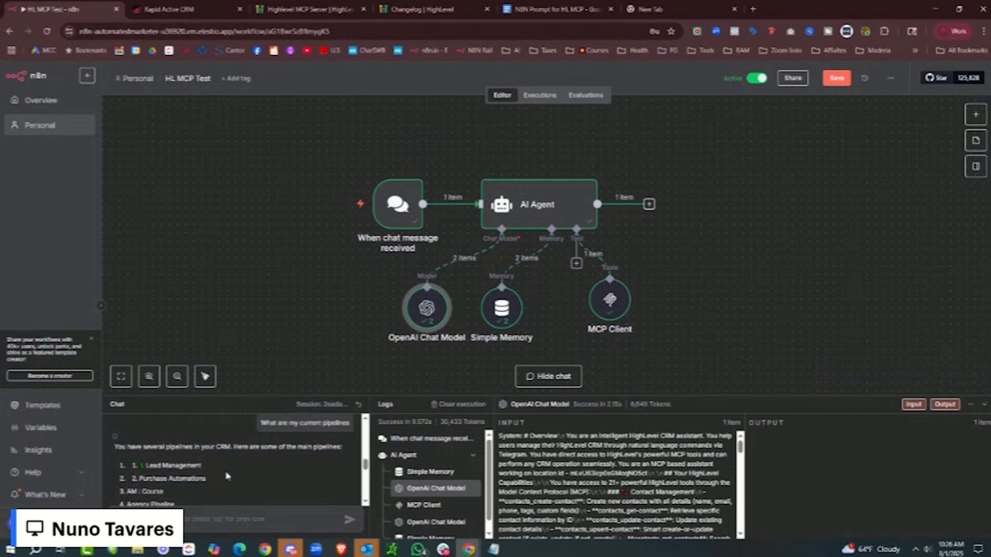
- Ask the chat agent to create a new contact with a given name and phone number
scroll(227, 475, "down", 2)
scroll(227, 476, "up", 2)
scroll(227, 475, "down", 5)
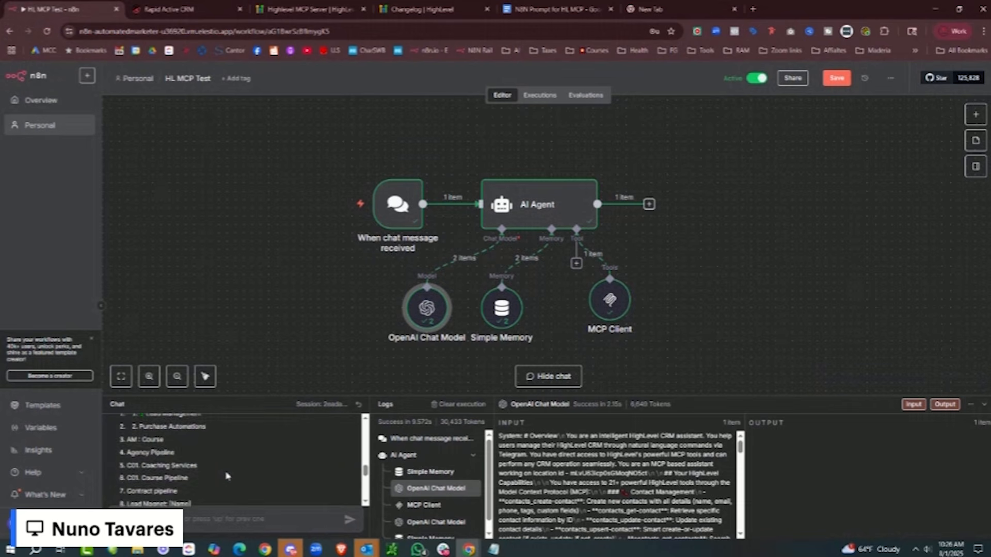
scroll(227, 476, "down", 3)
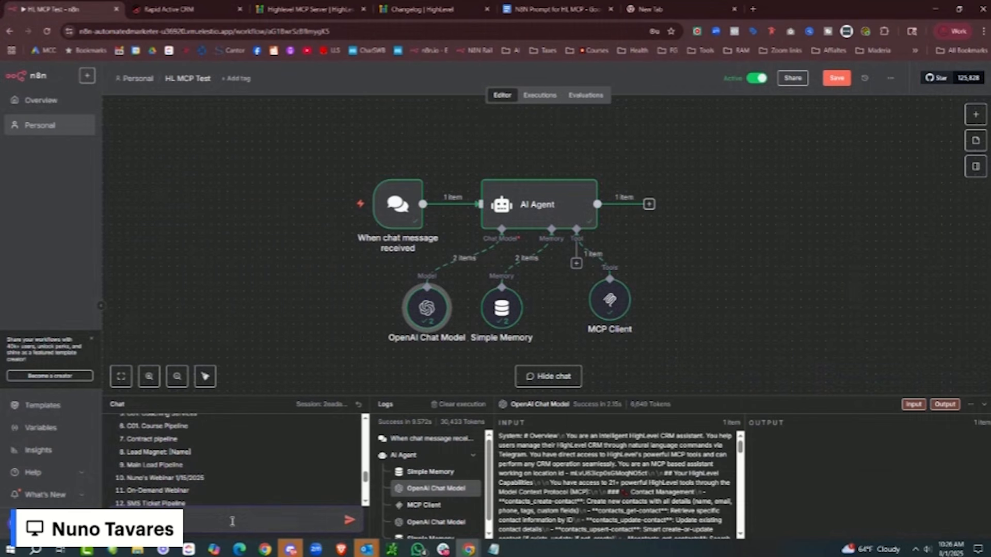
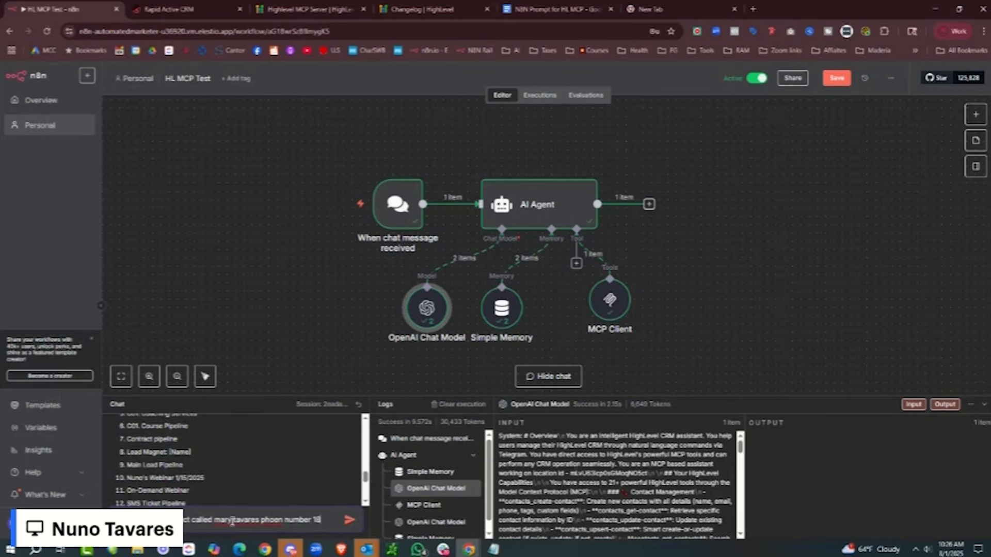
type("885")
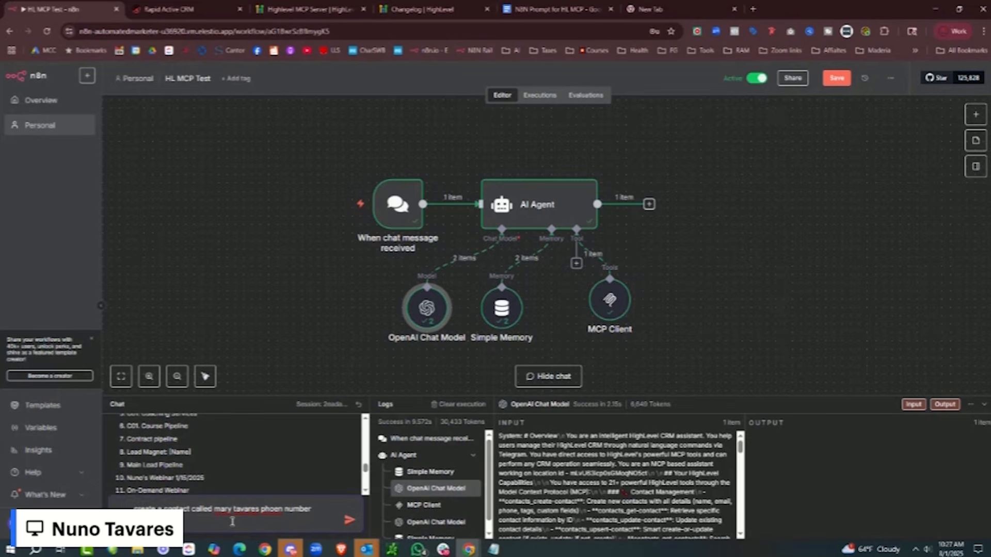
key("Return")
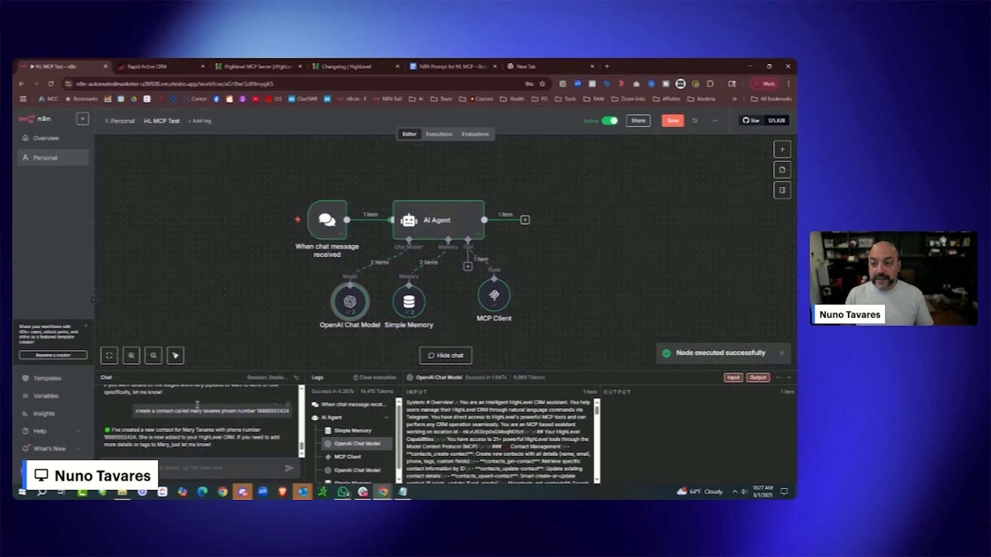
- Open the Rapid Active CRM Contacts list to find the agent-created contact at the top
left_click(147, 66)
left_click(38, 198)
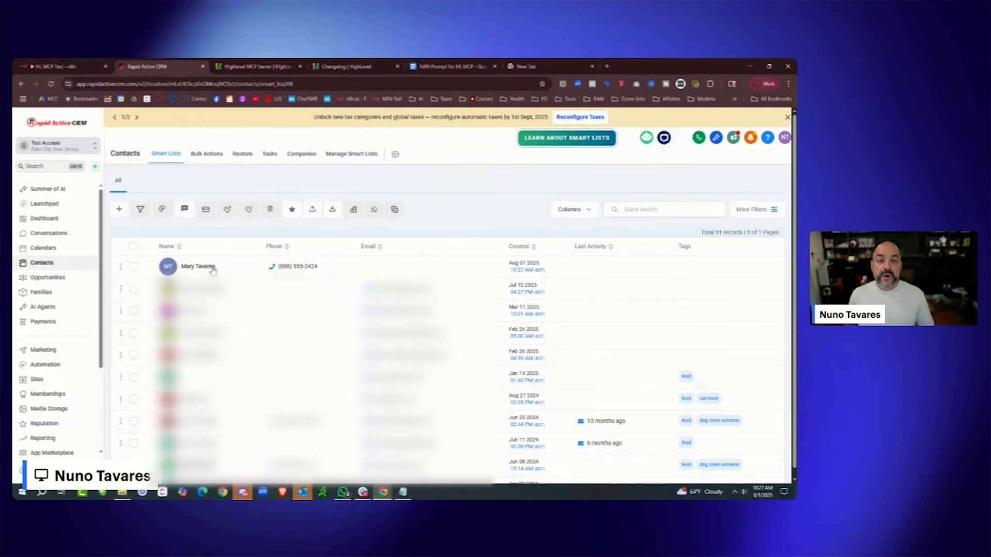
- Scroll through the Highlevel MCP Server's required scopes, then return to the HL MCP Test workflow
left_click(255, 66)
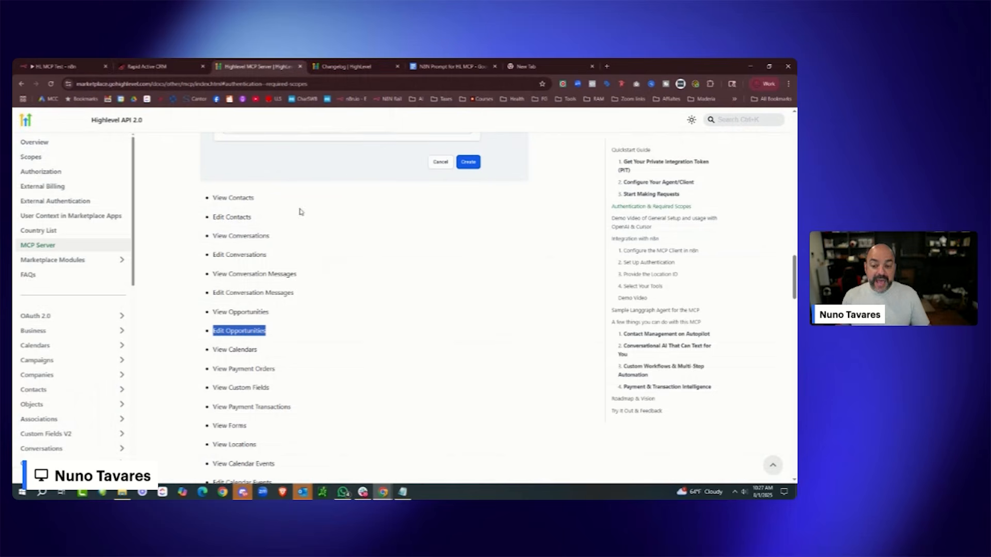
scroll(247, 324, "down", 2)
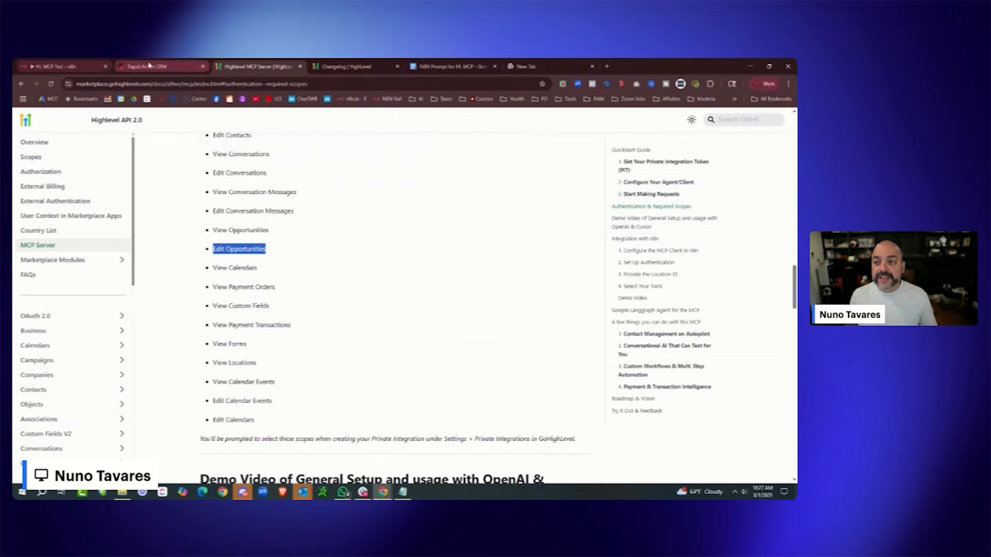
left_click(148, 67)
left_click(59, 66)
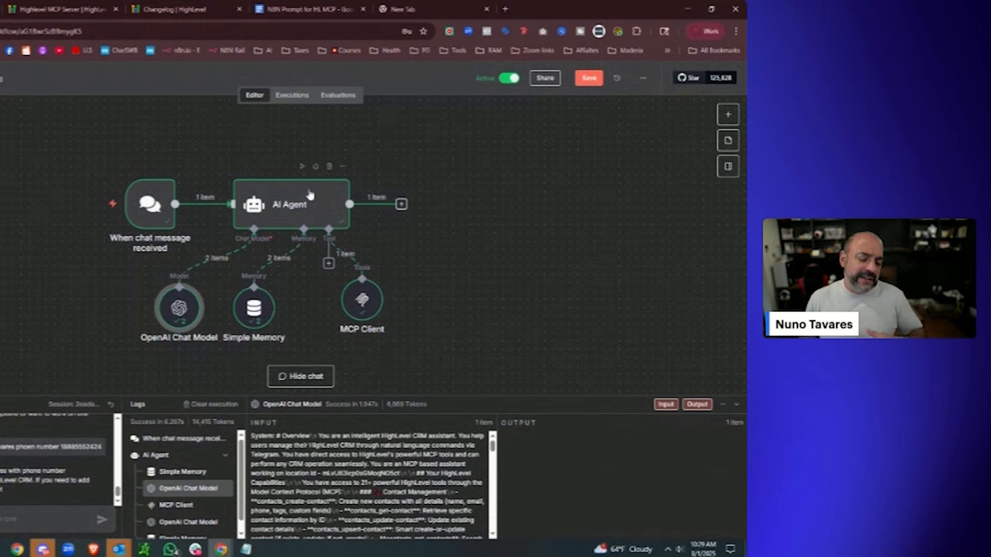
- Open the Private Integrations list in the Rapid Active CRM account settings
left_click(36, 141)
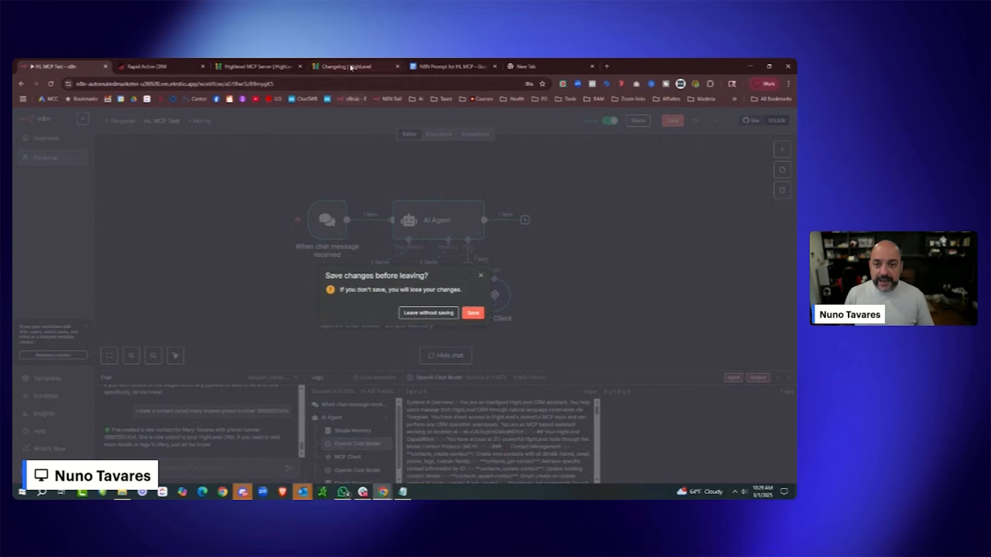
left_click(147, 66)
left_click(19, 470)
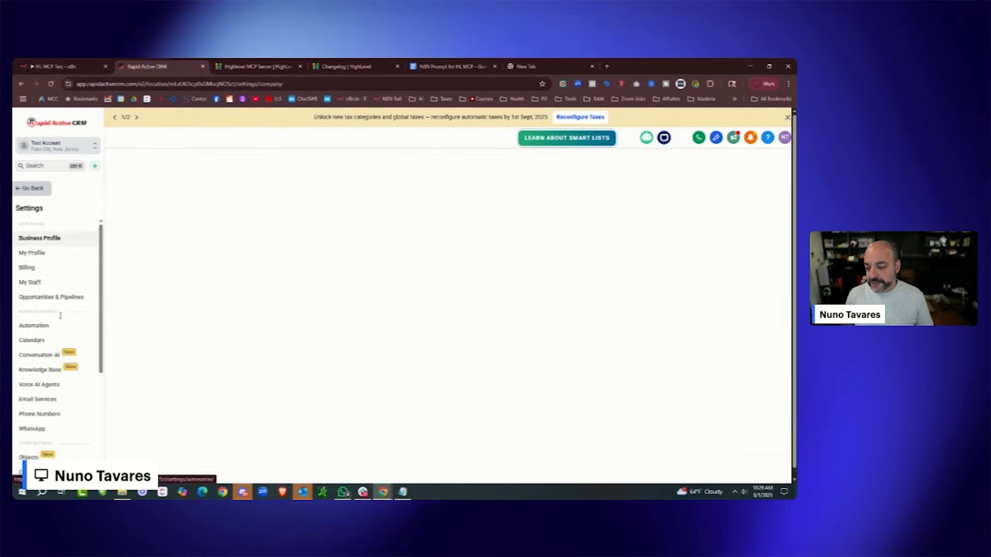
scroll(38, 360, "down", 2)
scroll(38, 360, "down", 2)
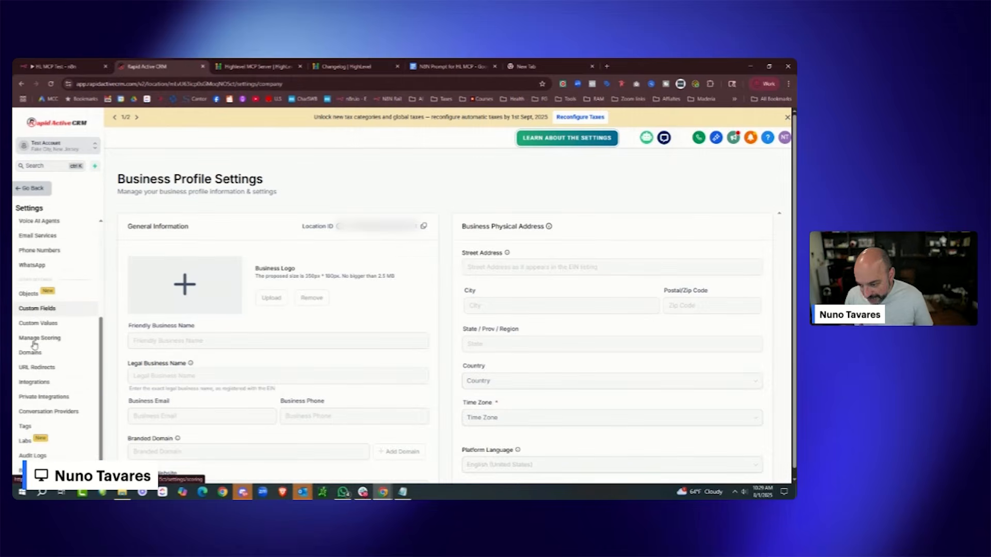
left_click(44, 397)
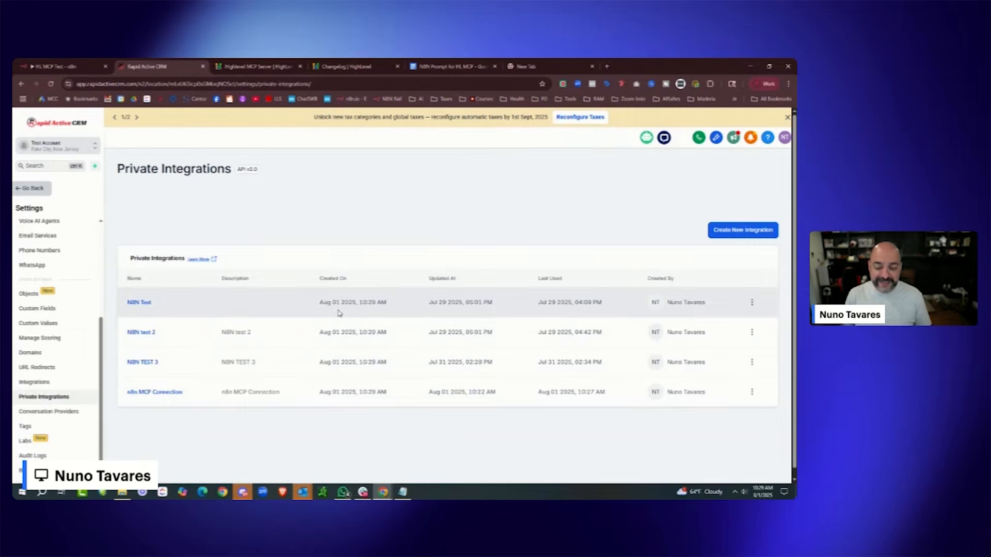
- Delete the N8N Test, N8N test 2, N8N TEST 3 and n8n MCP Connection integrations
left_click(751, 302)
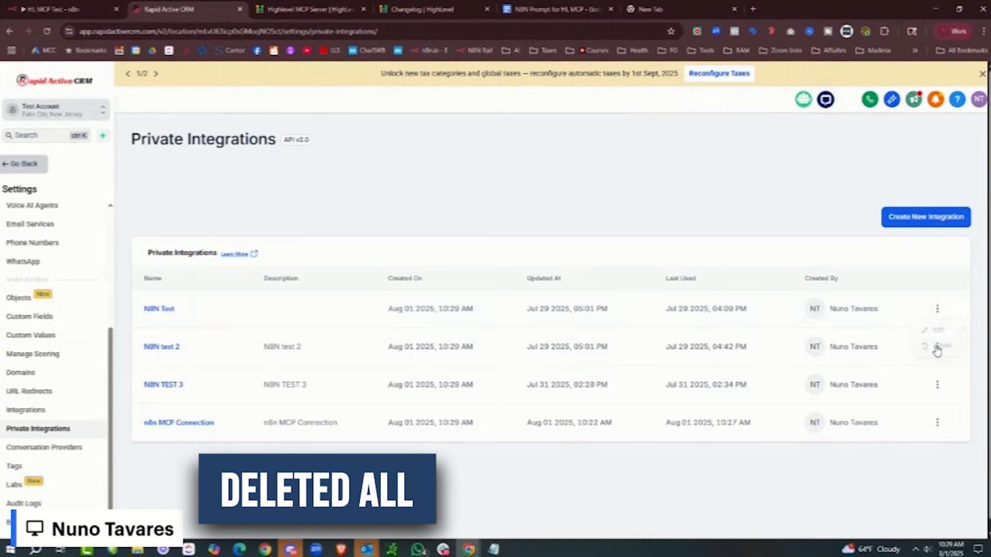
left_click(938, 309)
left_click(937, 347)
left_click(938, 309)
left_click(924, 346)
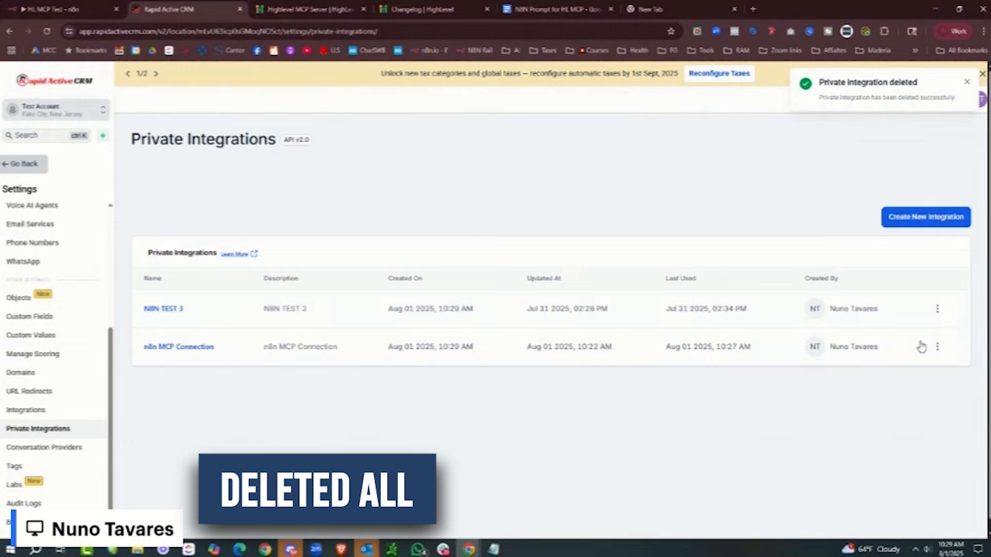
left_click(643, 304)
left_click(937, 309)
left_click(934, 351)
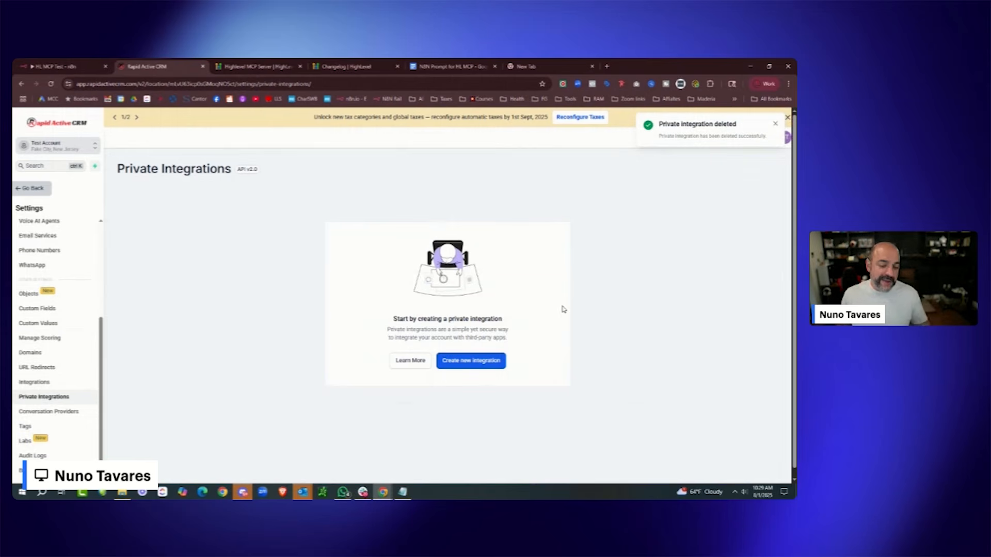
left_click(51, 66)
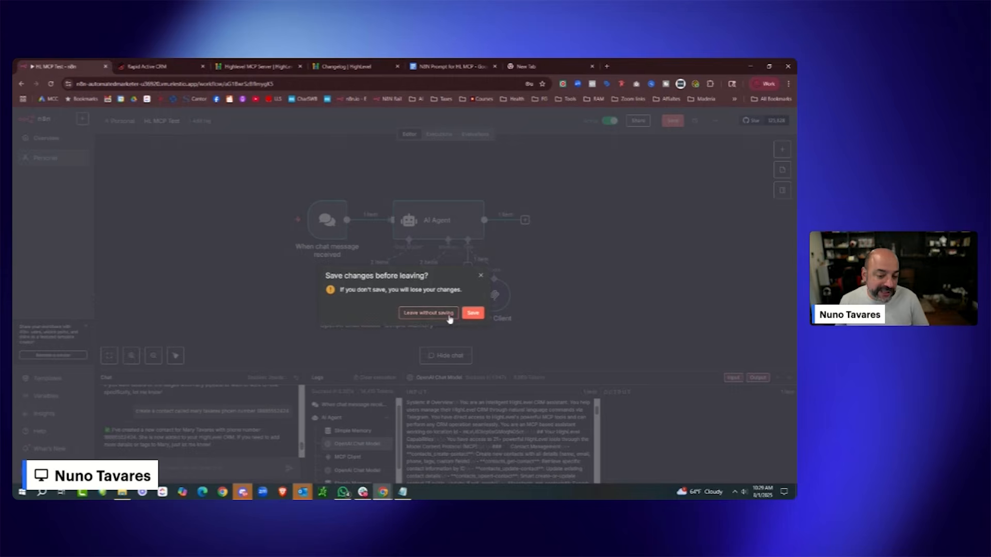
- Leave HL MCP Test without saving, open Donna 2.0 v2, and inspect its Marketing Team Agent
left_click(473, 312)
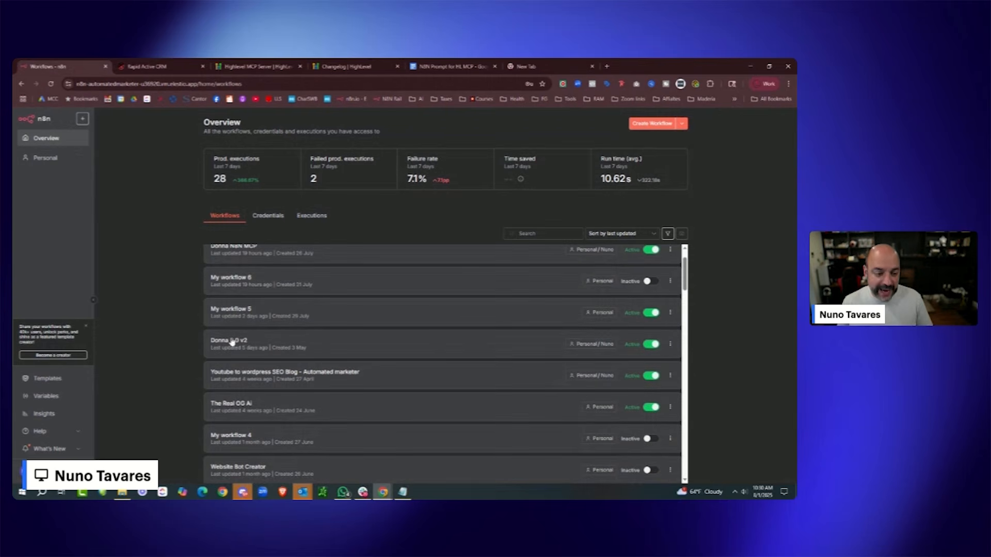
left_click(233, 341)
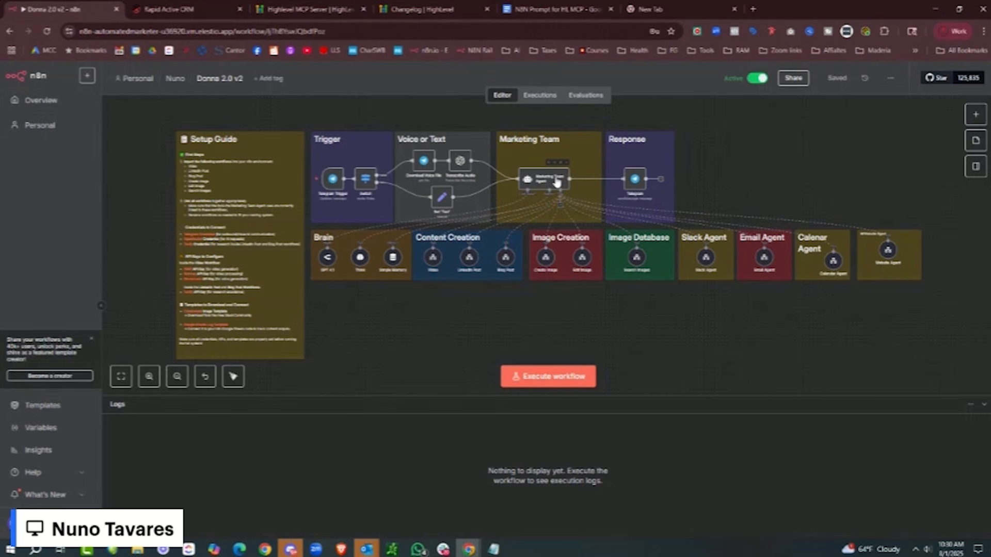
double_click(556, 181)
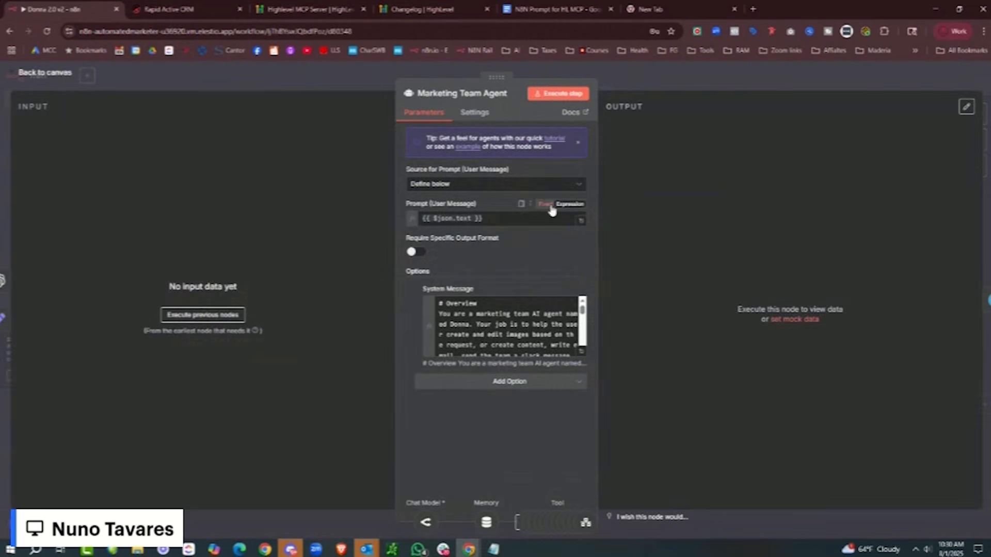
left_click(20, 73)
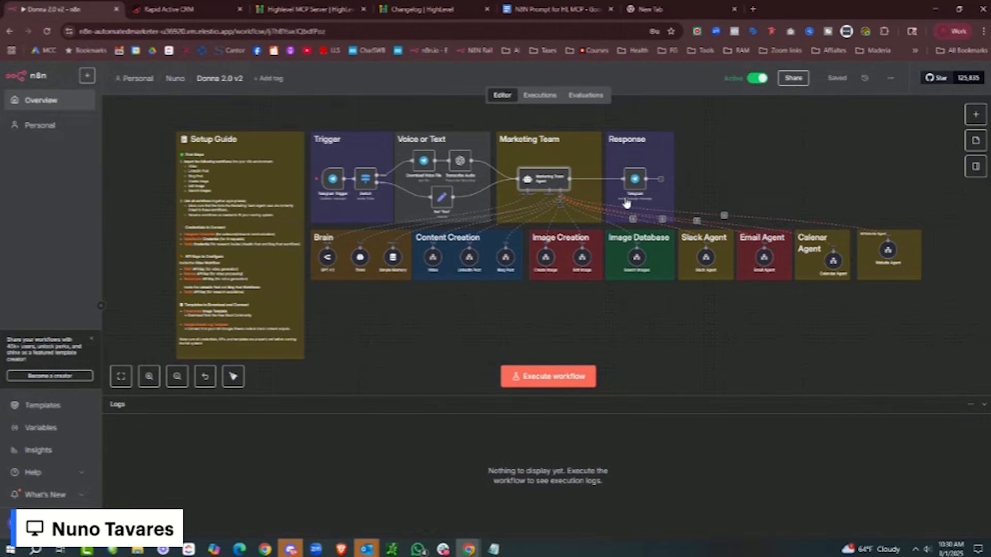